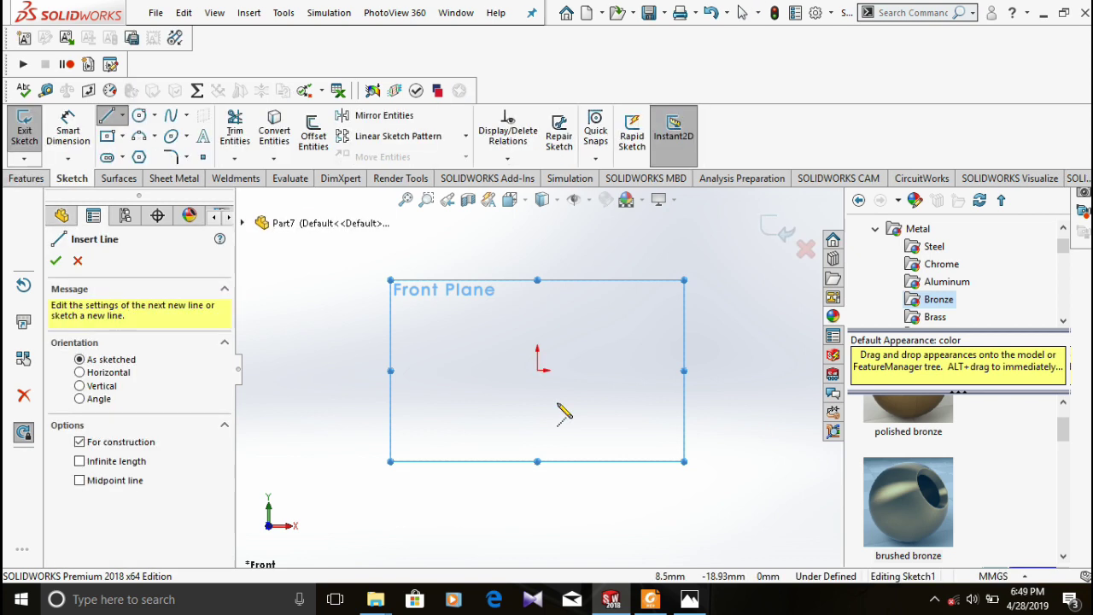
Step: Sketch a horizontal construction line about 164 mm long, running to the right from the origin
click(538, 370)
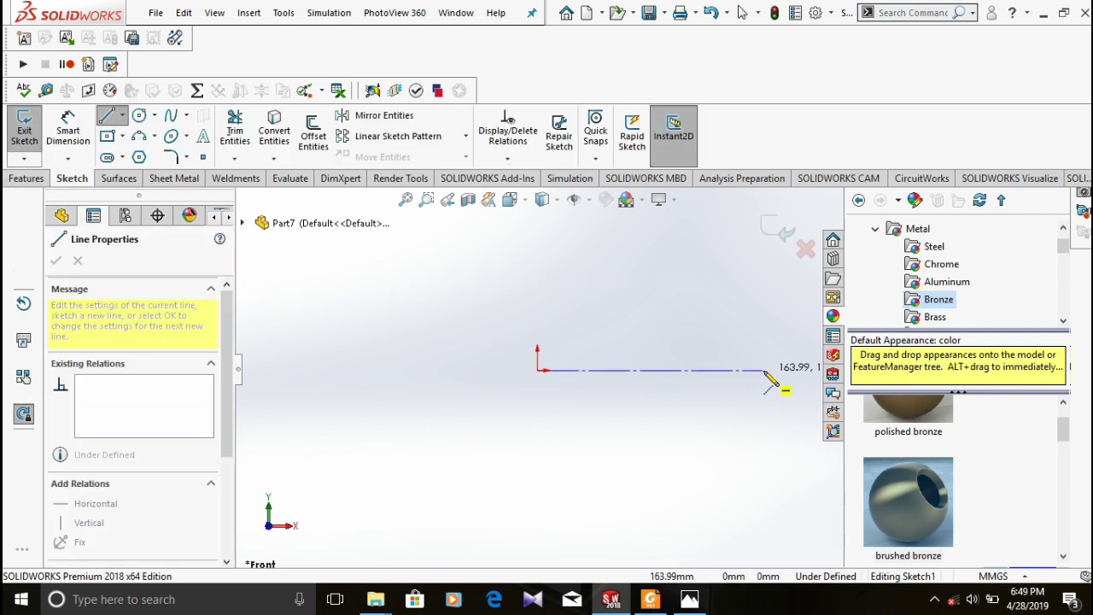
click(765, 371)
key(Escape)
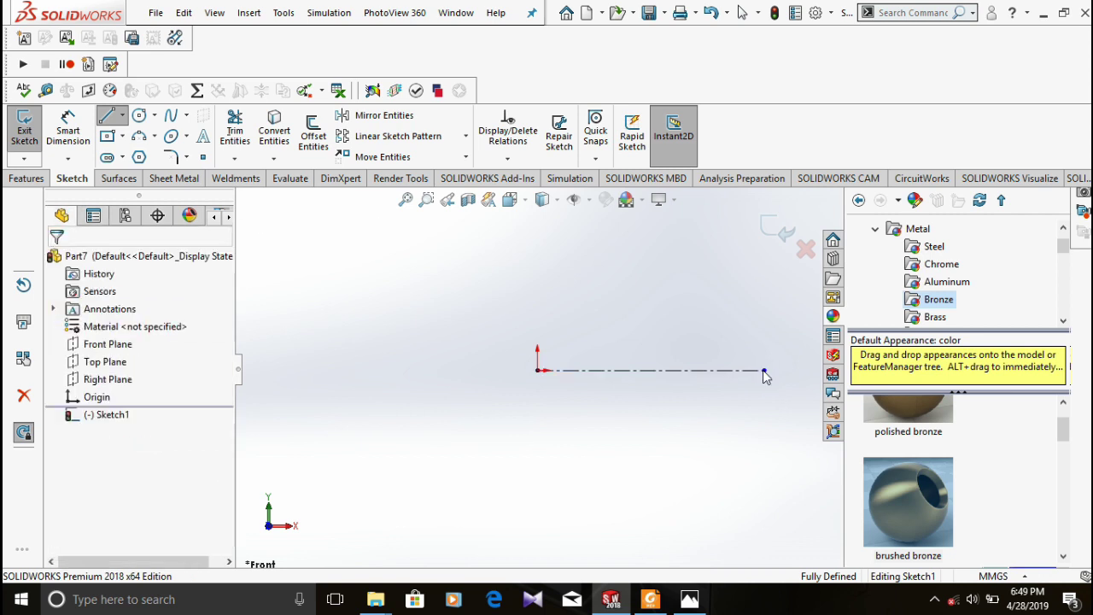
Step: Dimension the horizontal construction line's length as 5 mm
click(69, 137)
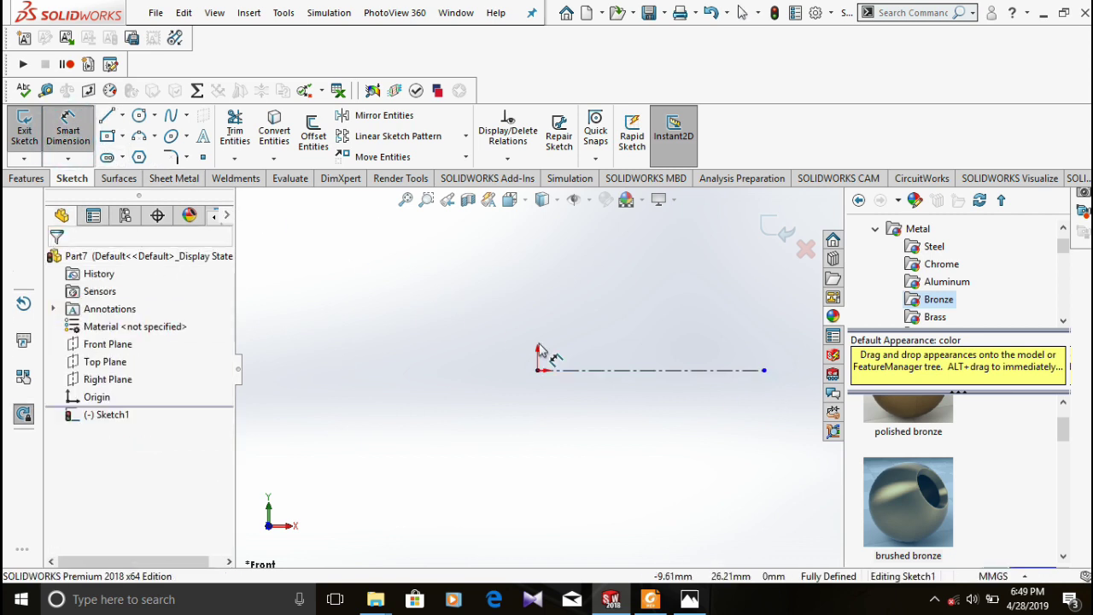
click(568, 370)
click(626, 448)
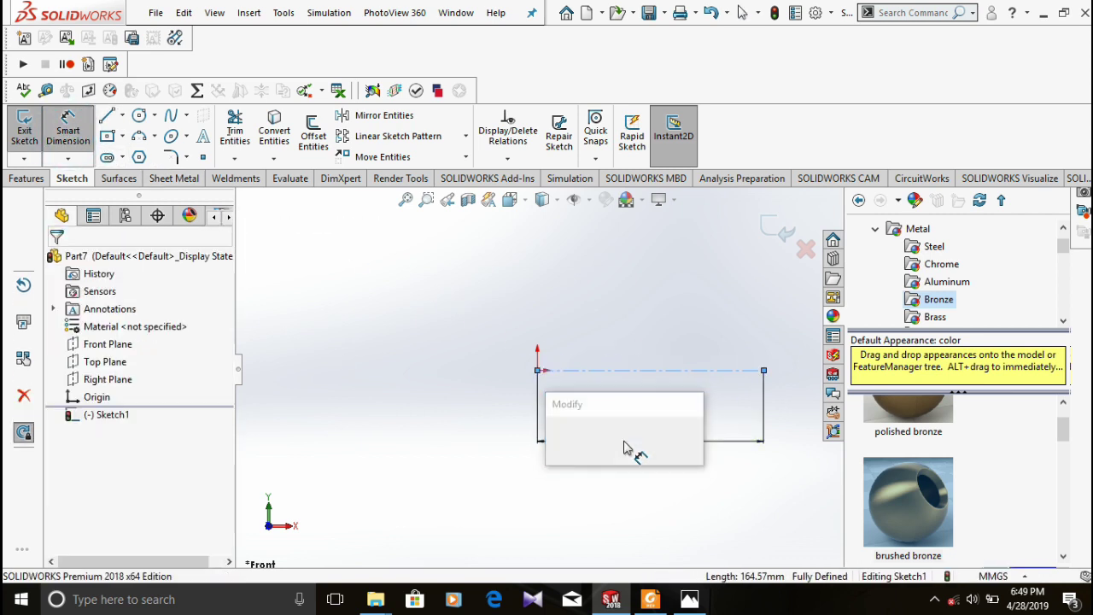
text(5)
key(Return)
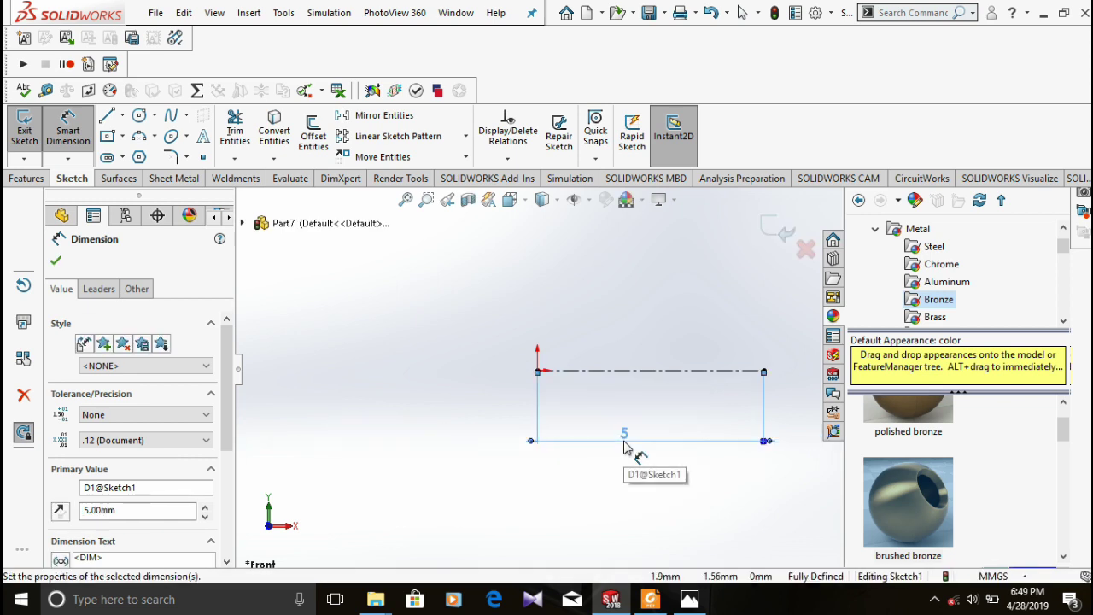
Step: Sketch a connected outline starting above the origin: short vertical, horizontal to about X 3.07 mm, short vertical step up, and a line sloping down to the right
click(116, 117)
click(124, 135)
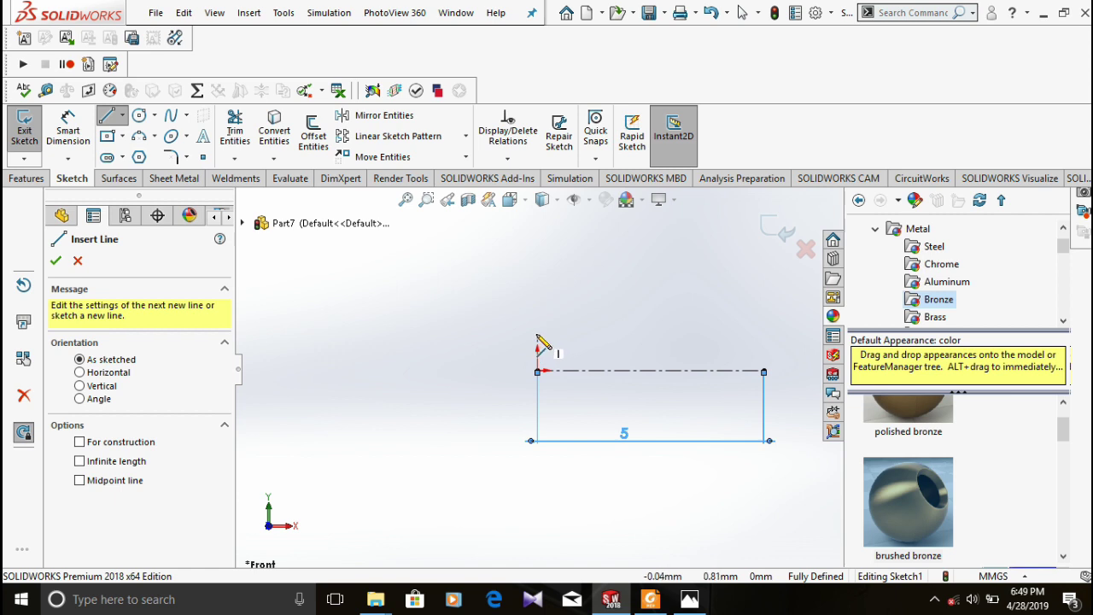
click(537, 333)
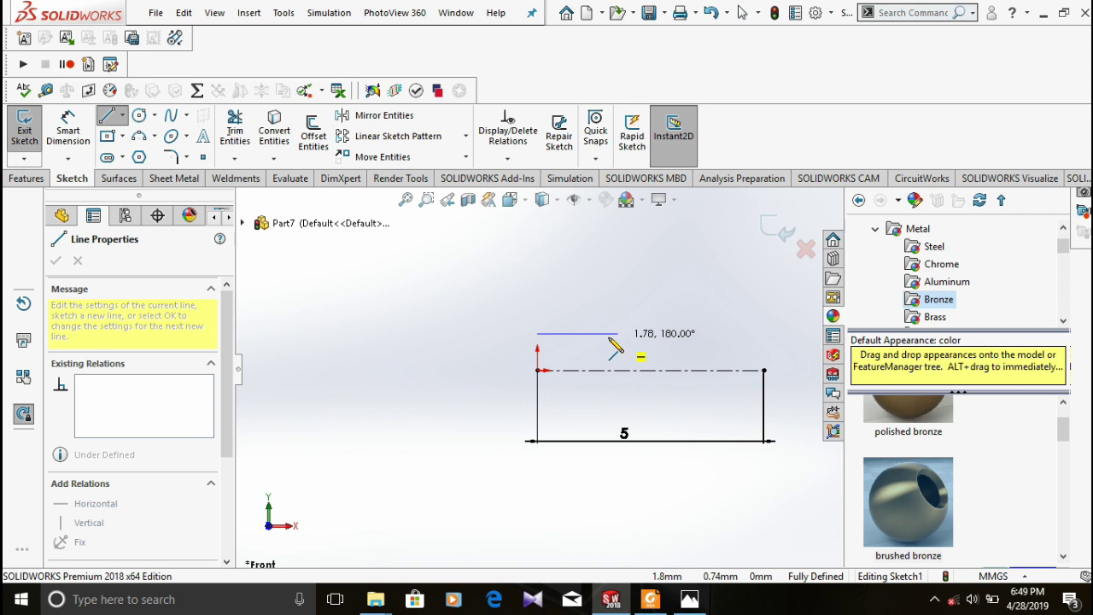
click(537, 317)
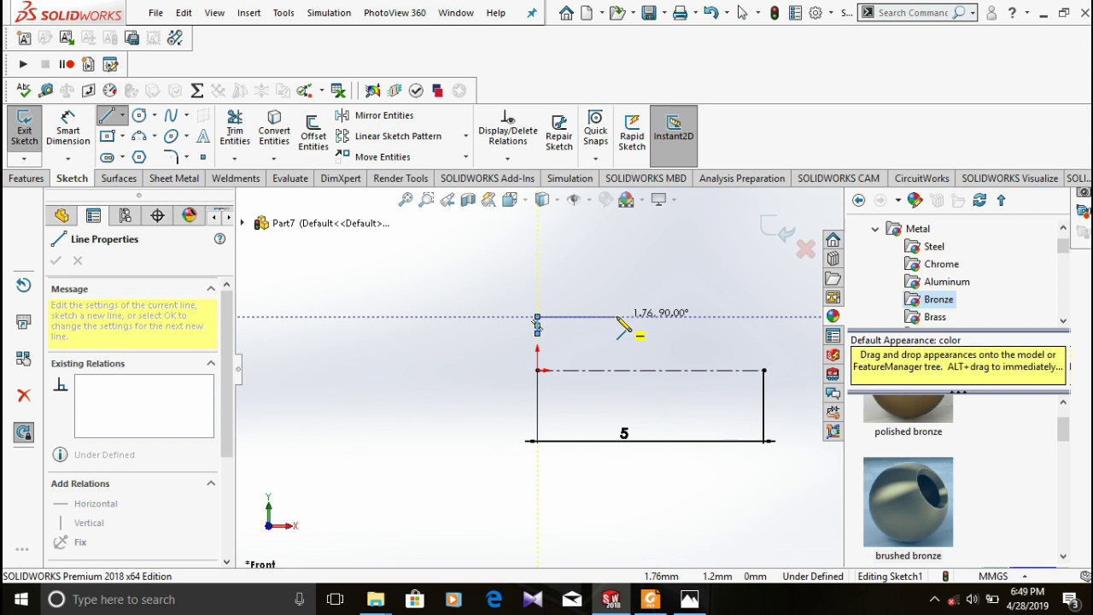
click(676, 317)
click(677, 295)
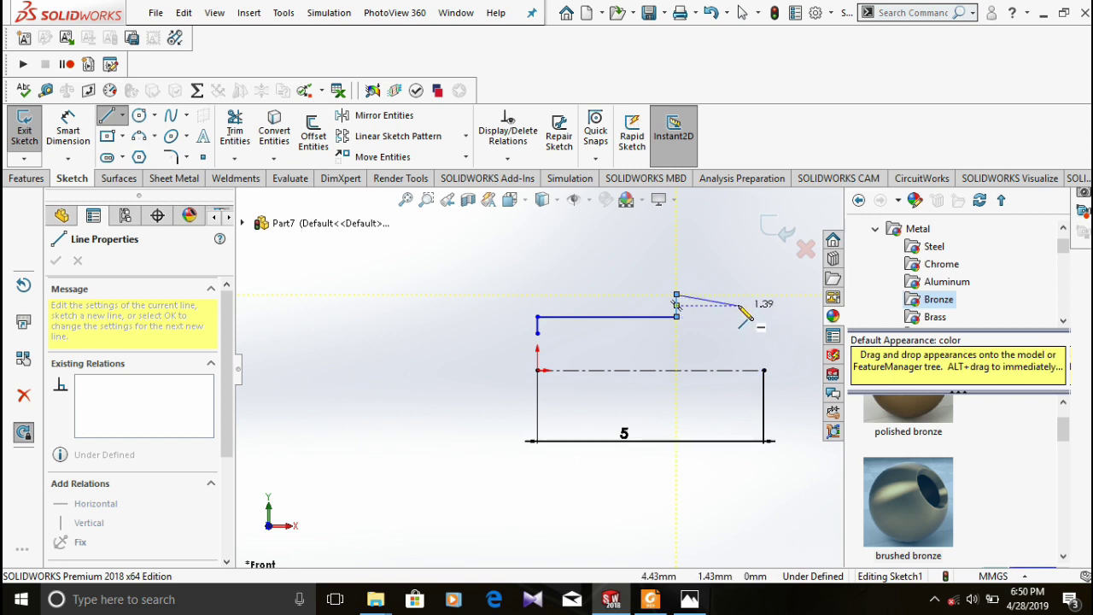
click(739, 306)
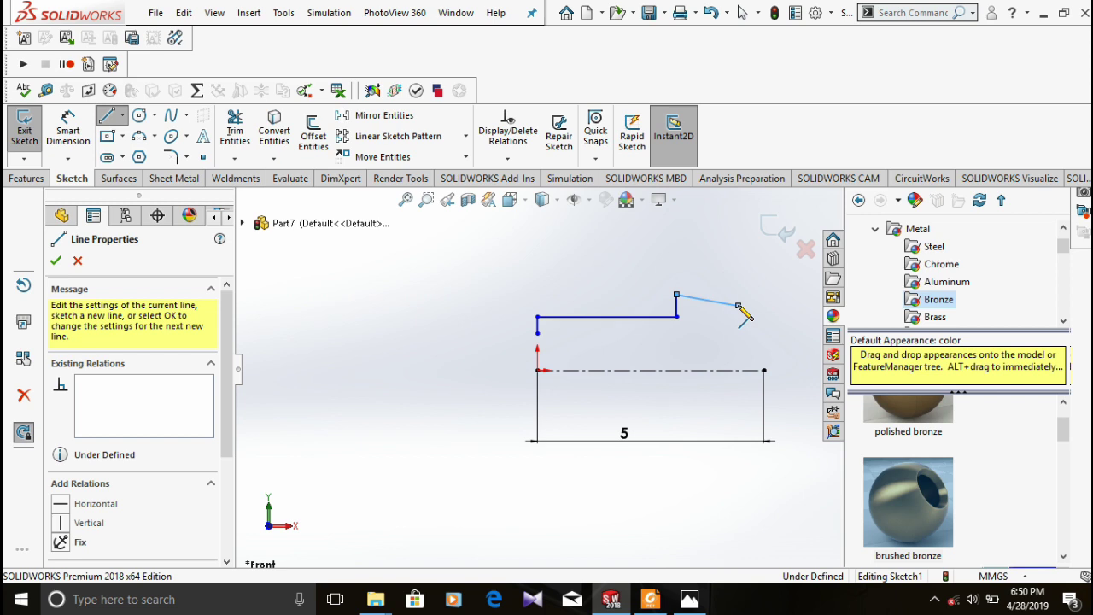
key(Escape)
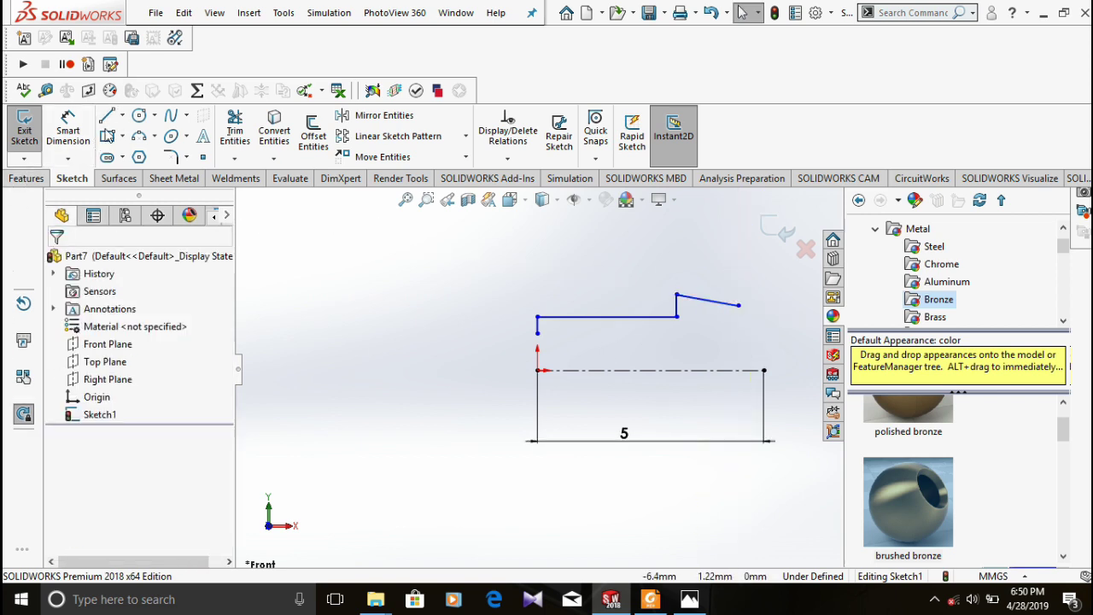
Step: Sketch a horizontal line rightward from the outline's lower-left endpoint, ending just beyond the vertical step
click(122, 116)
click(152, 131)
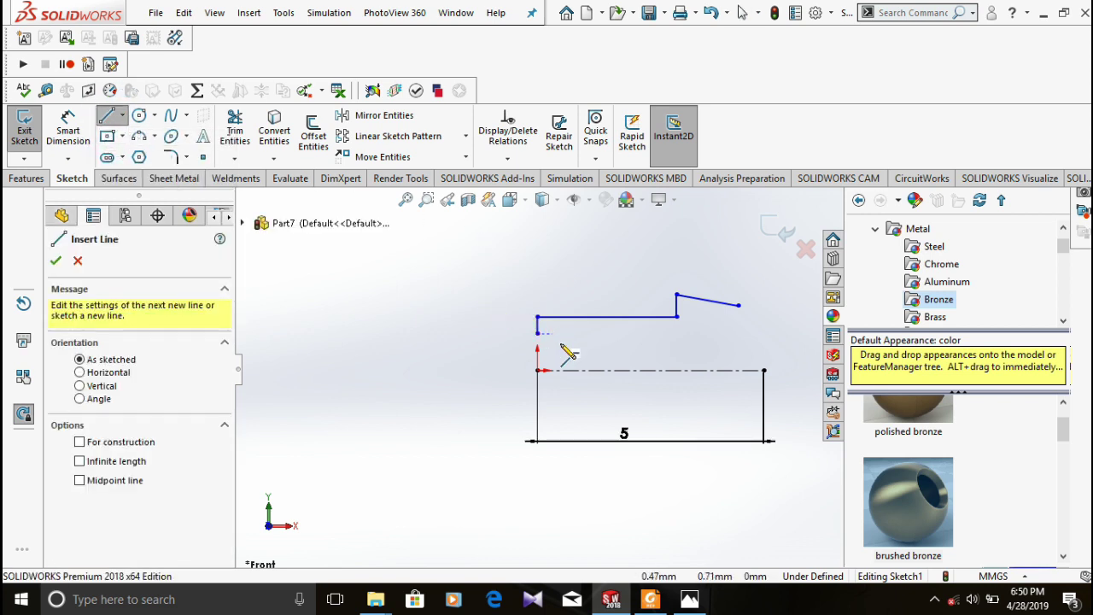
click(537, 333)
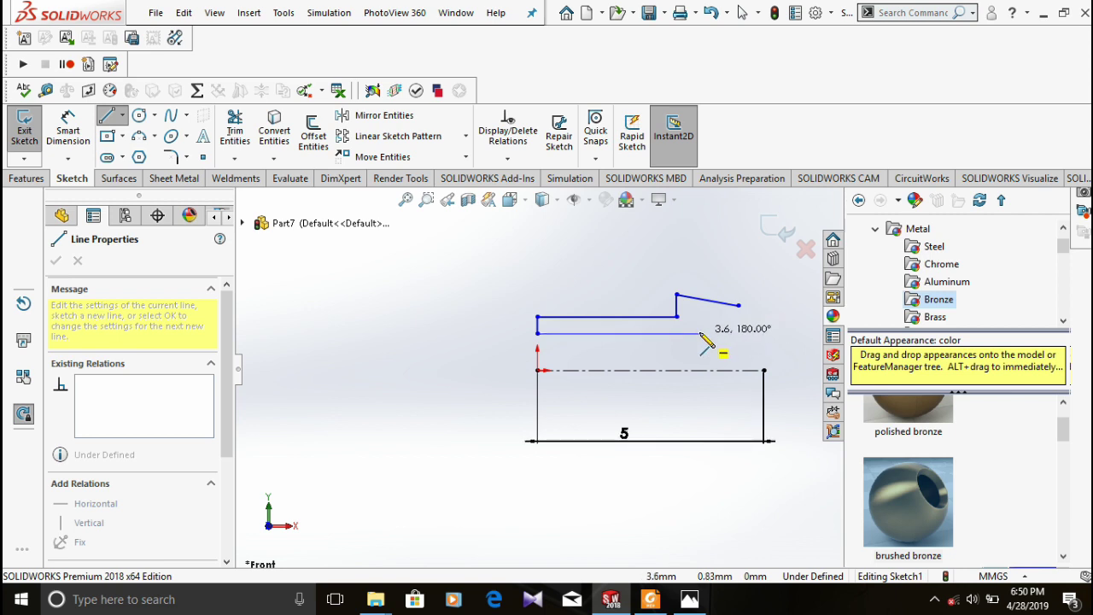
click(714, 334)
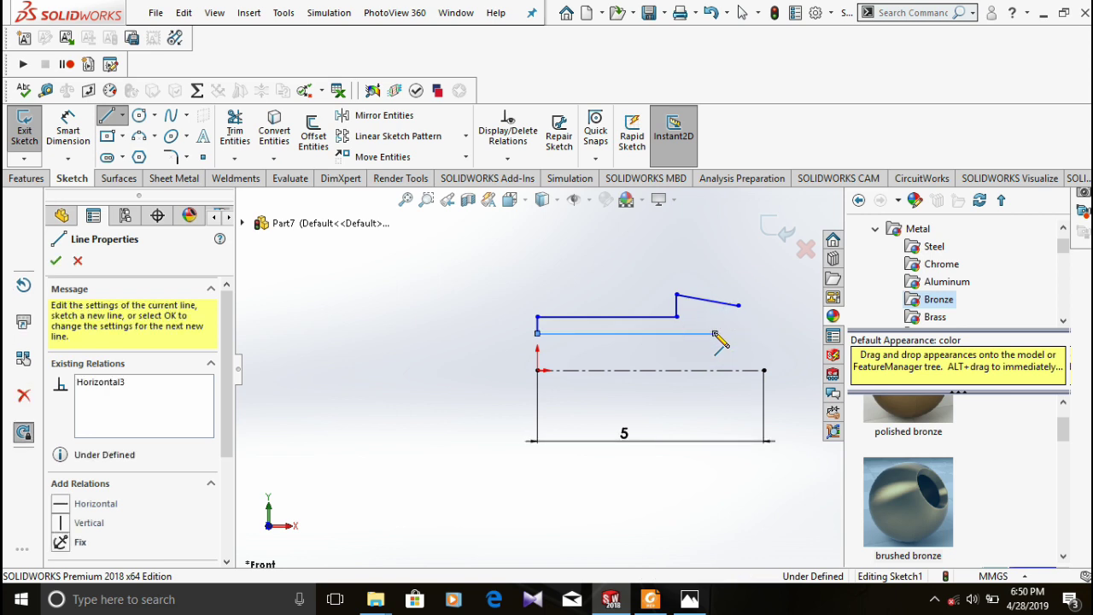
key(Escape)
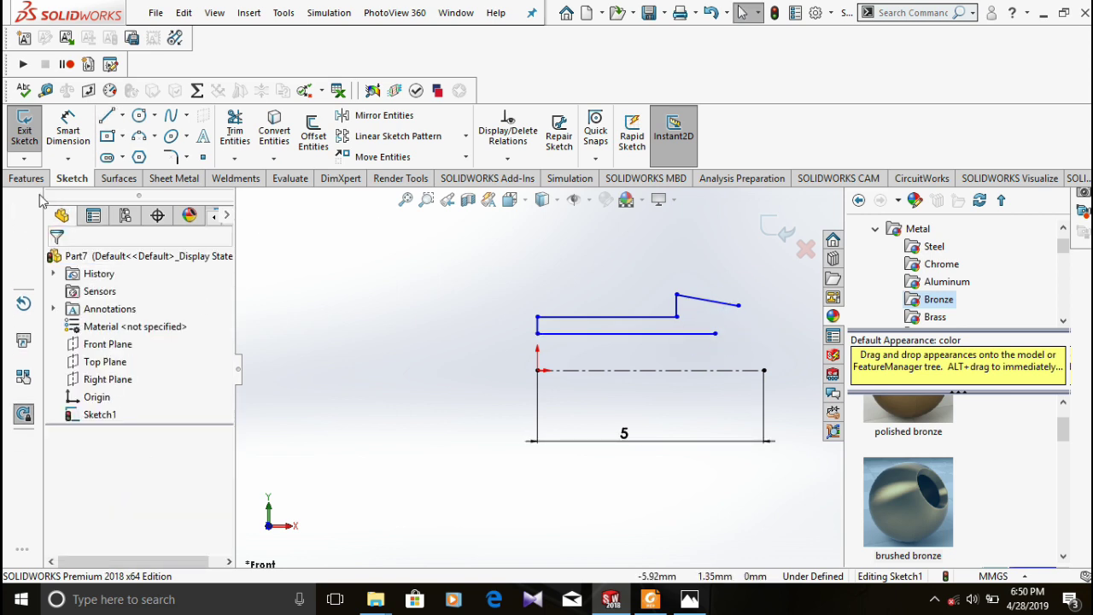
Step: Dimension the vertical distance from the origin to the outline's lower-left corner as 1.10/2 mm
click(69, 147)
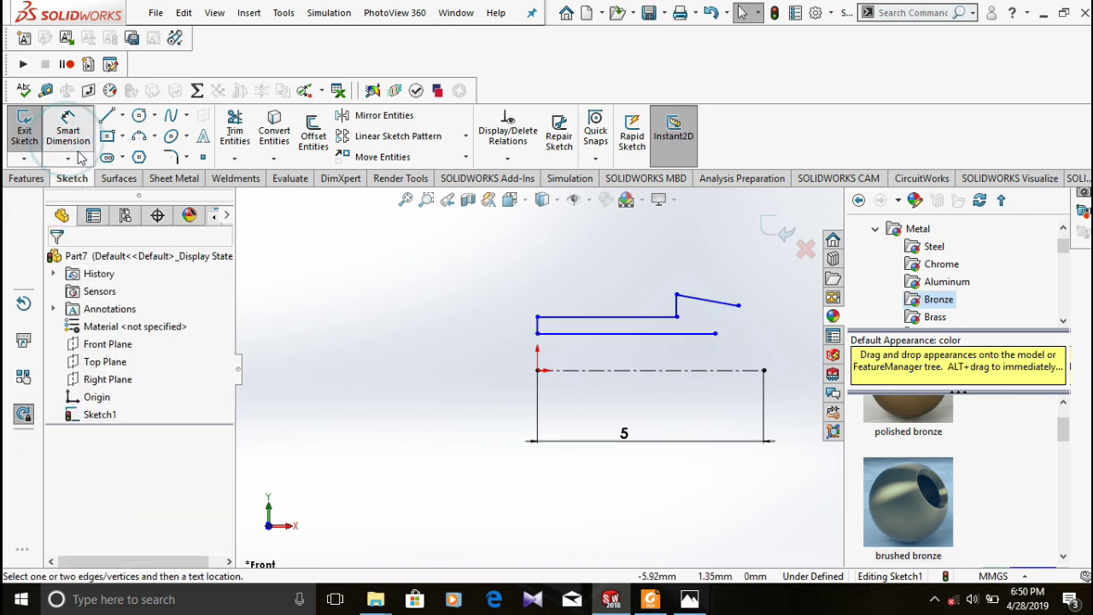
click(538, 334)
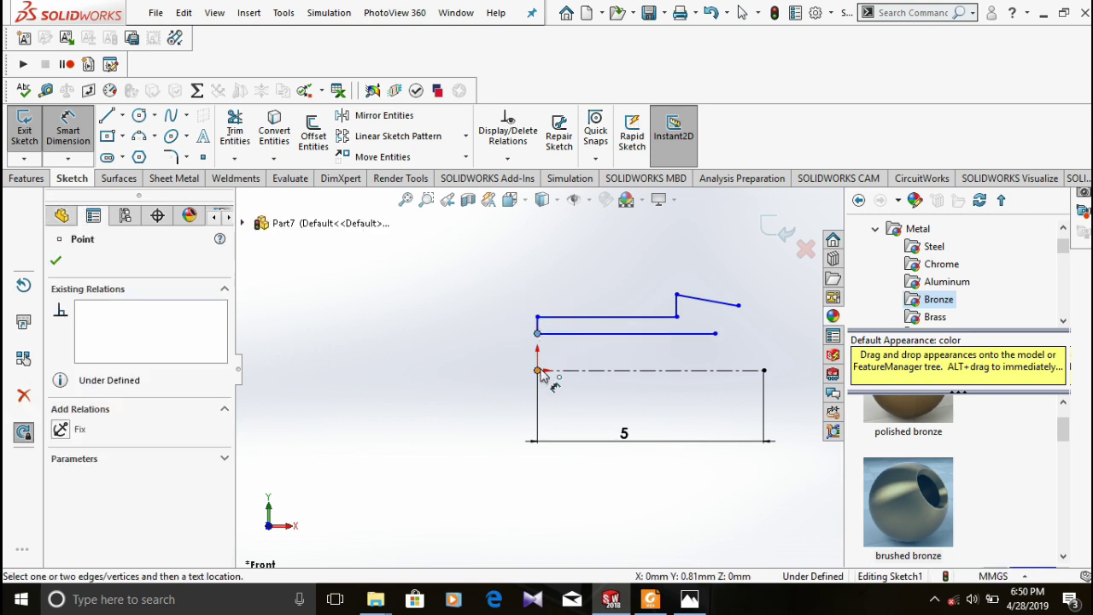
click(537, 371)
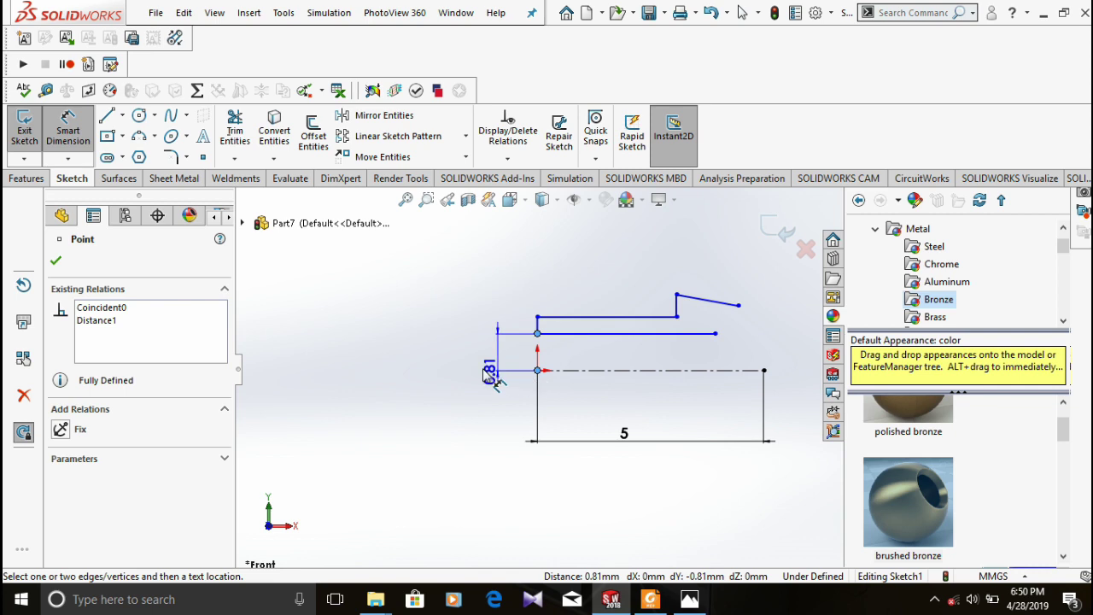
click(439, 359)
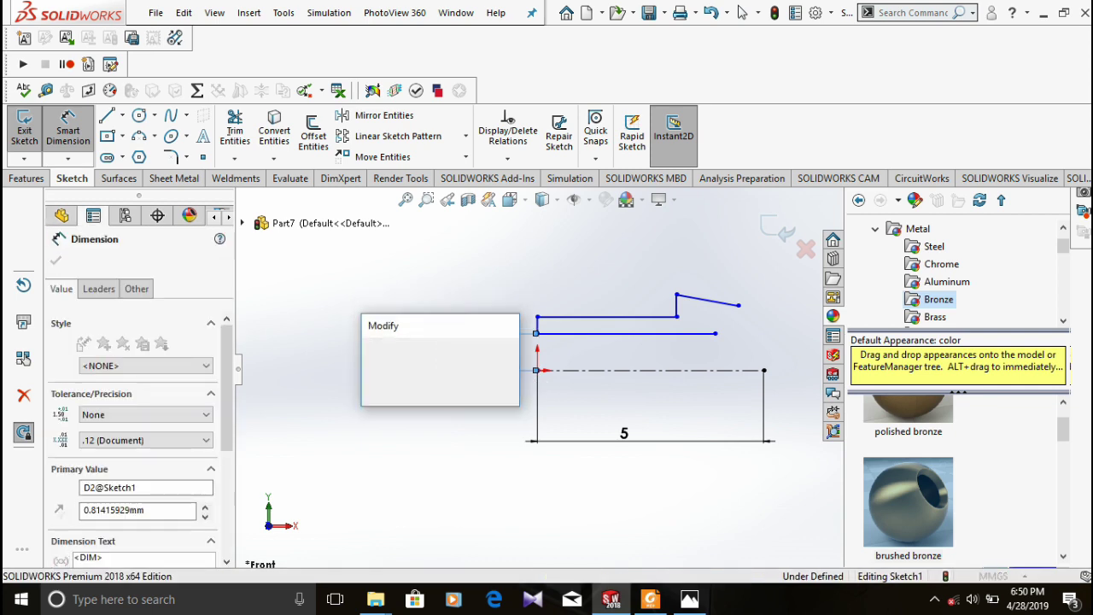
text(1.10/)
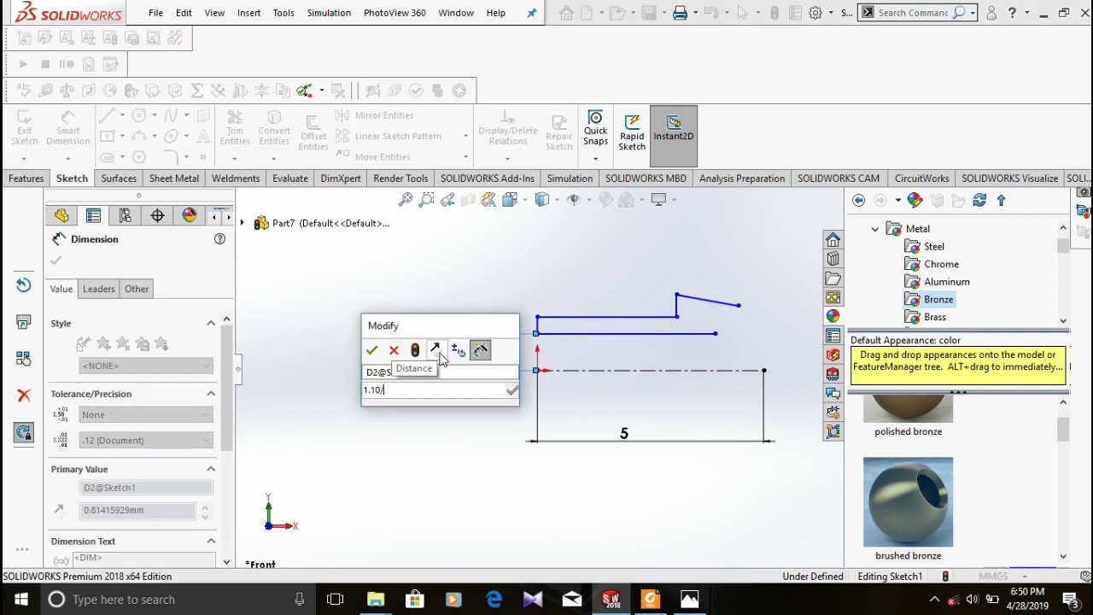
text(2)
key(Return)
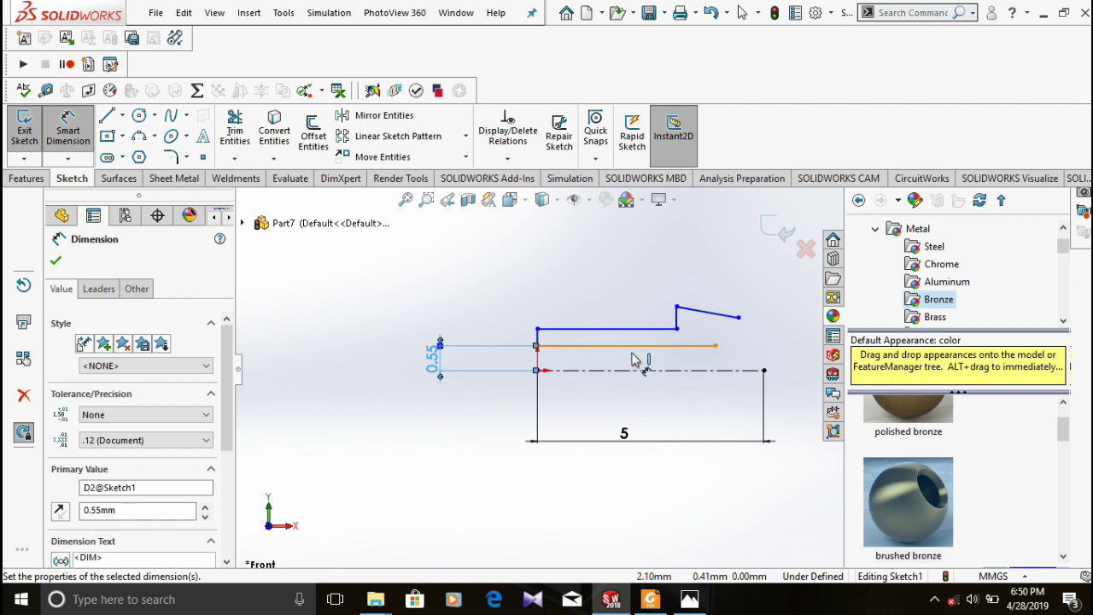
Step: Add a doubled-distance (diameter) dimension of 2.3 mm between the top corner of the step and the centerline
scroll(683, 313, down, 4)
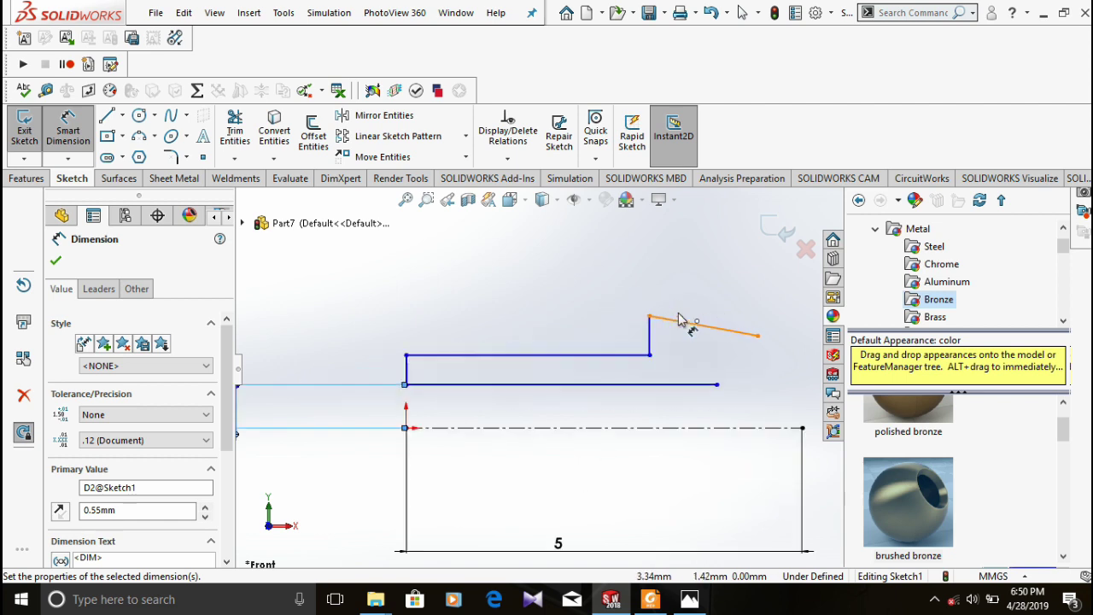
click(637, 319)
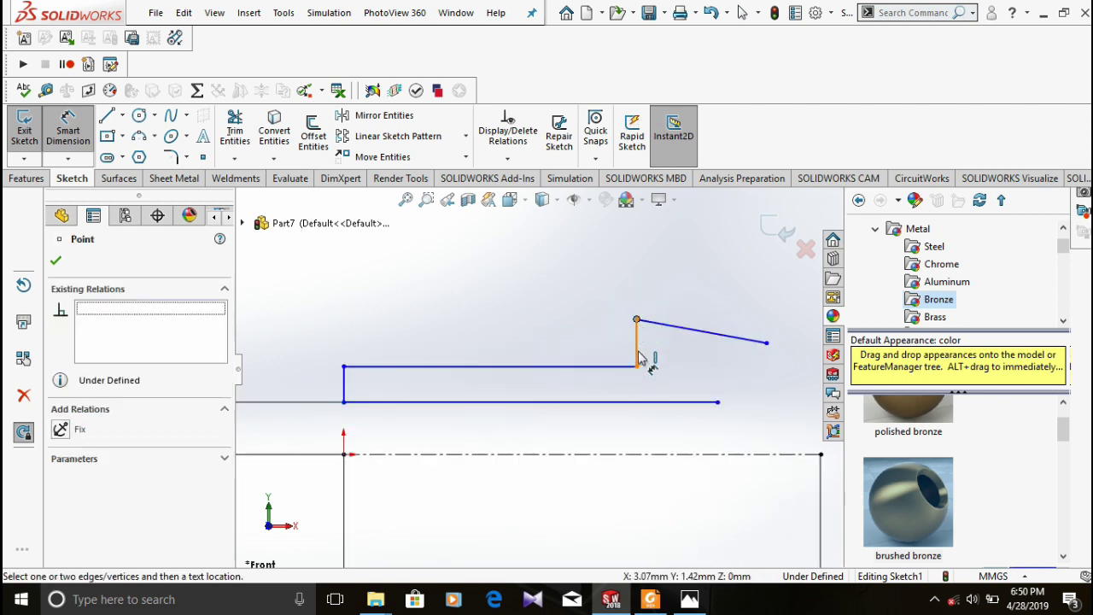
click(643, 457)
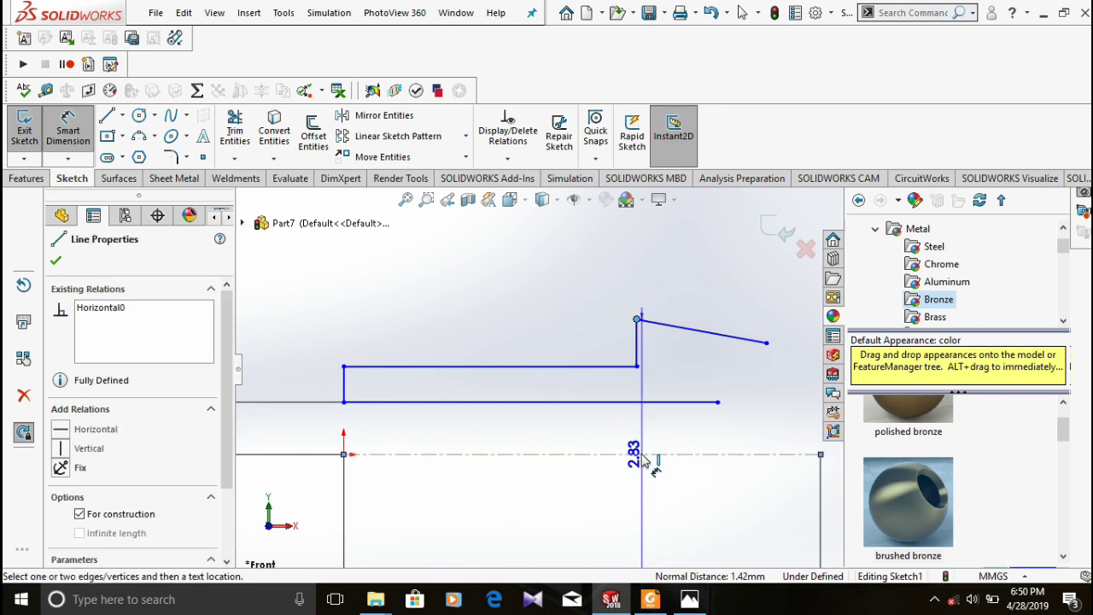
scroll(572, 506, up, 3)
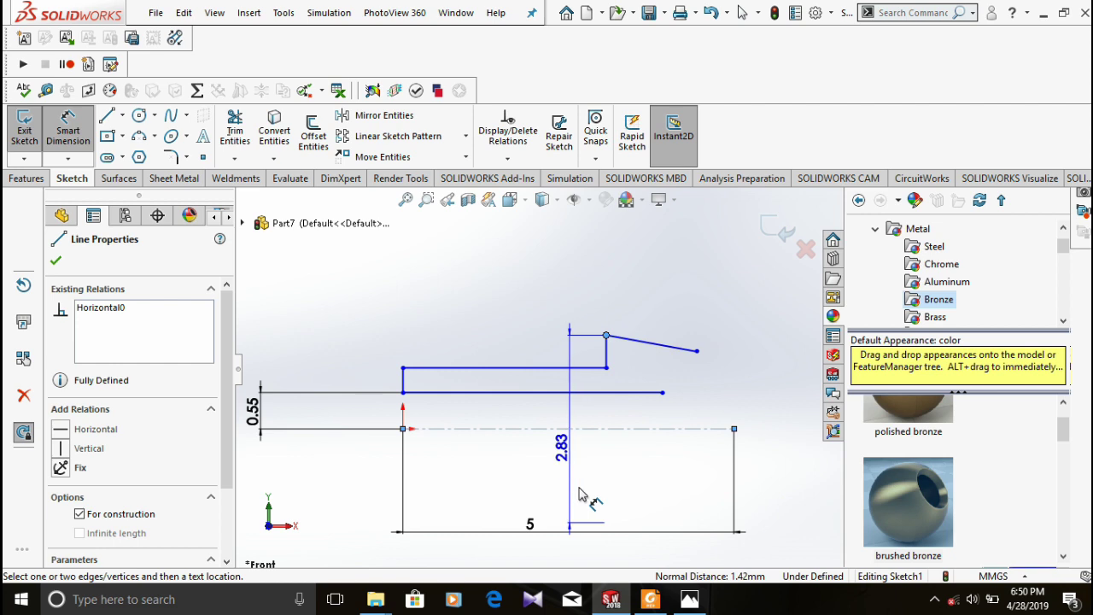
click(626, 491)
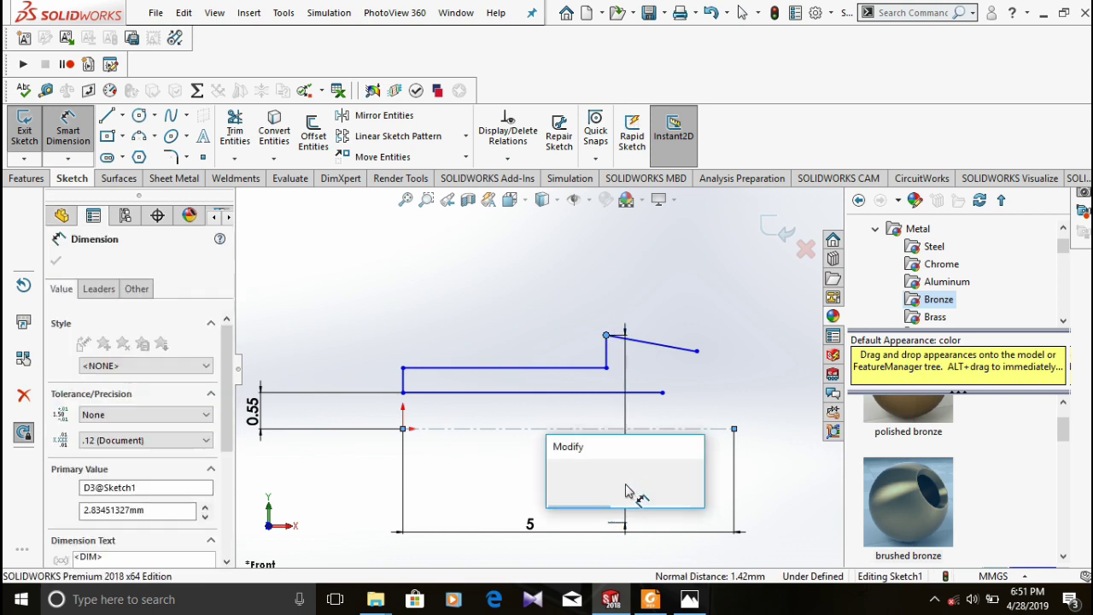
text(2.3)
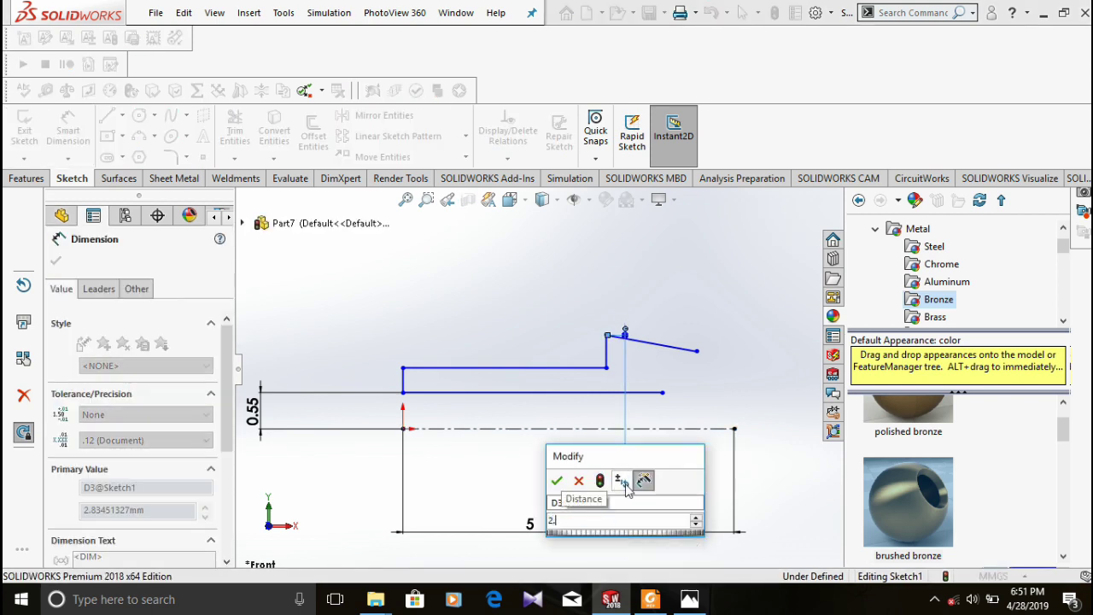
key(Return)
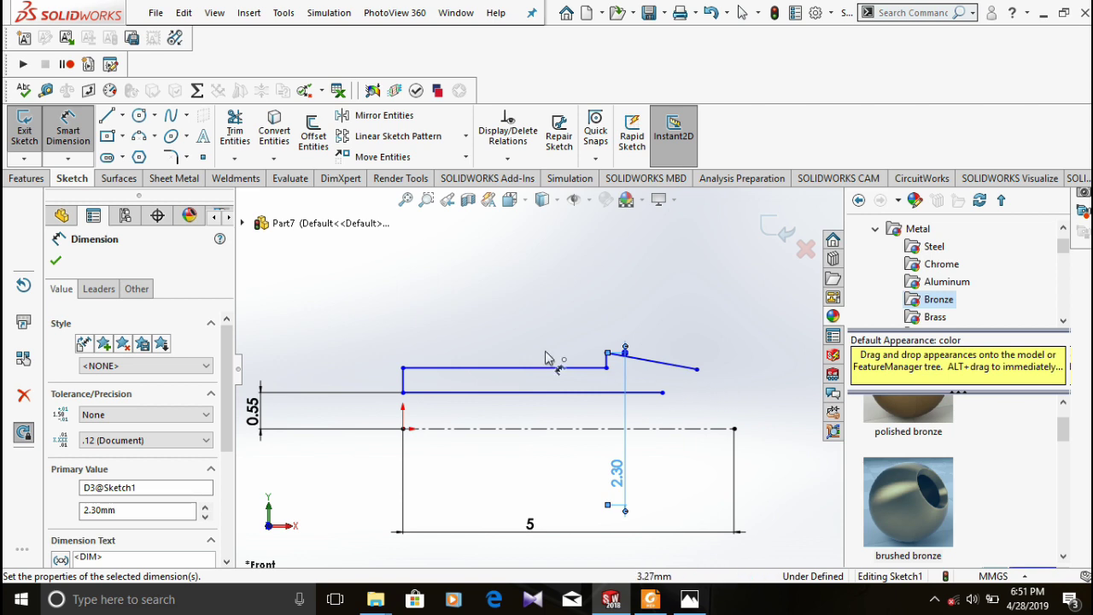
Step: Place a sketch point directly above the centerline's right end, level with the lower horizontal line
click(202, 158)
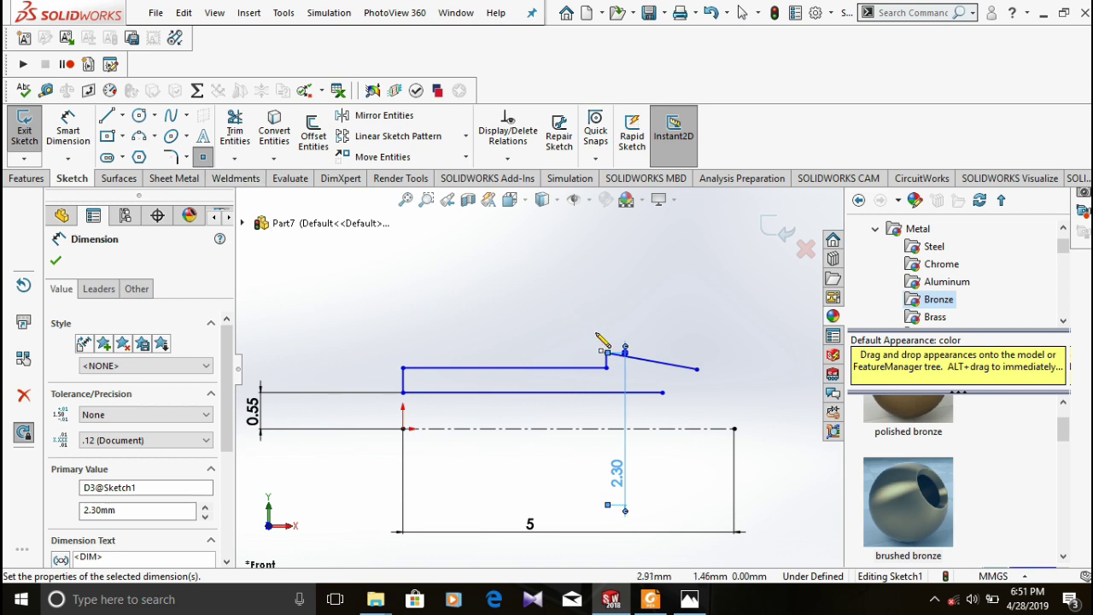
click(734, 393)
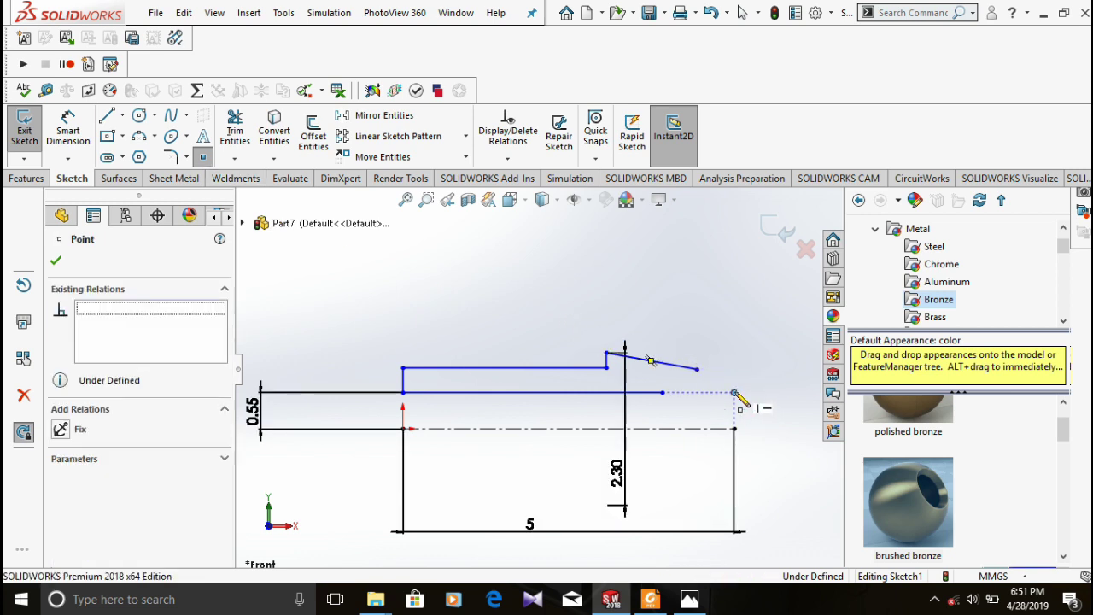
key(Escape)
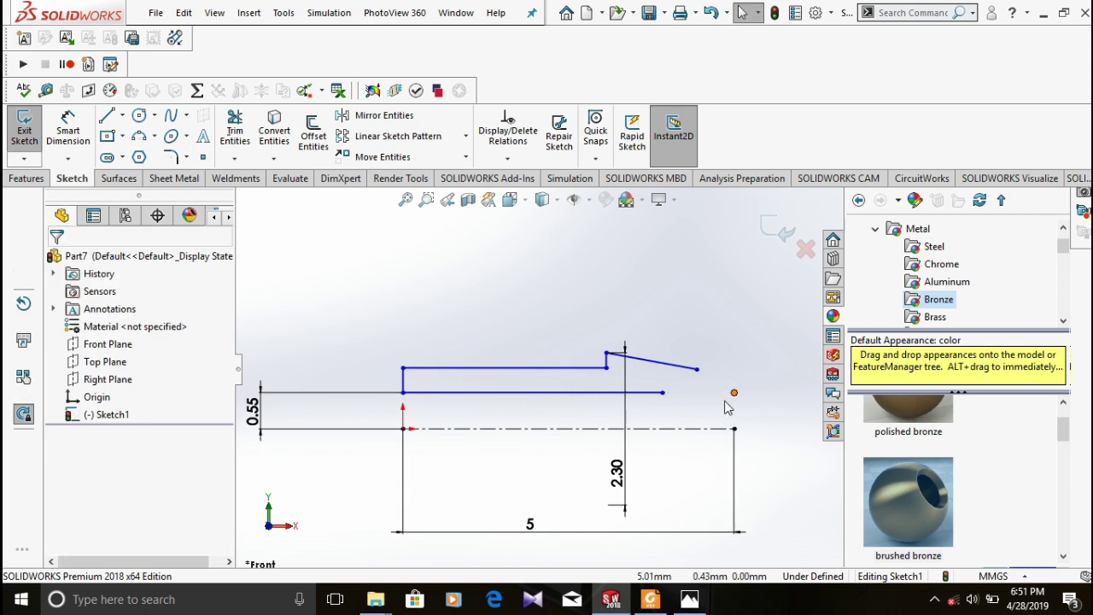
Step: Dimension the horizontal distance between the sketch point above the centerline's end and the top corner of the step as 2.5 mm
click(68, 128)
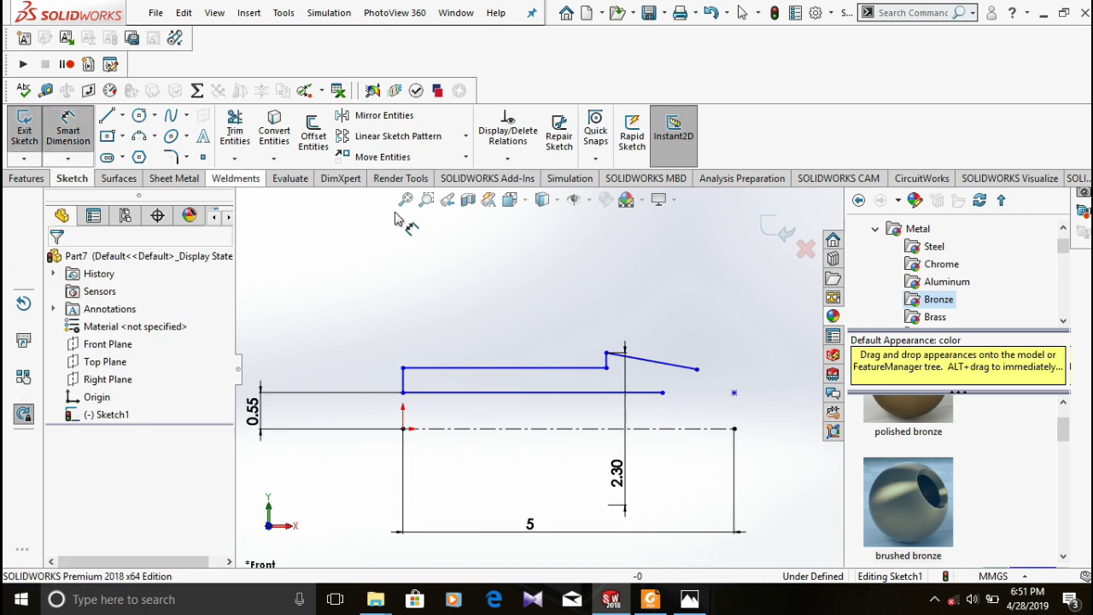
click(734, 393)
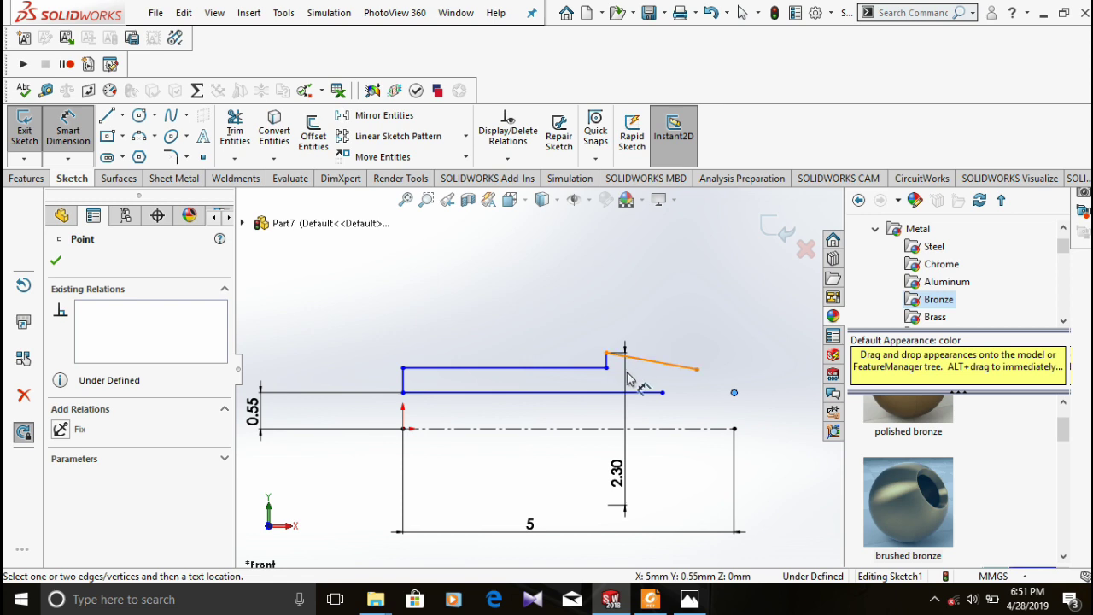
click(605, 353)
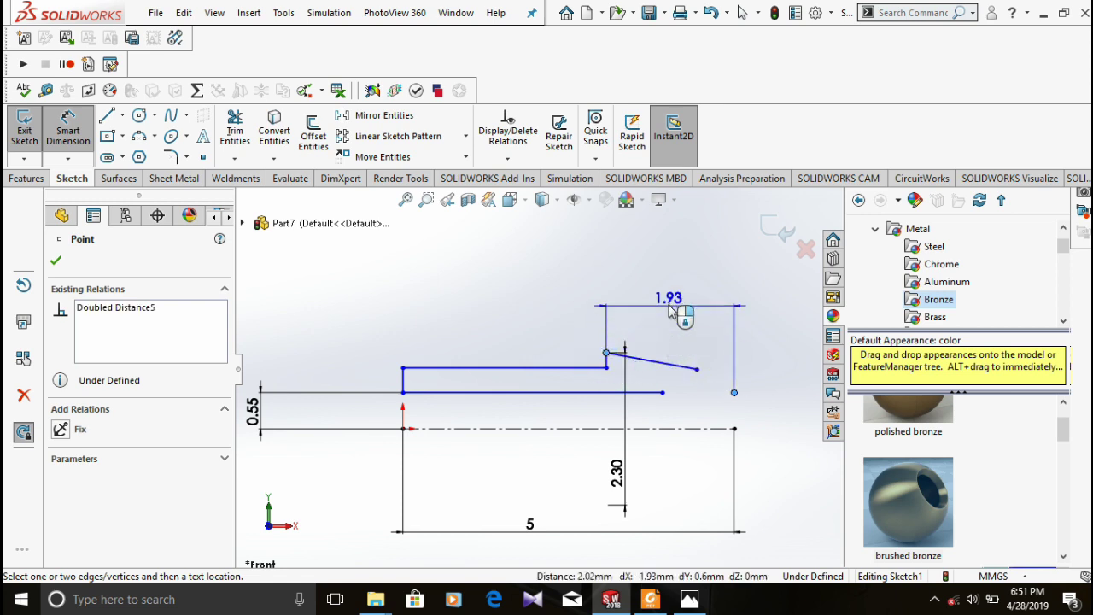
click(670, 311)
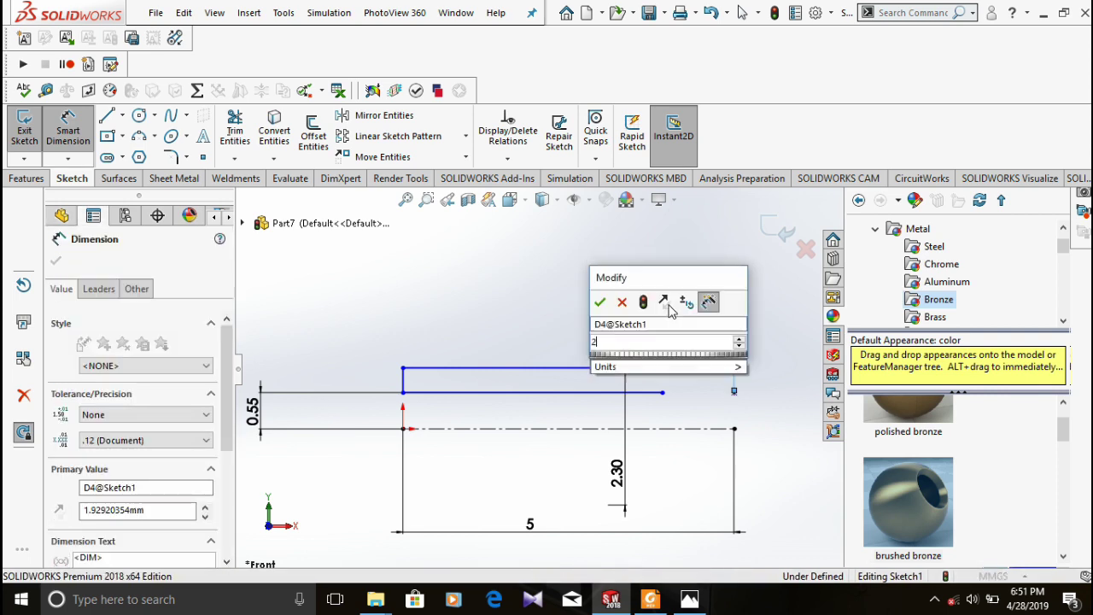
text(2.5)
key(Return)
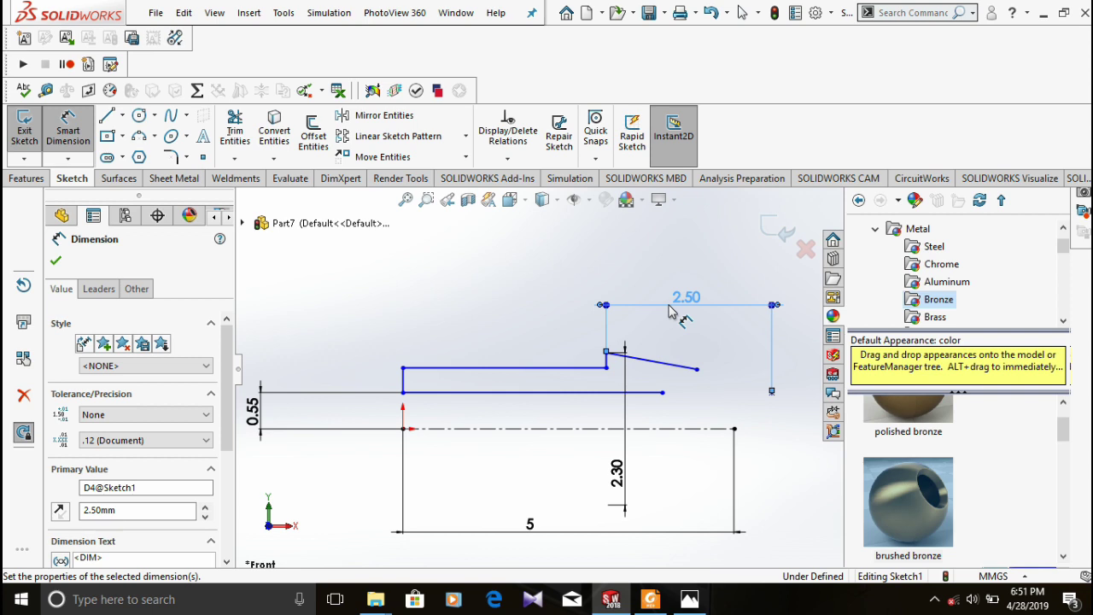
Step: Dimension the length of the outline's upper horizontal line as 5-2.5 mm and finish dimensioning
click(517, 369)
click(517, 299)
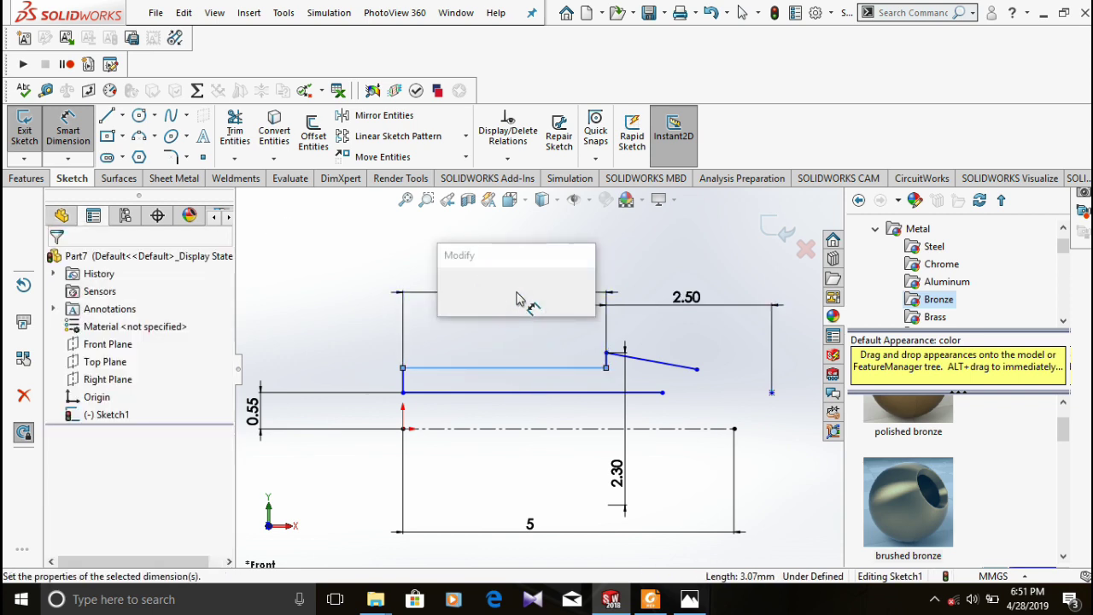
text(5.)
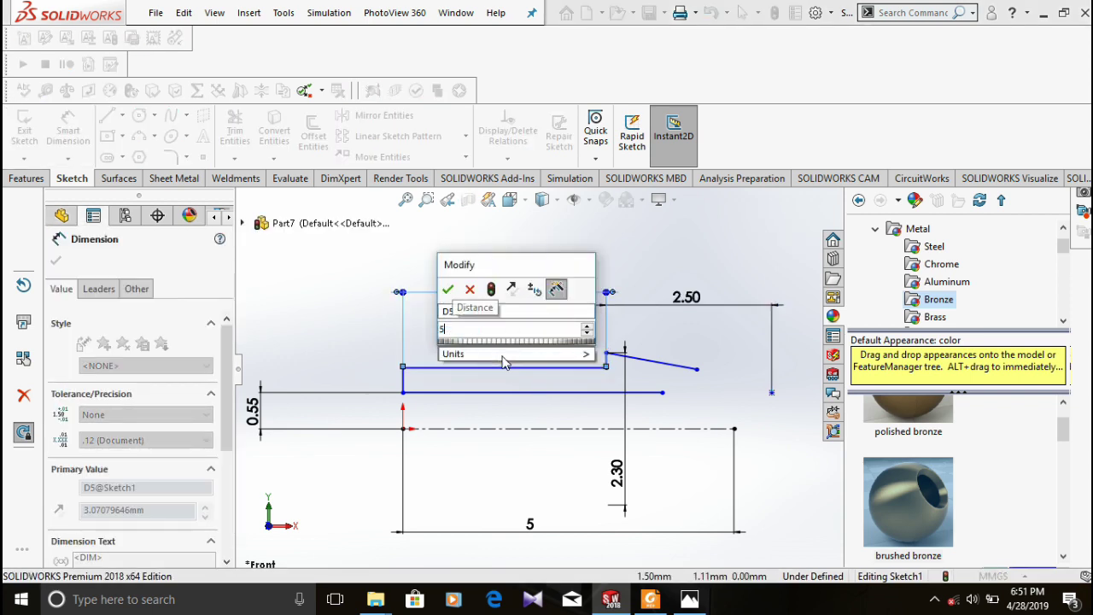
text(2.50)
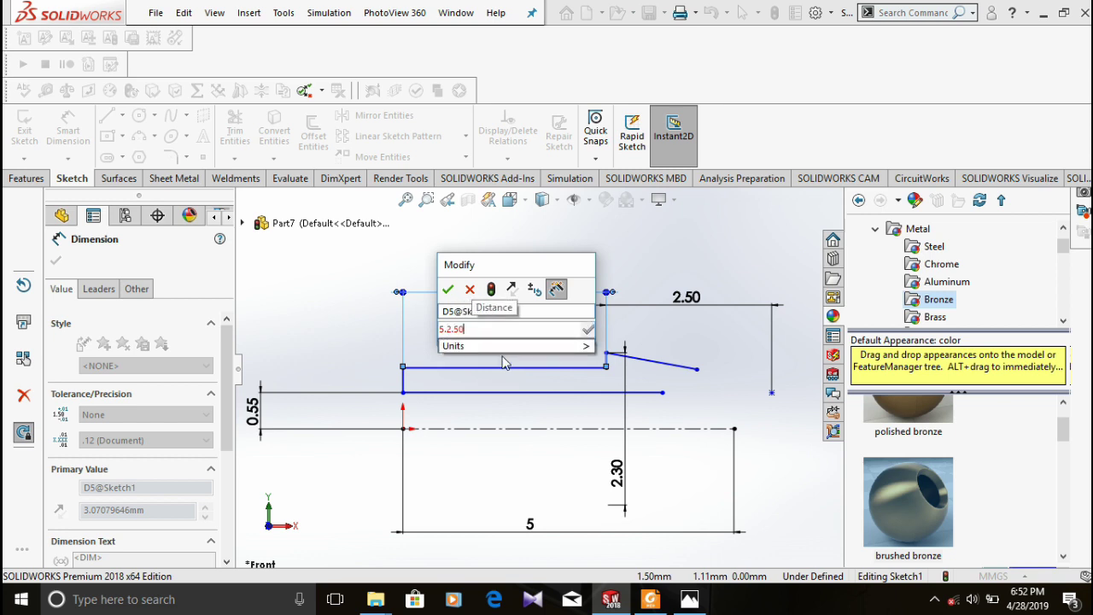
key(BackSpace)
key(BackSpace)
key(BackSpace)
click(502, 356)
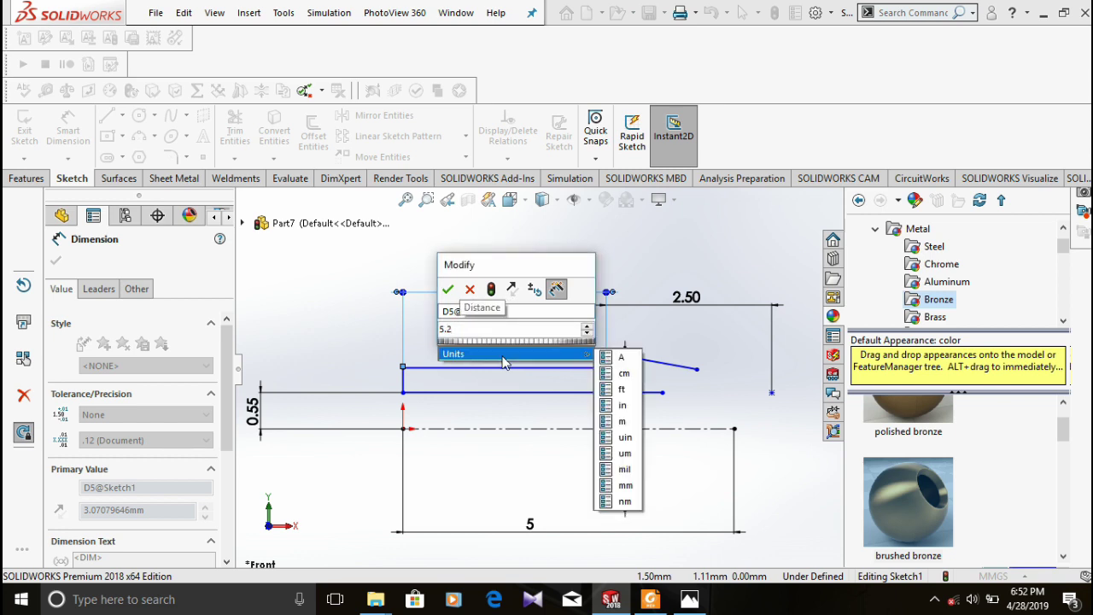
key(BackSpace)
key(BackSpace)
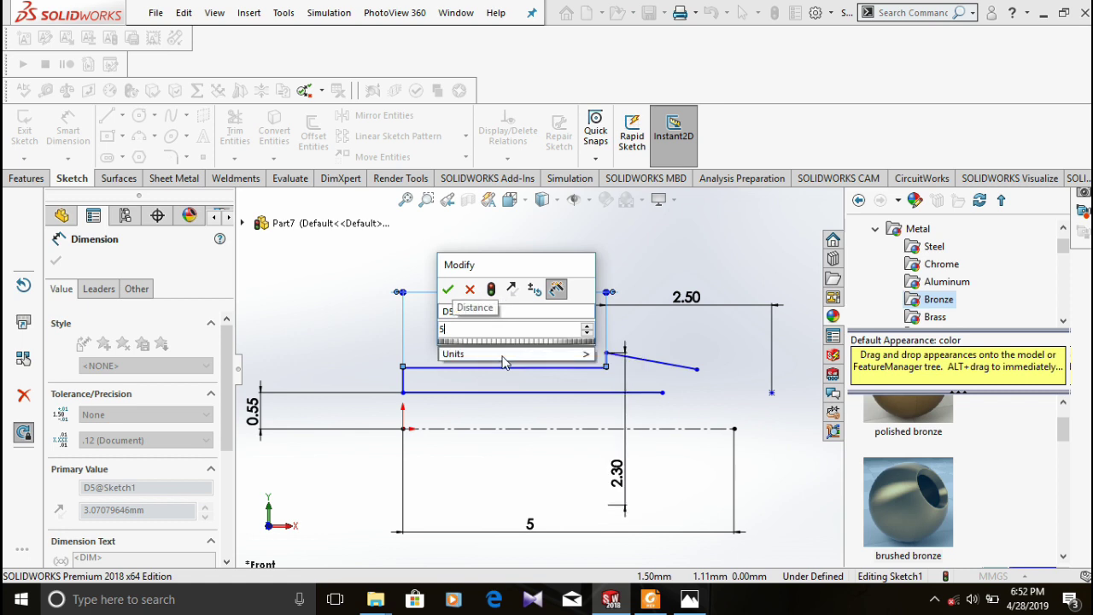
text(-)
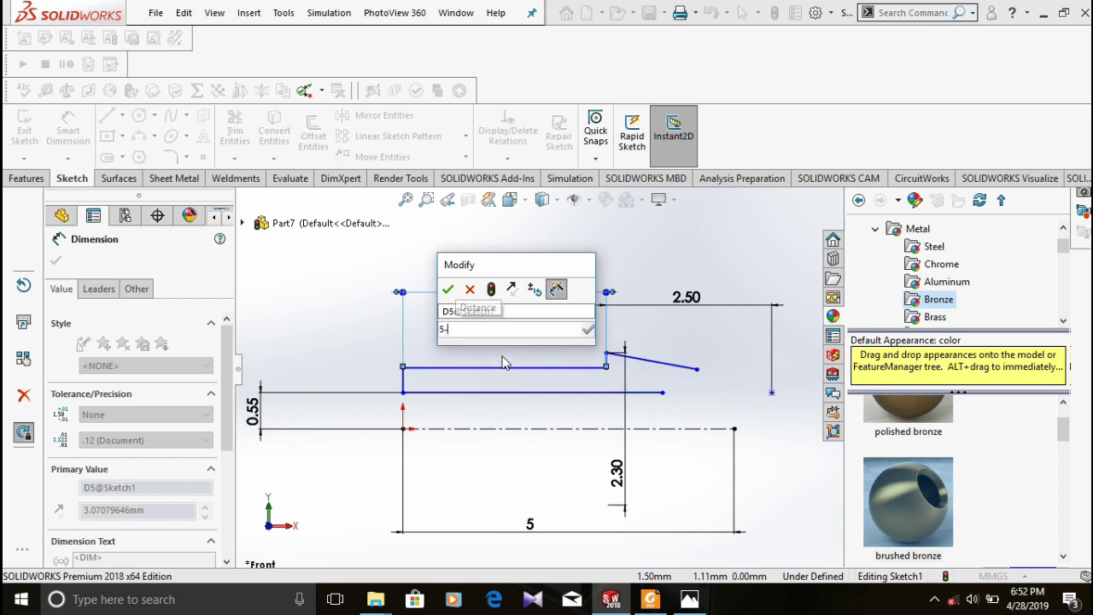
text(2.5)
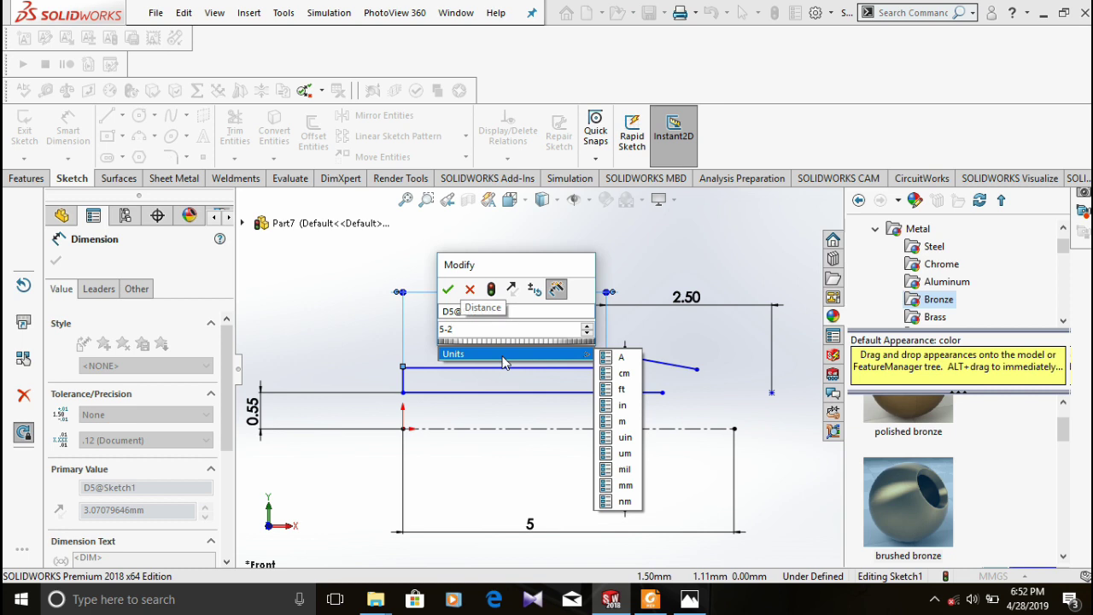
key(Return)
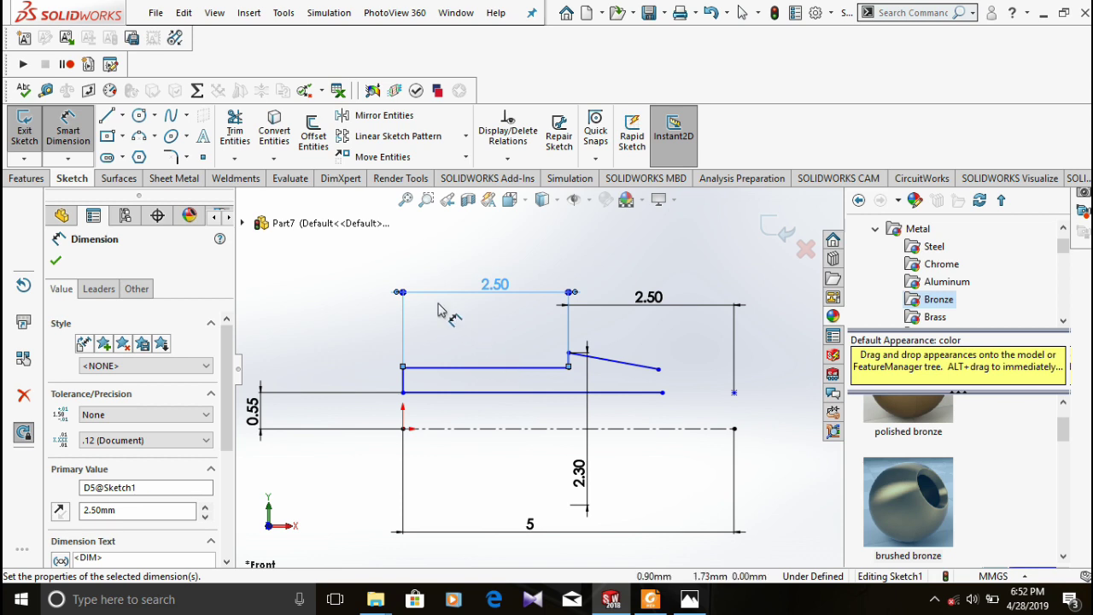
click(56, 261)
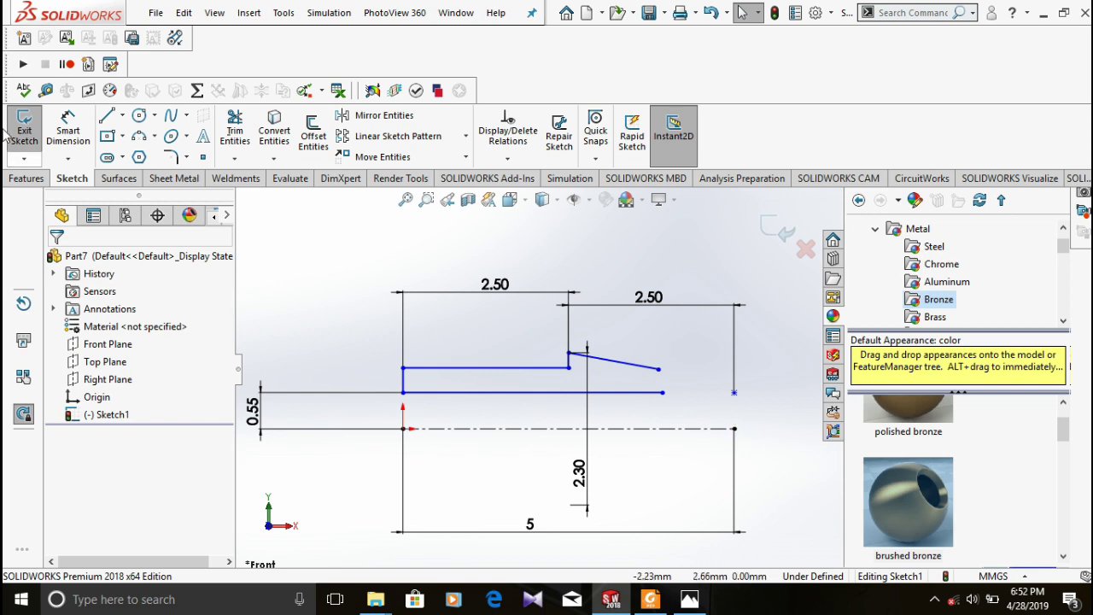
Step: Dimension the horizontal gap between the lower line's right endpoint and the sketch point as 1.20 mm
click(69, 119)
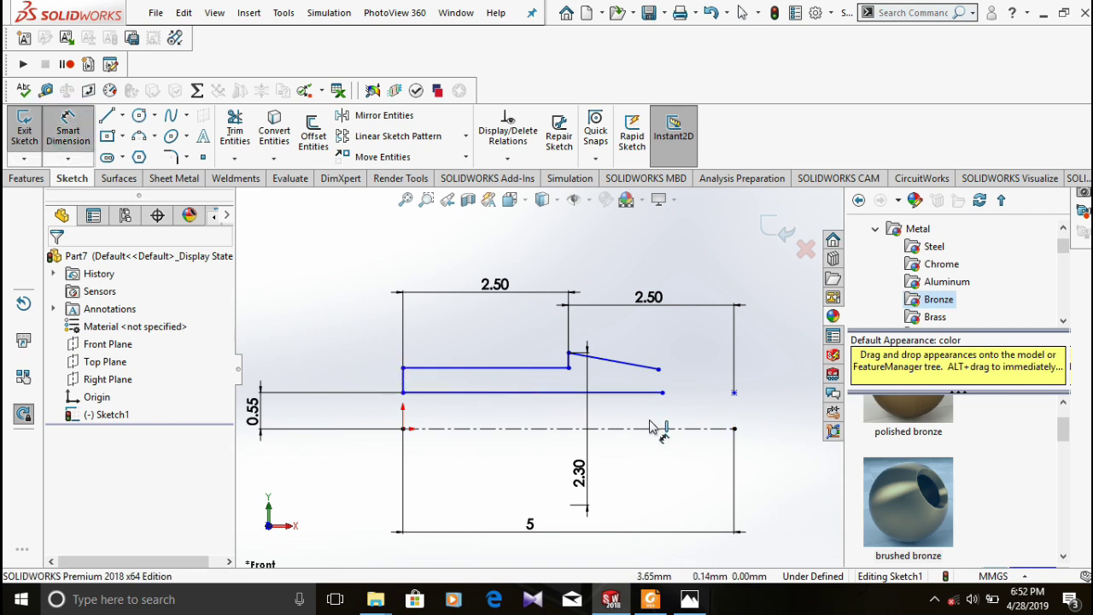
click(662, 393)
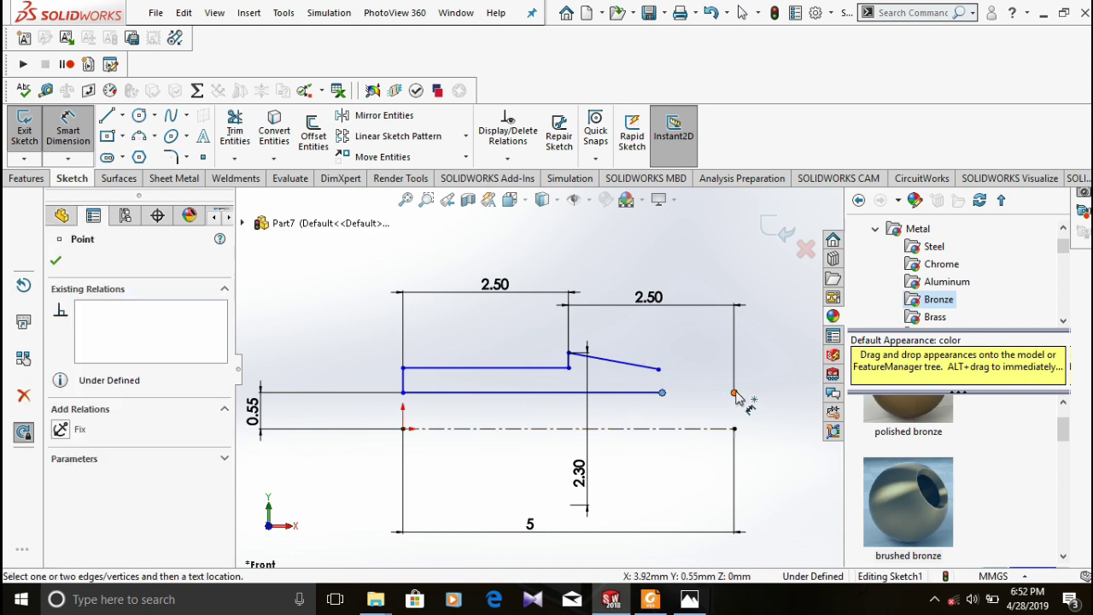
click(701, 458)
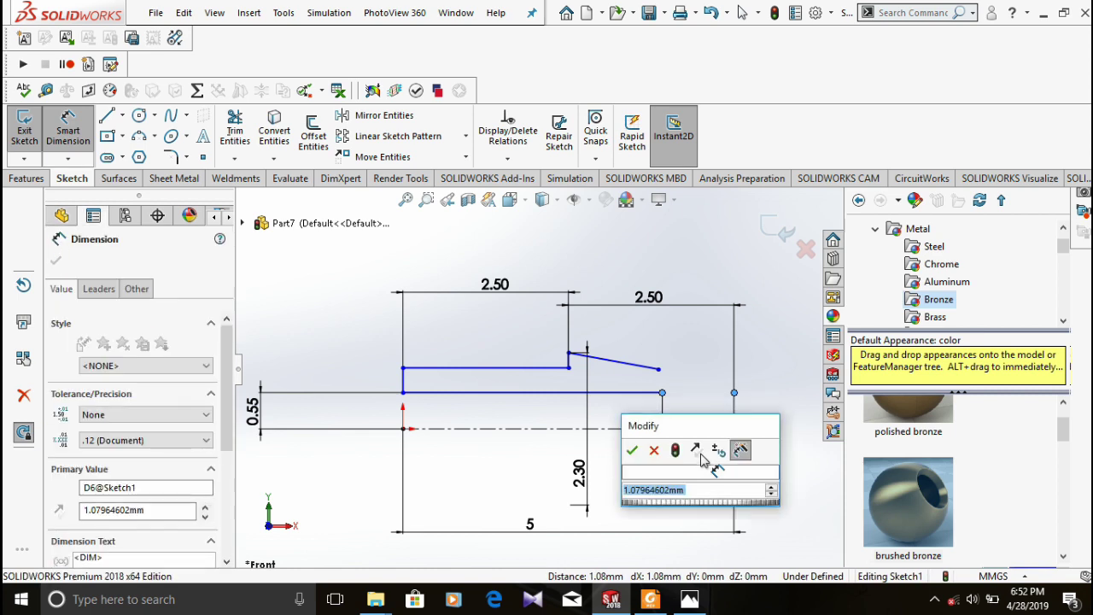
text(0.60")
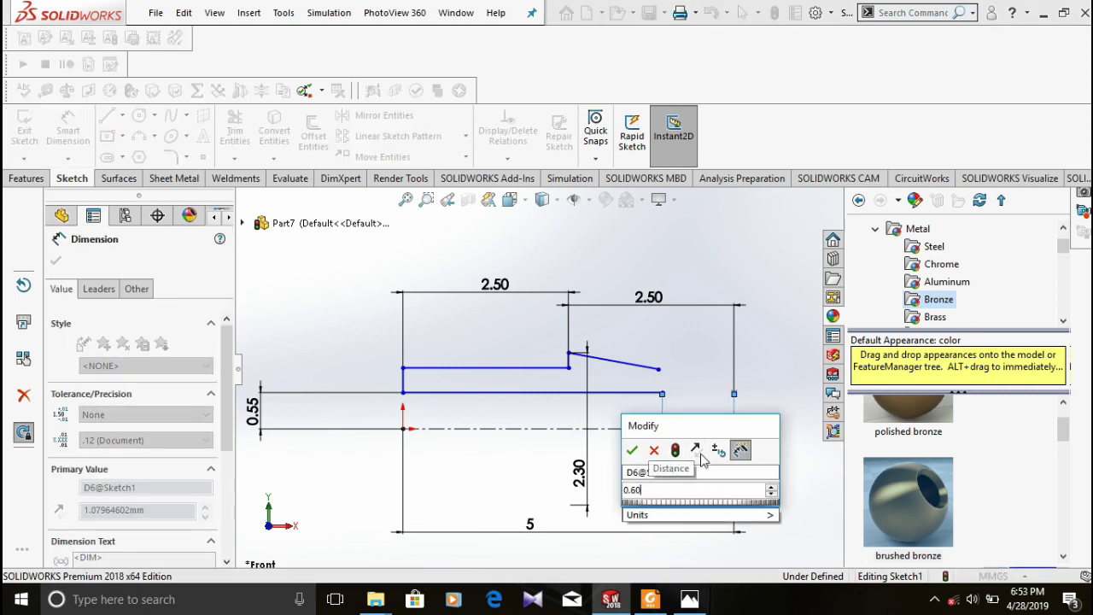
key(Return)
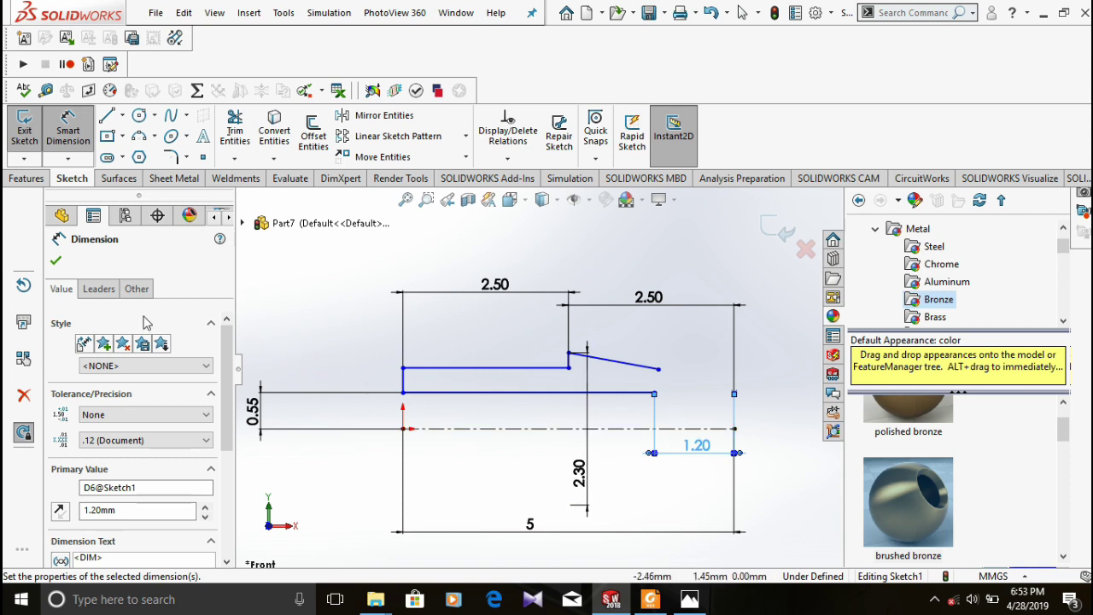
click(57, 260)
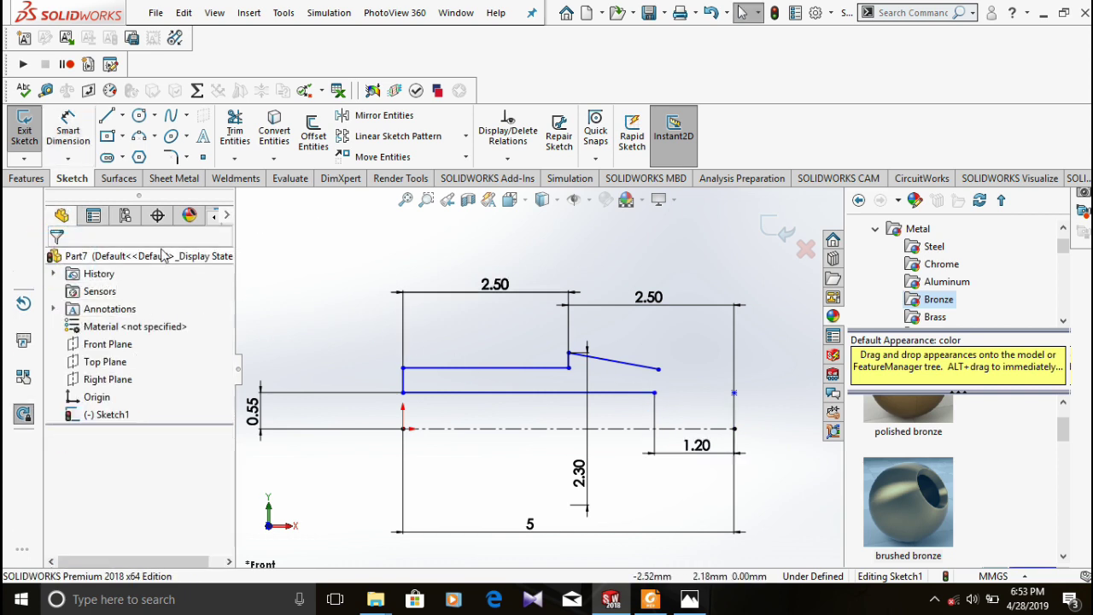
Step: Try to draw a tangent arc between the lower line's right endpoint and the sketch point
click(155, 136)
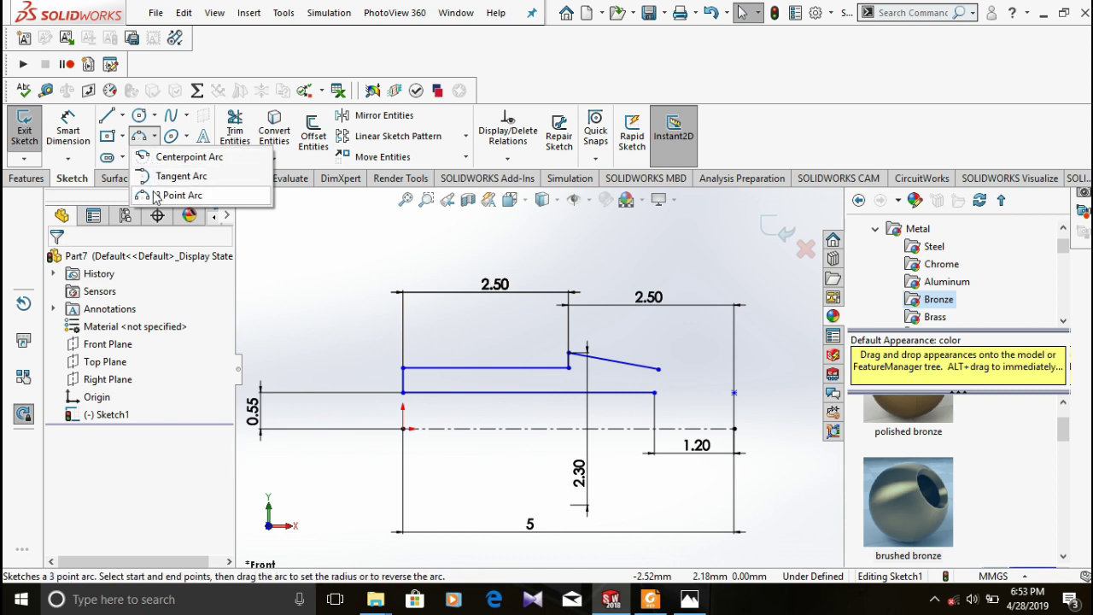
click(162, 176)
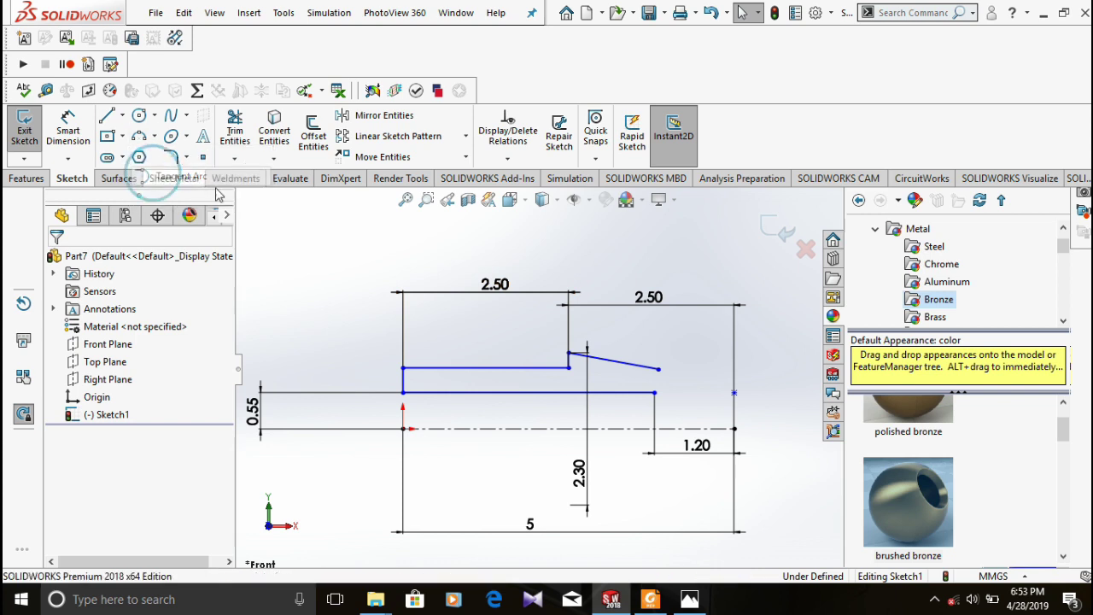
click(655, 393)
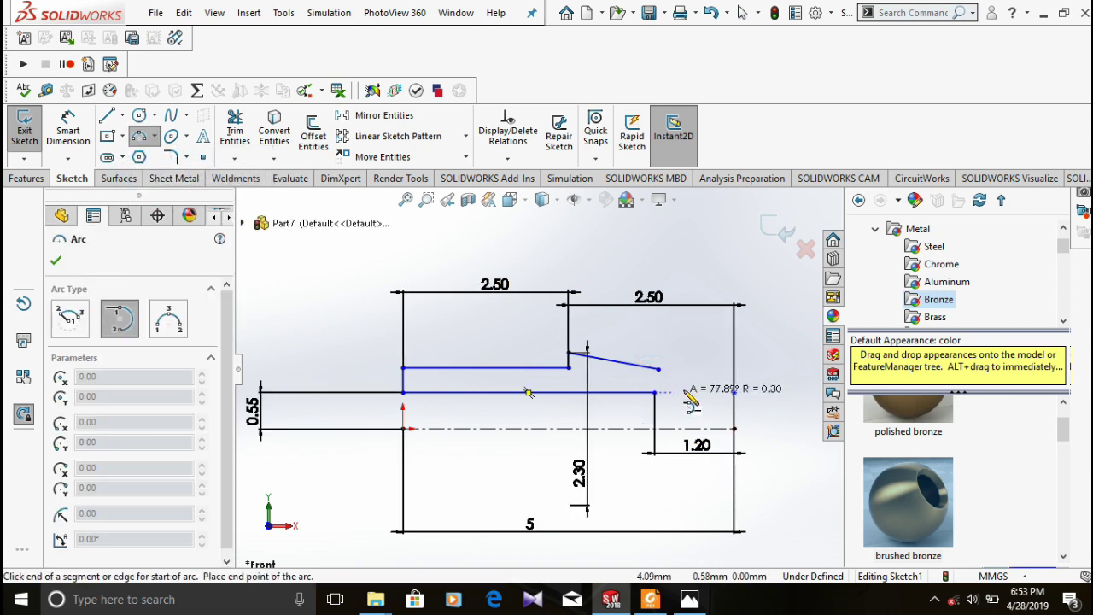
click(734, 395)
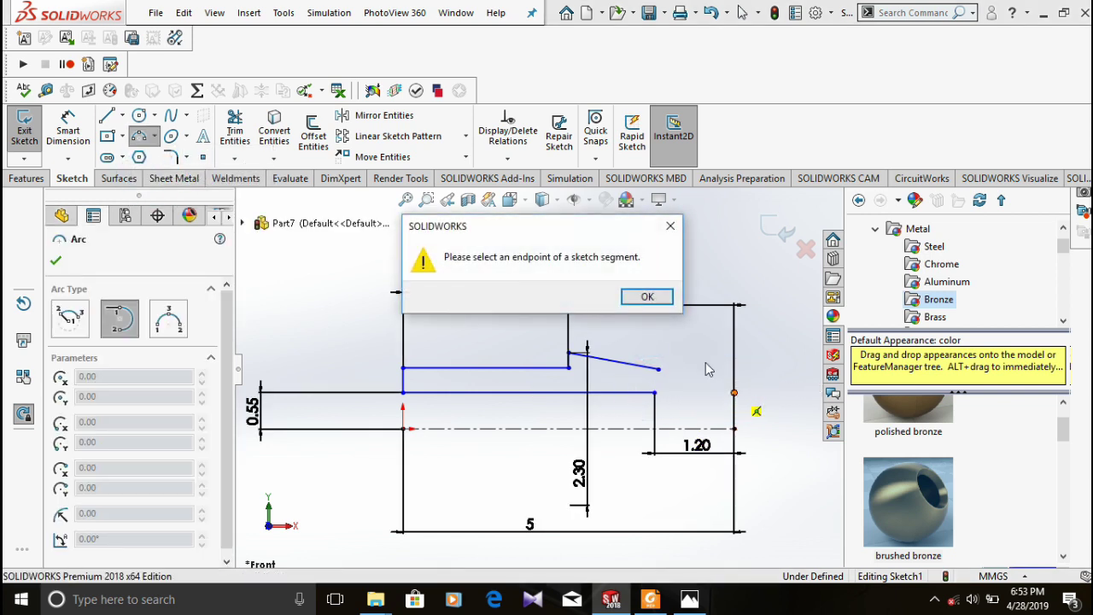
key(Return)
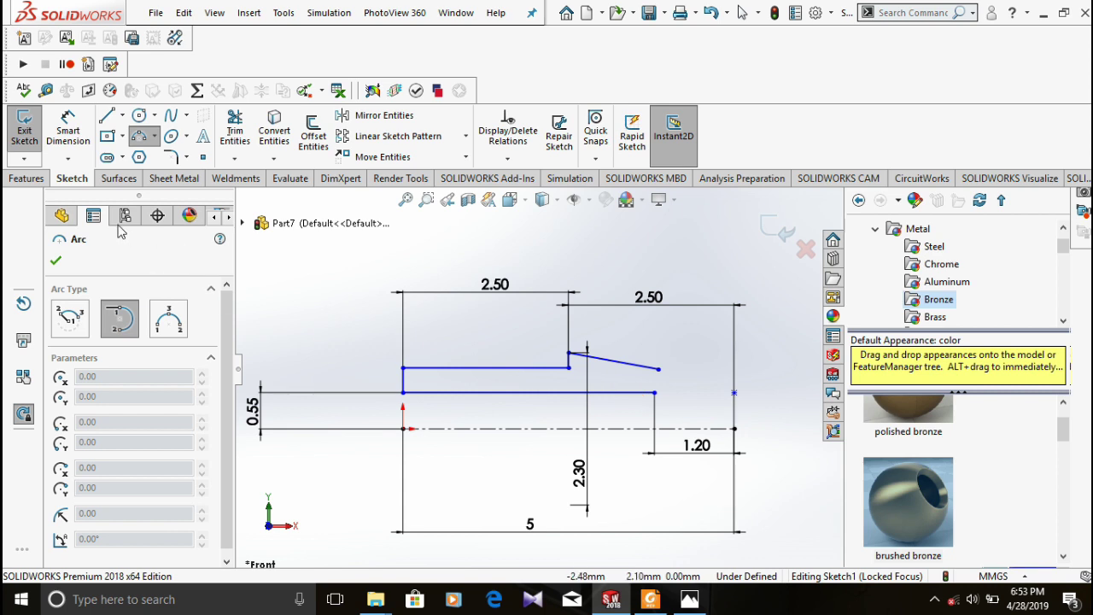
Step: Draw an upward-bulging 3 Point Arc from the lower line's right endpoint to the sketch point, with a radius of about 0.85 mm
click(154, 137)
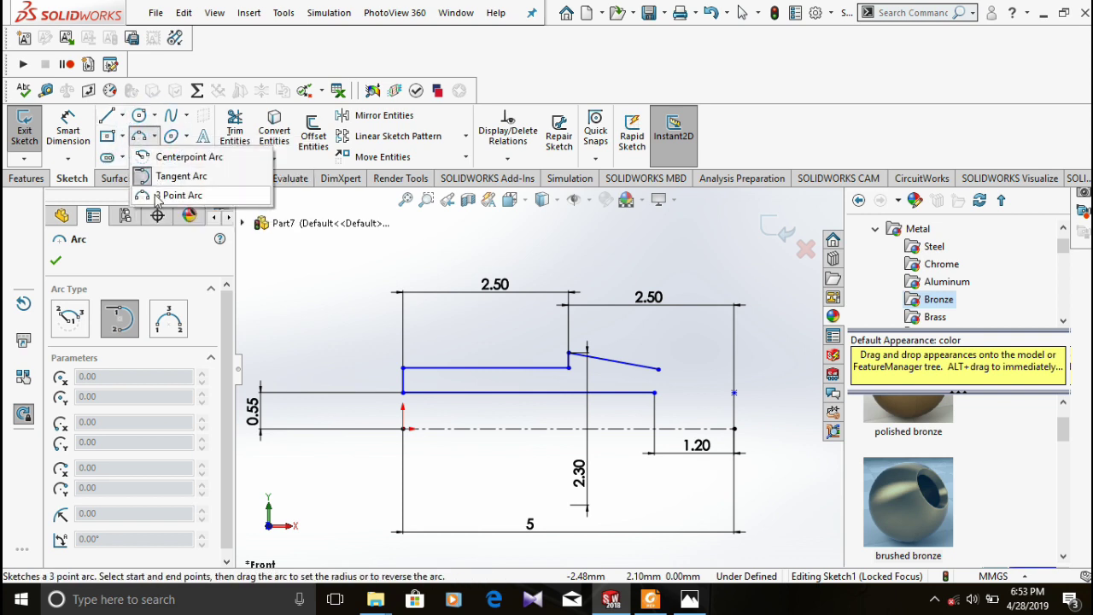
click(160, 196)
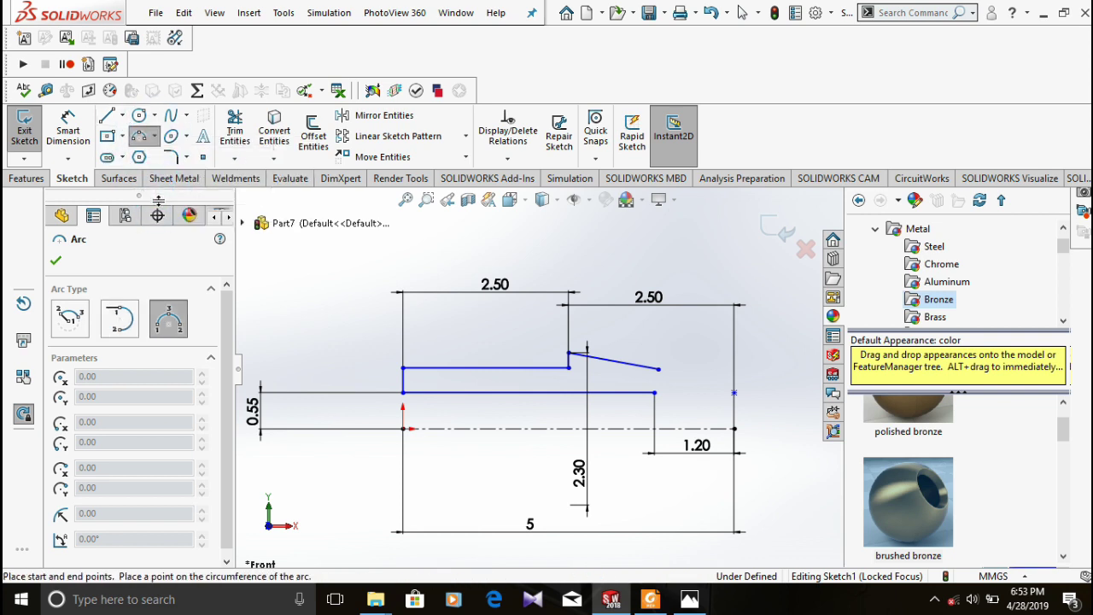
click(655, 392)
click(734, 392)
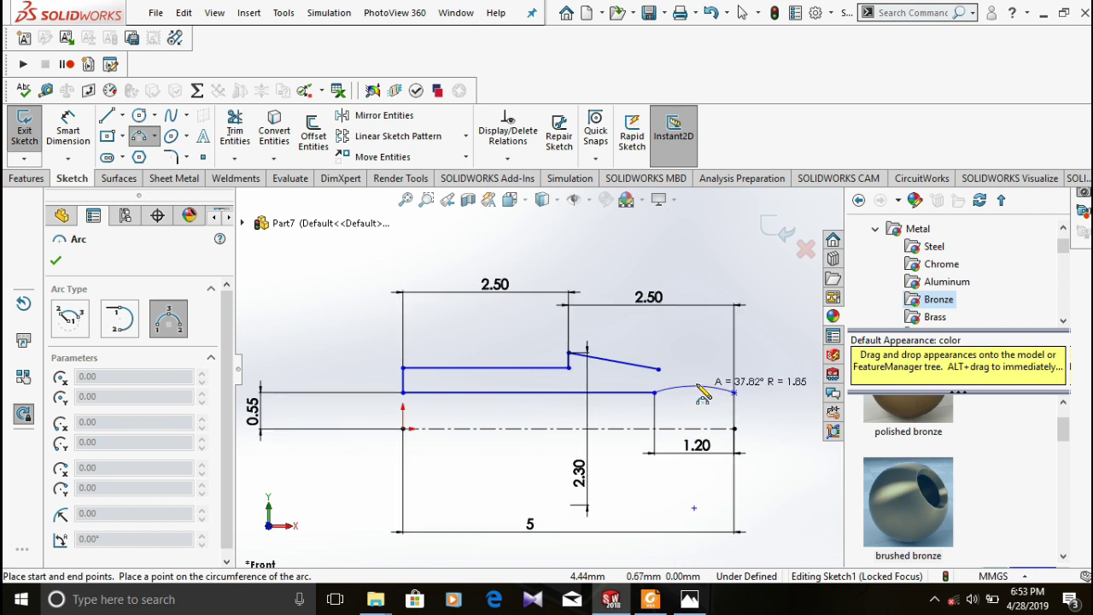
click(699, 386)
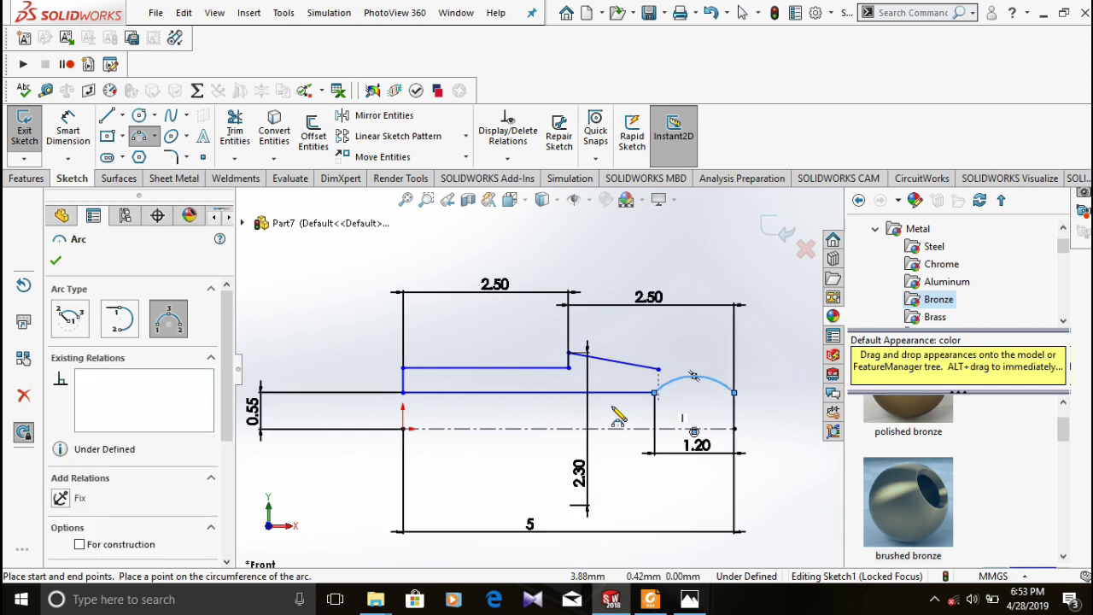
Step: Dimension the arc's radius as 0.60 mm
click(69, 130)
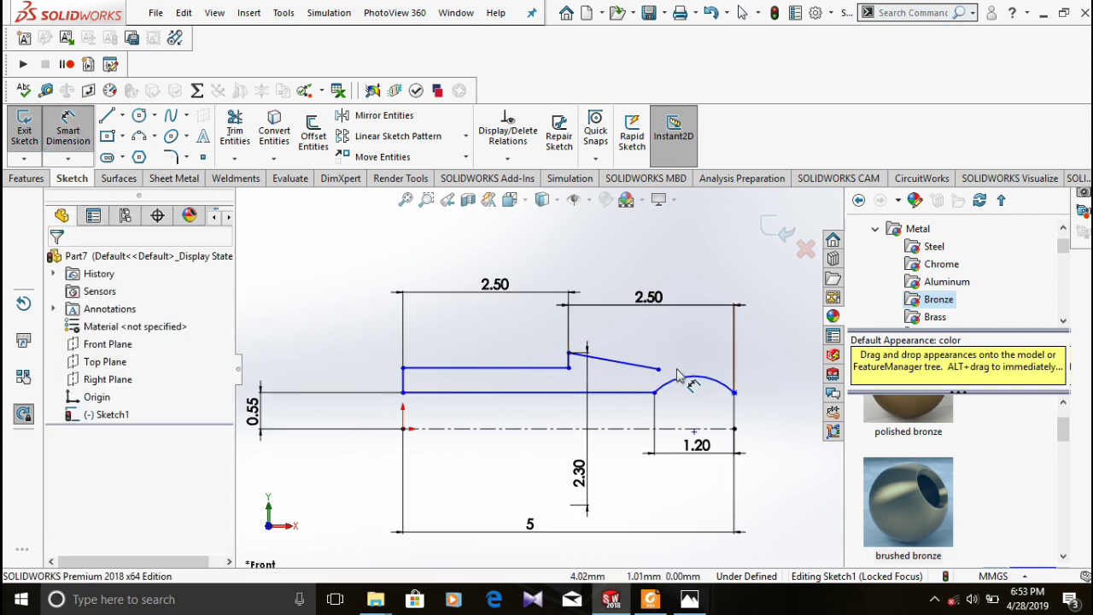
click(720, 386)
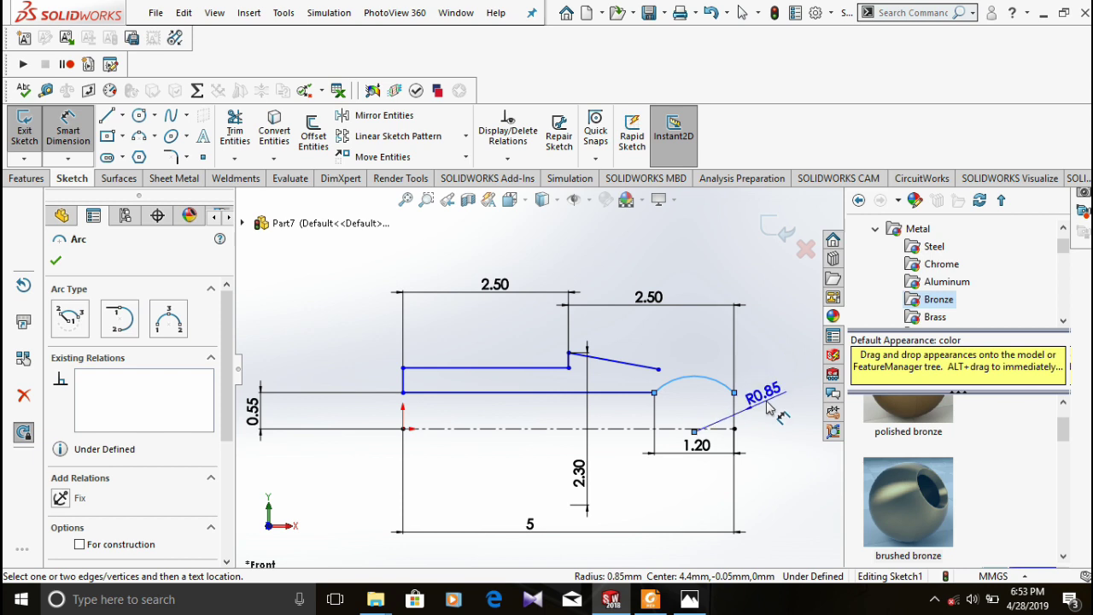
click(767, 408)
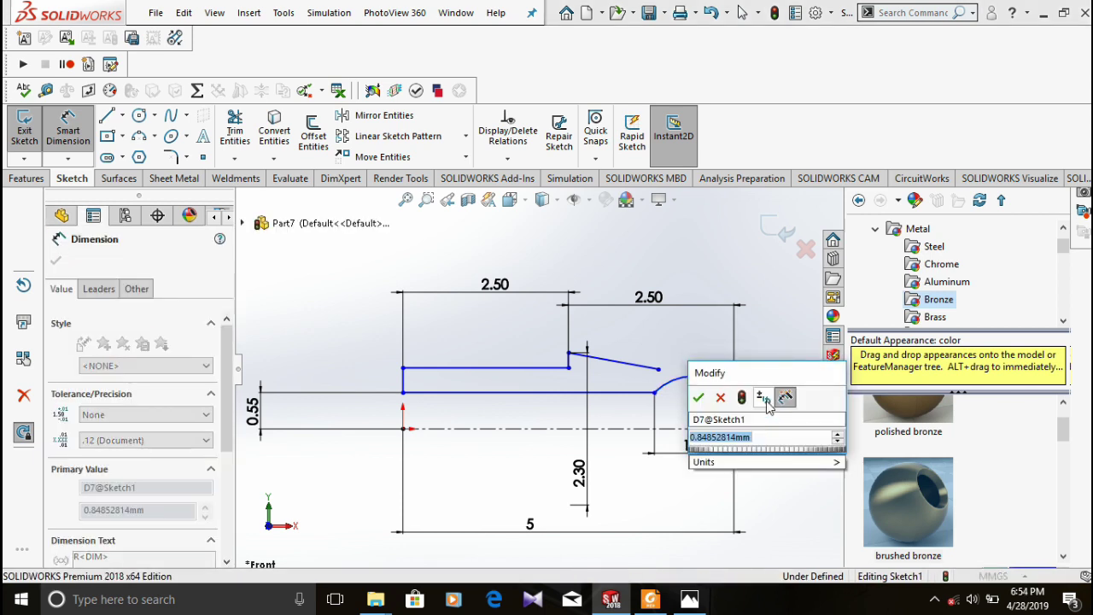
text(0.60)
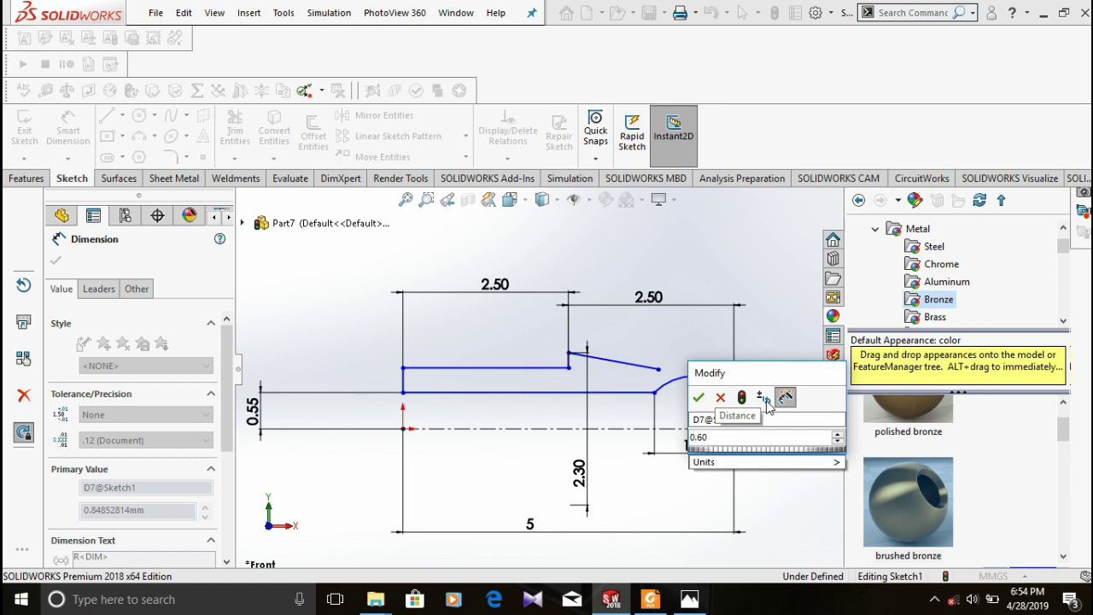
key(Return)
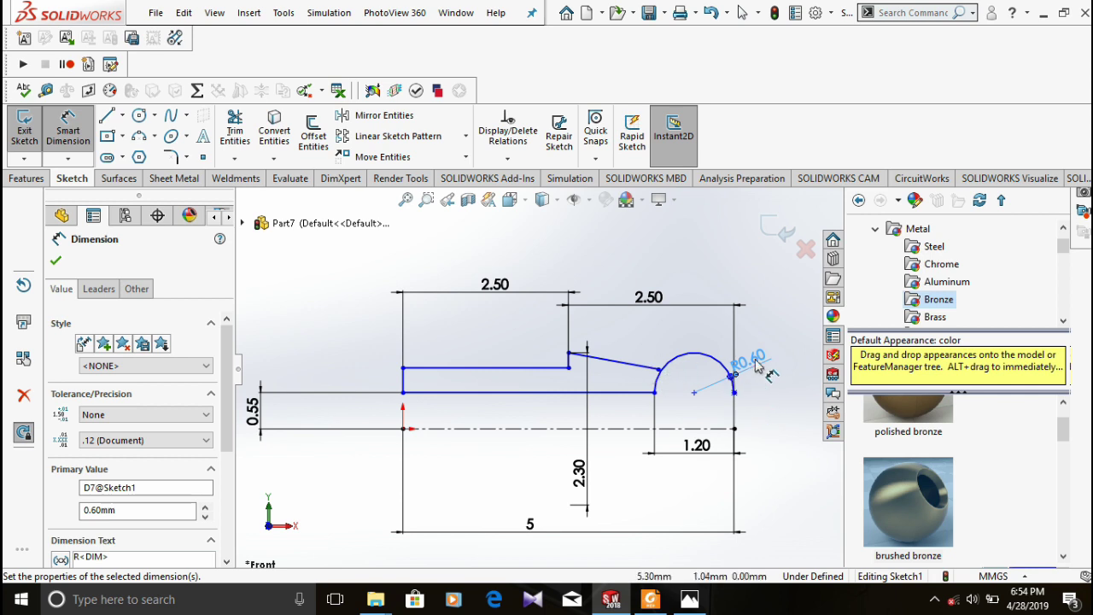
Step: Try to set the arc's radius to 0.60/2 mm and undo the last two radius changes
click(755, 359)
text(0.60/2)
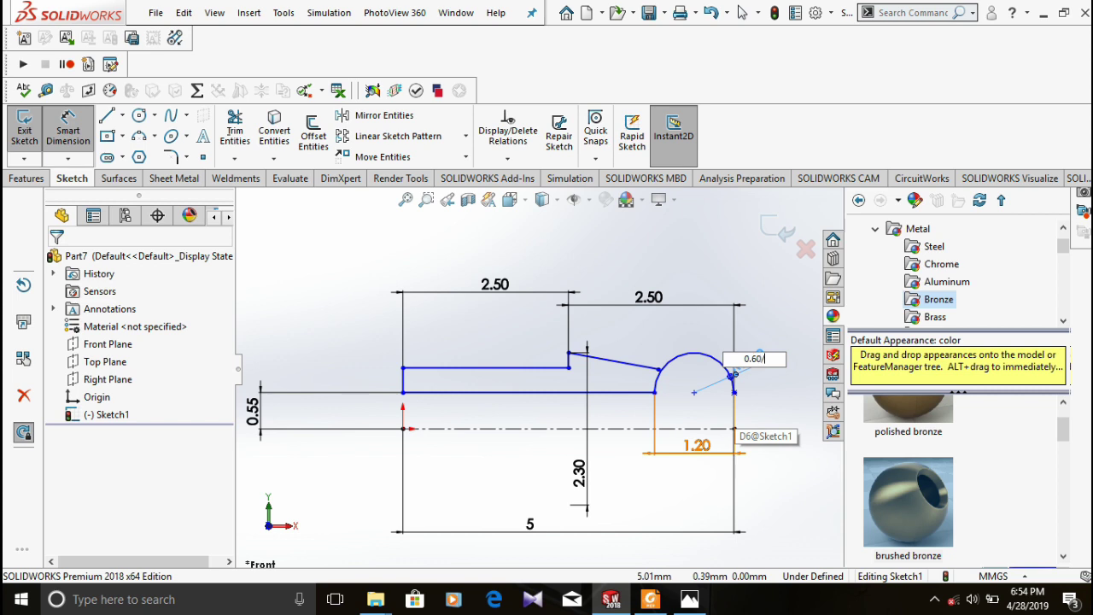
key(Return)
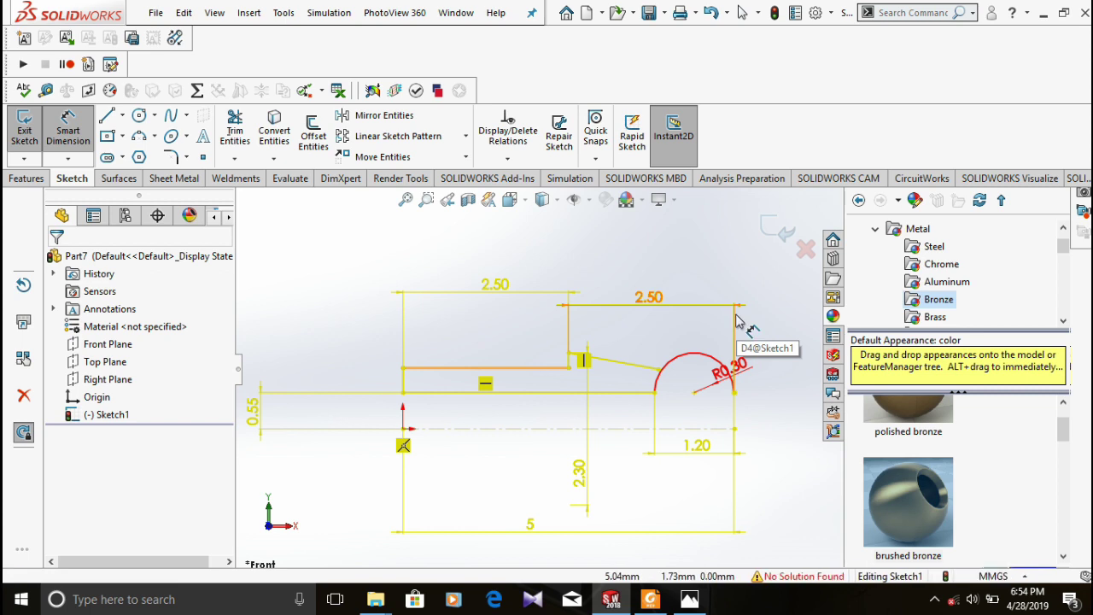
key(ctrl+z)
key(ctrl+z)
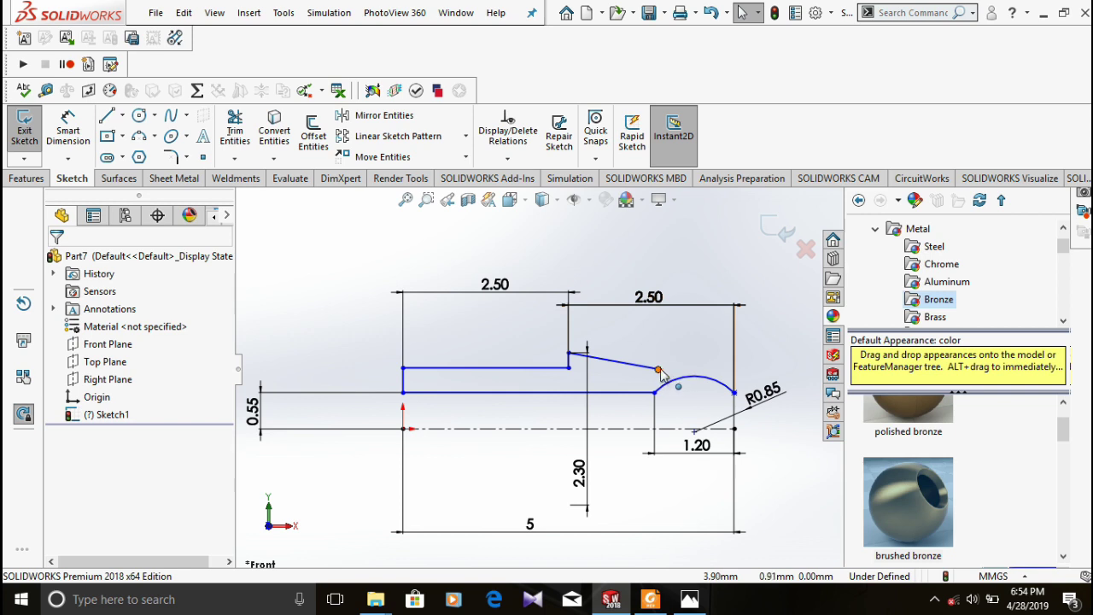
Step: Move the sloped upper line's right endpoint horizontally so it sits above the peak of the arc
drag(658, 369, 693, 368)
click(755, 372)
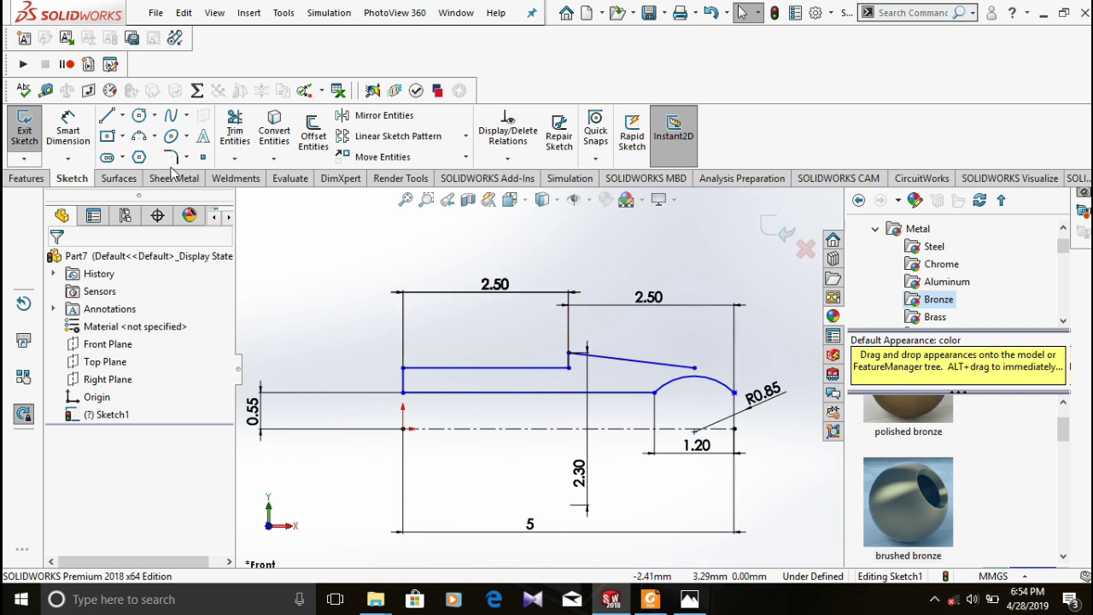
Step: Try to draw a tangent arc from the sloped line's right endpoint to the lower arc's right endpoint
click(155, 138)
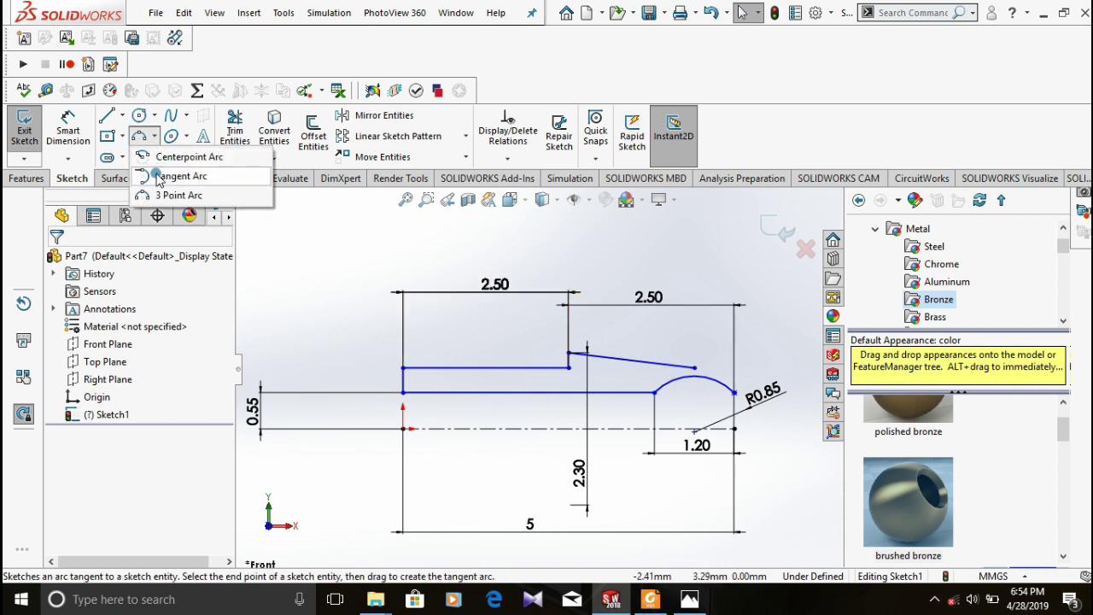
click(179, 136)
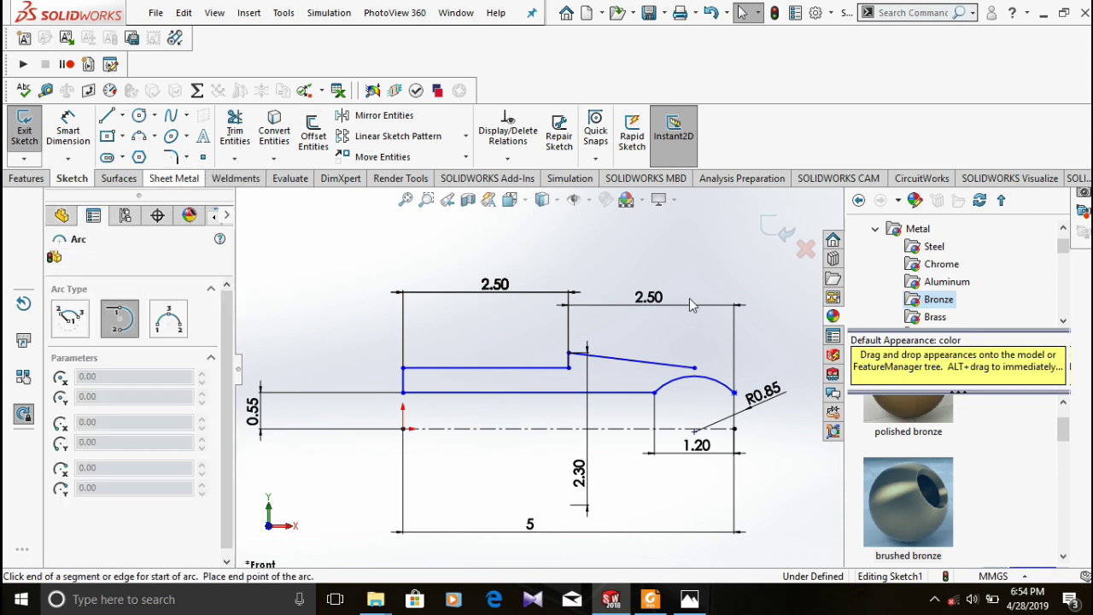
click(694, 368)
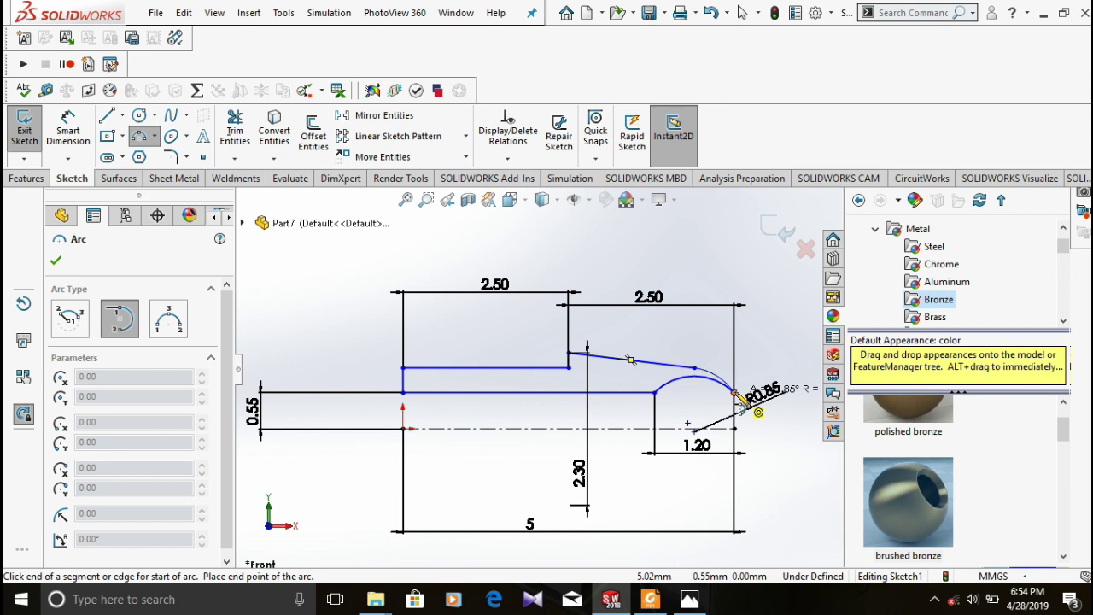
click(735, 394)
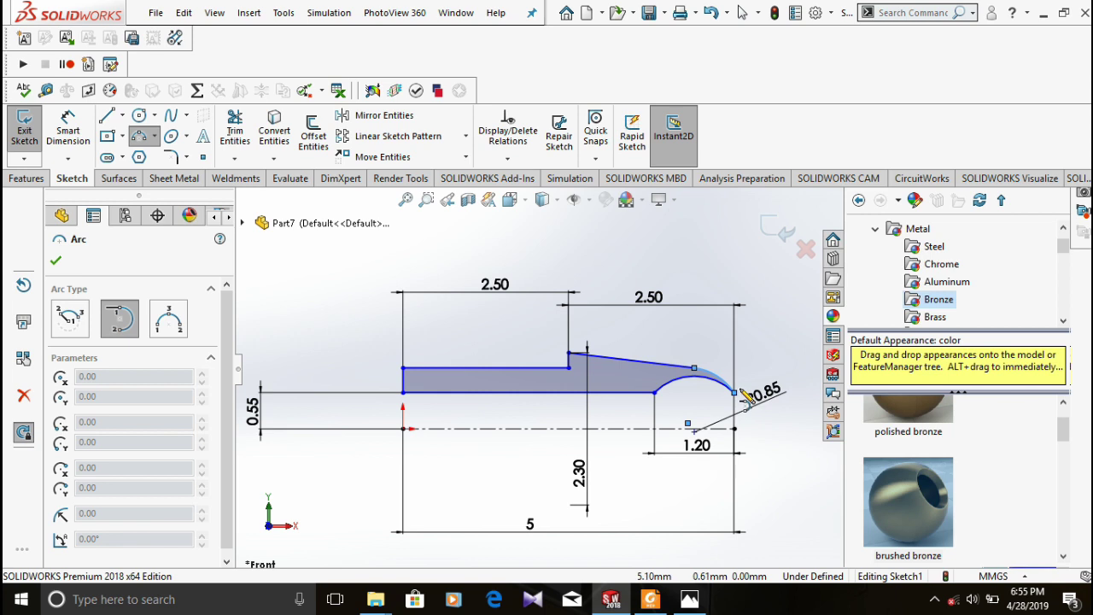
key(Escape)
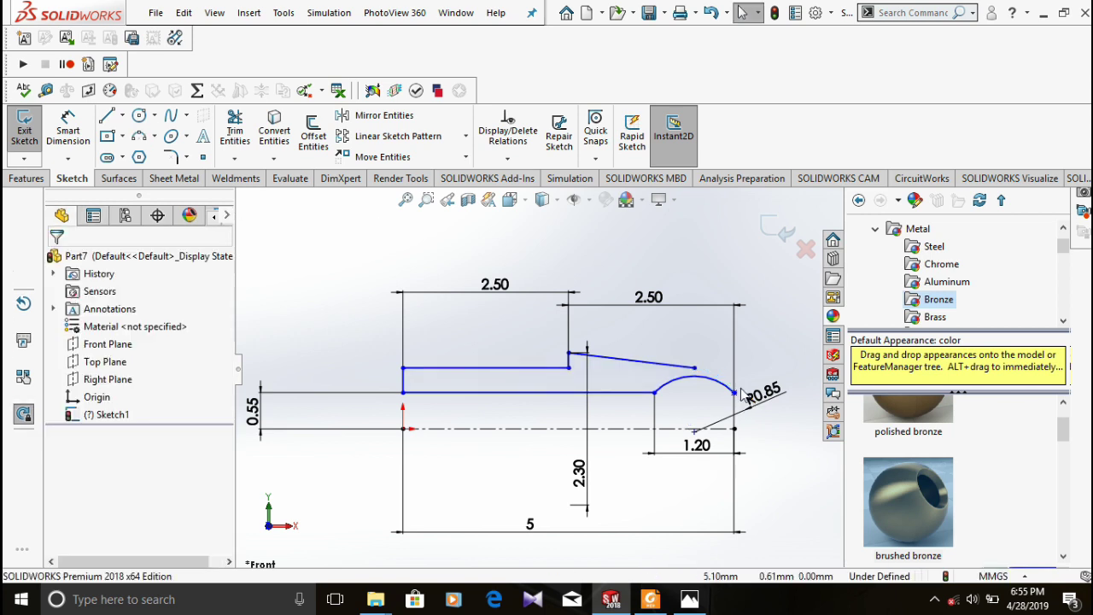
Step: Draw a vertical line about 0.05 mm long upward from the lower arc's right endpoint
click(122, 115)
click(131, 136)
scroll(782, 393, down, 4)
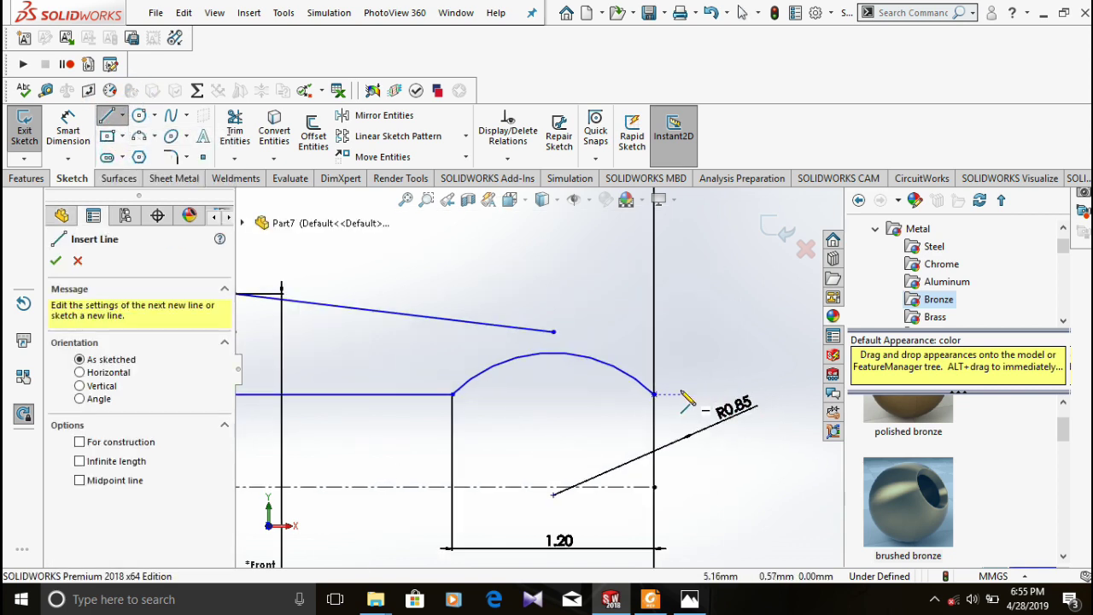
scroll(690, 398, down, 3)
click(620, 393)
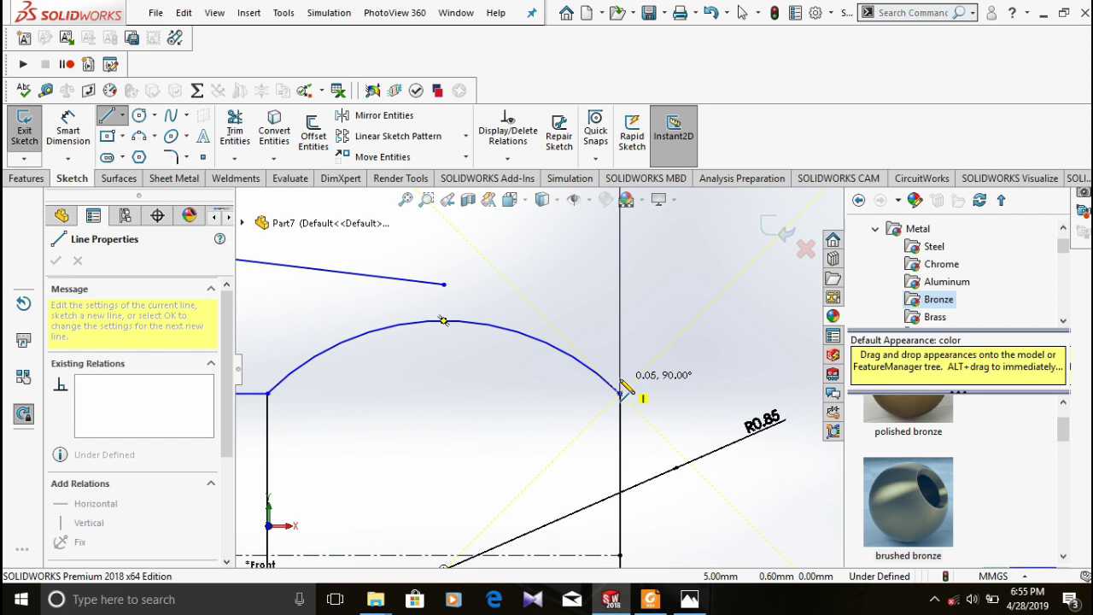
click(621, 380)
key(Escape)
key(Escape)
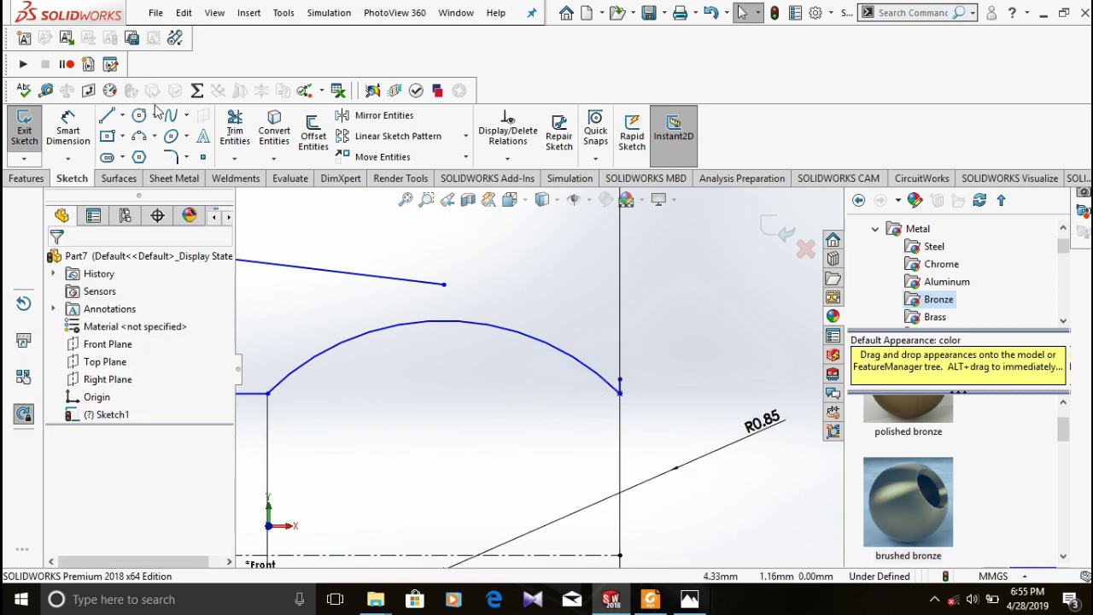
Step: Draw a Tangent Arc from the sloped line's right endpoint to the upper end of the short vertical line
click(155, 136)
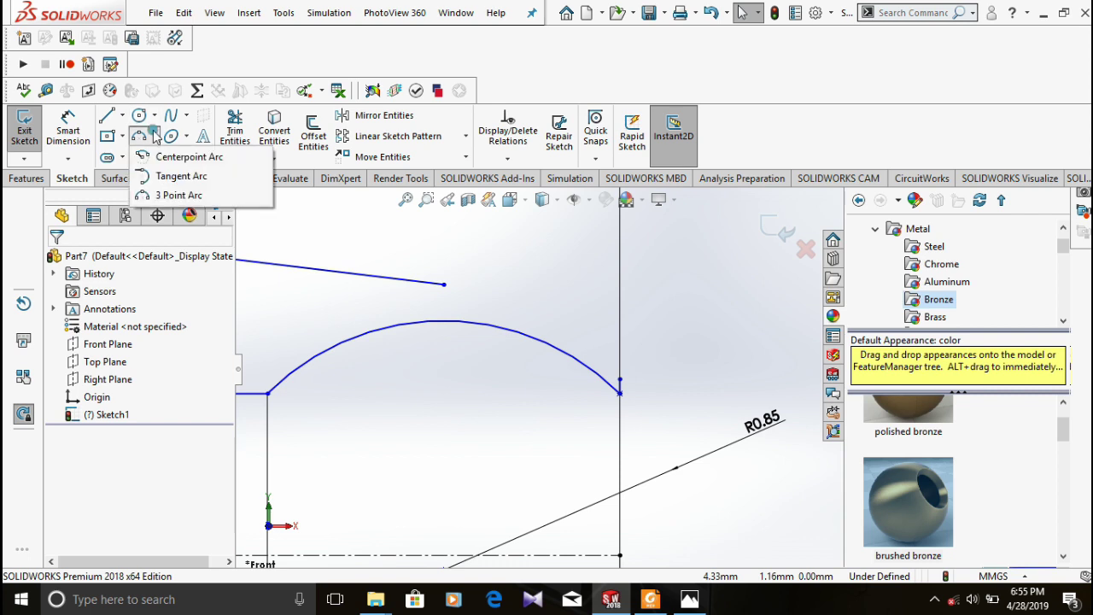
click(166, 176)
click(443, 284)
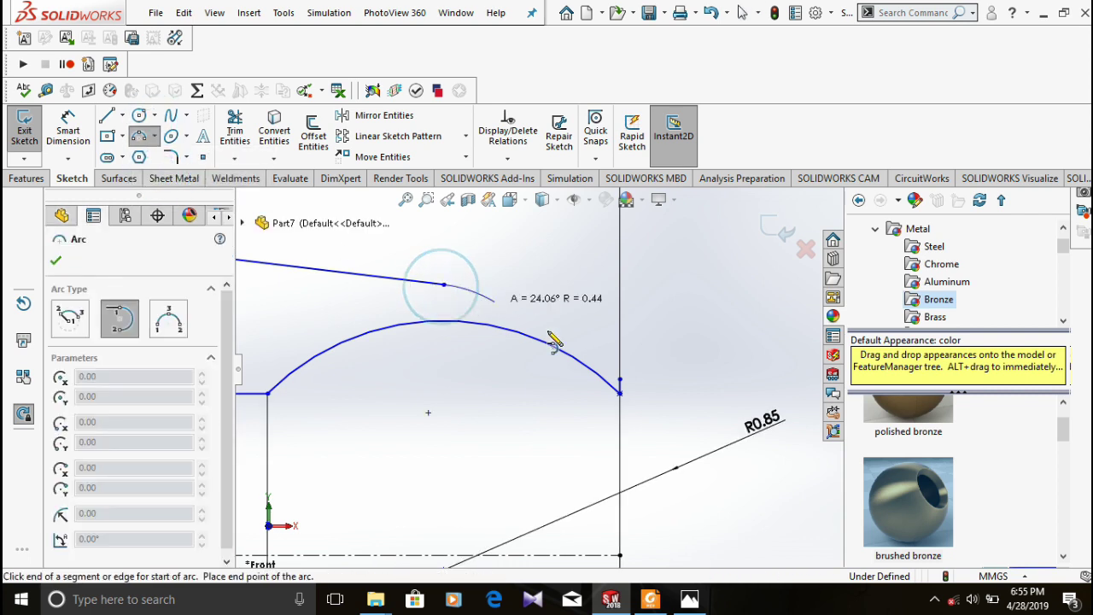
click(620, 378)
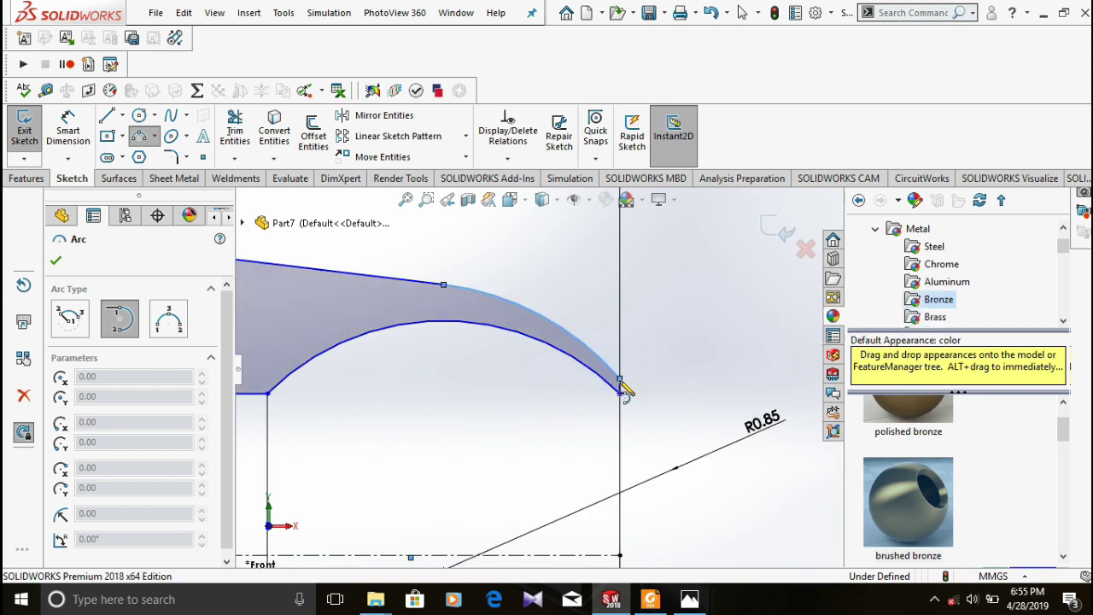
key(Escape)
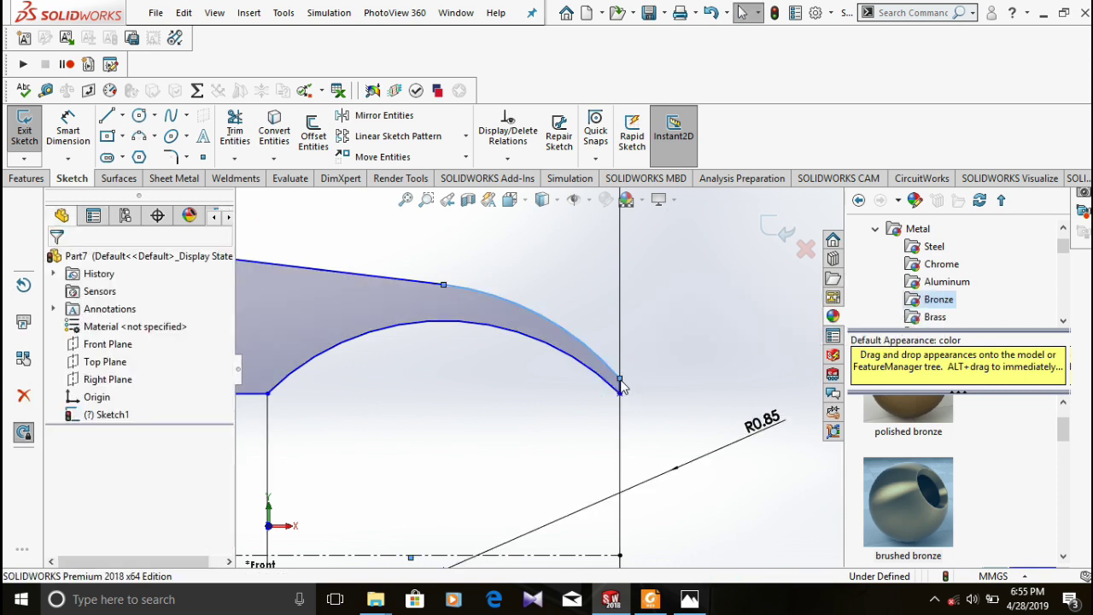
scroll(543, 409, up, 3)
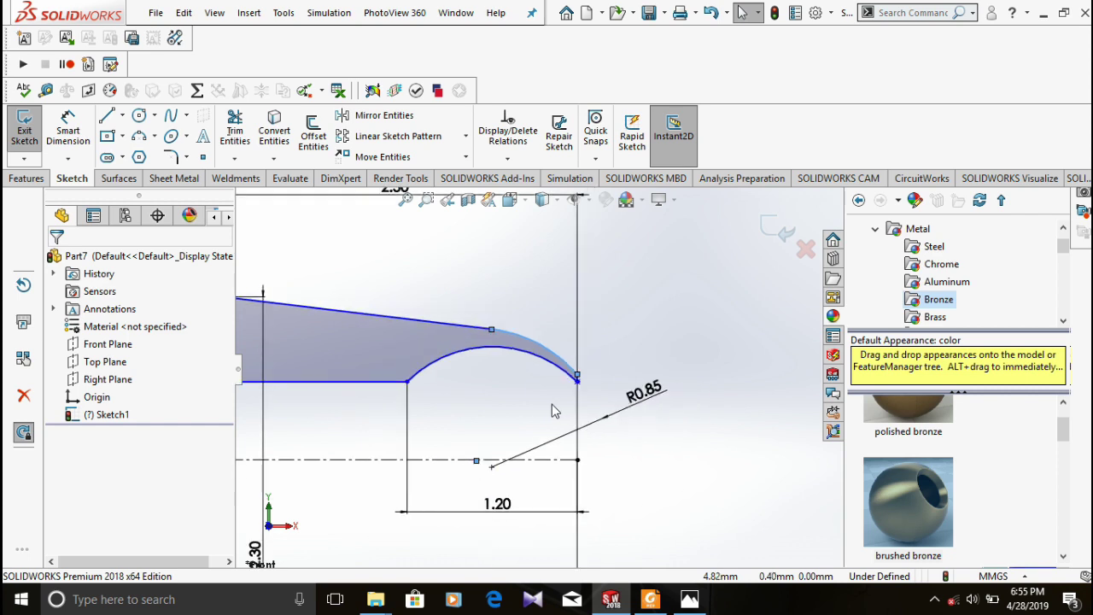
scroll(552, 411, up, 5)
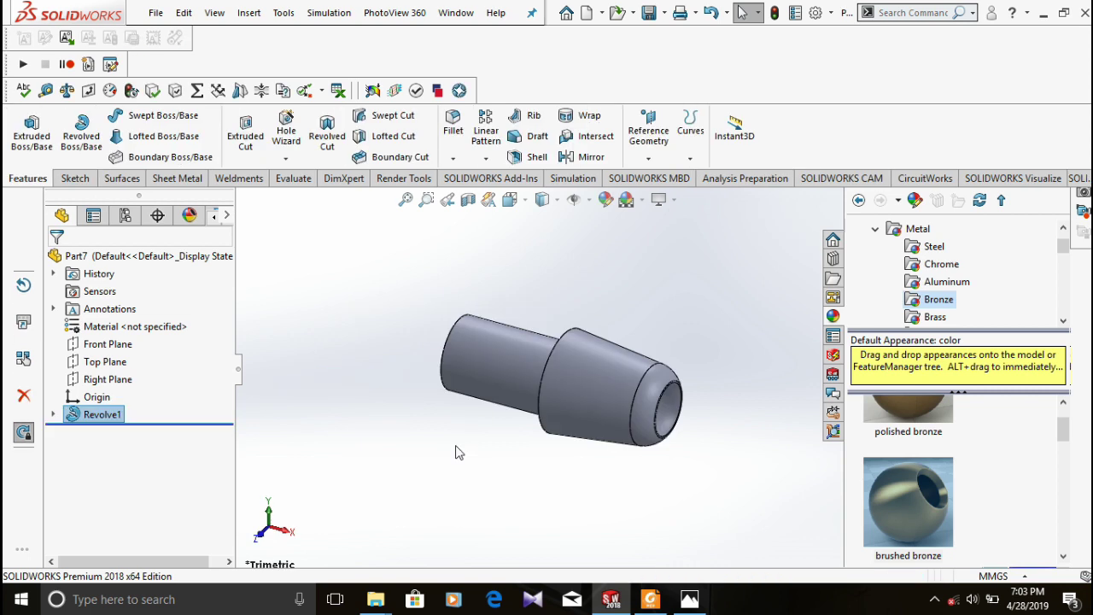
Step: Save the revolved part as PA4 in the BIGPEN folder and create a new part document
key(ctrl+s)
text(PA)
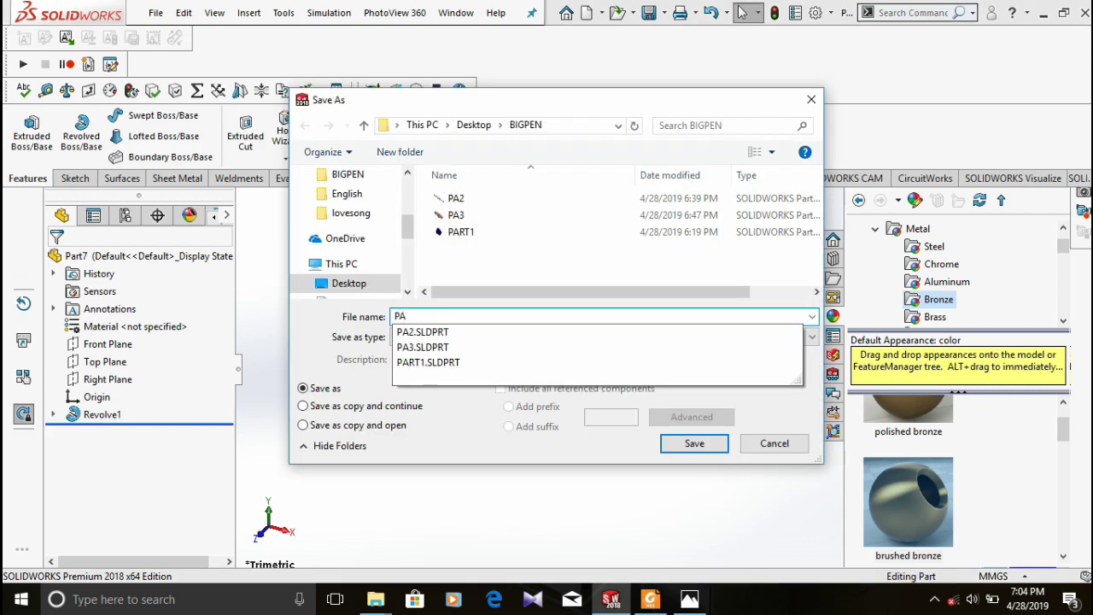
text(4)
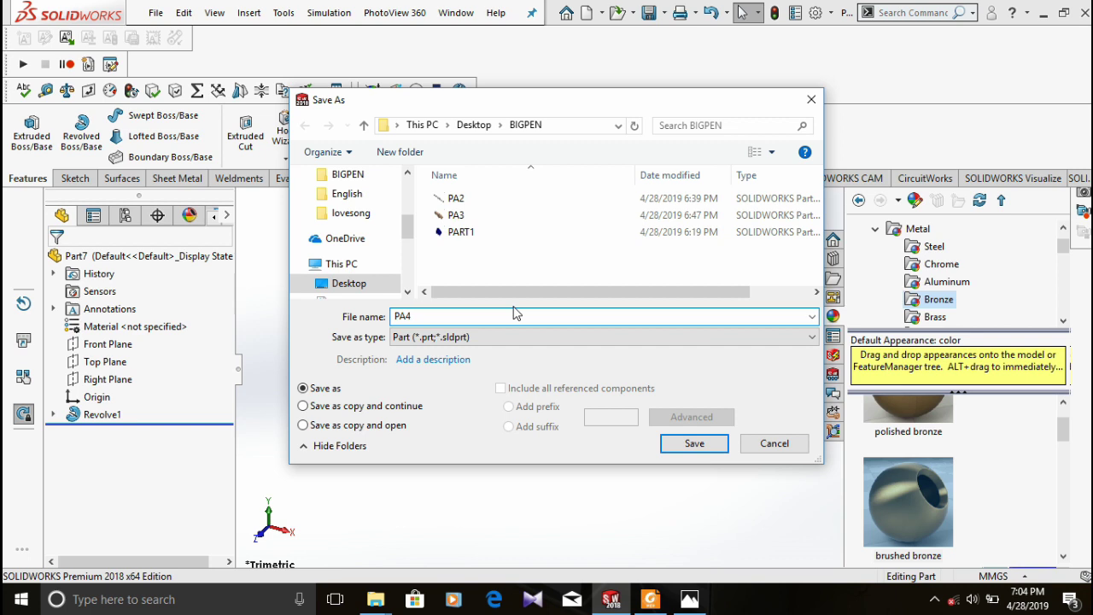
key(Return)
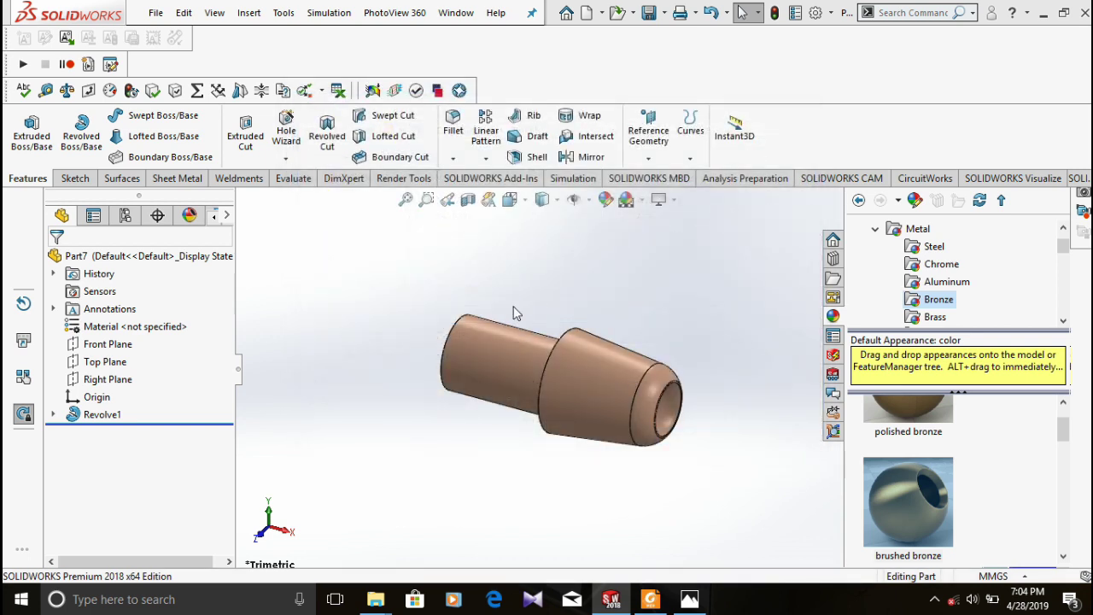
key(ctrl+n)
key(Return)
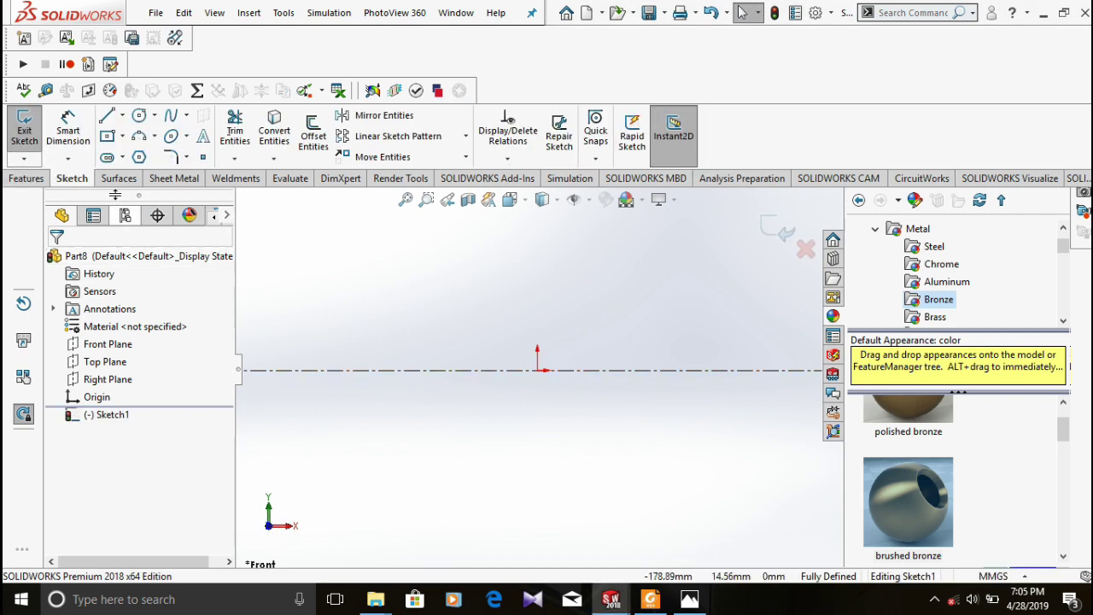
click(147, 140)
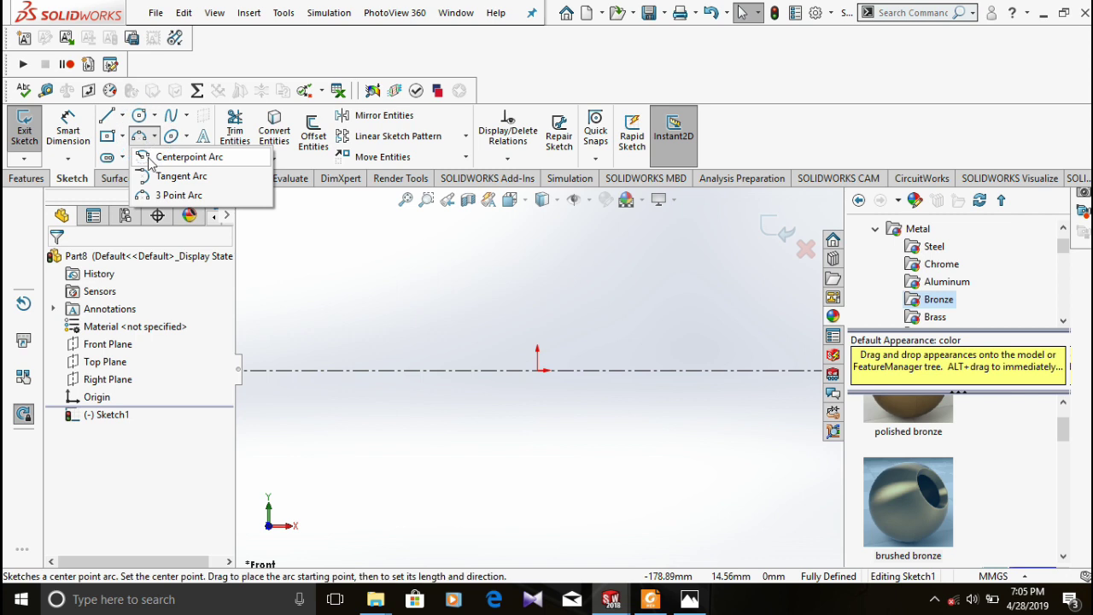
click(149, 196)
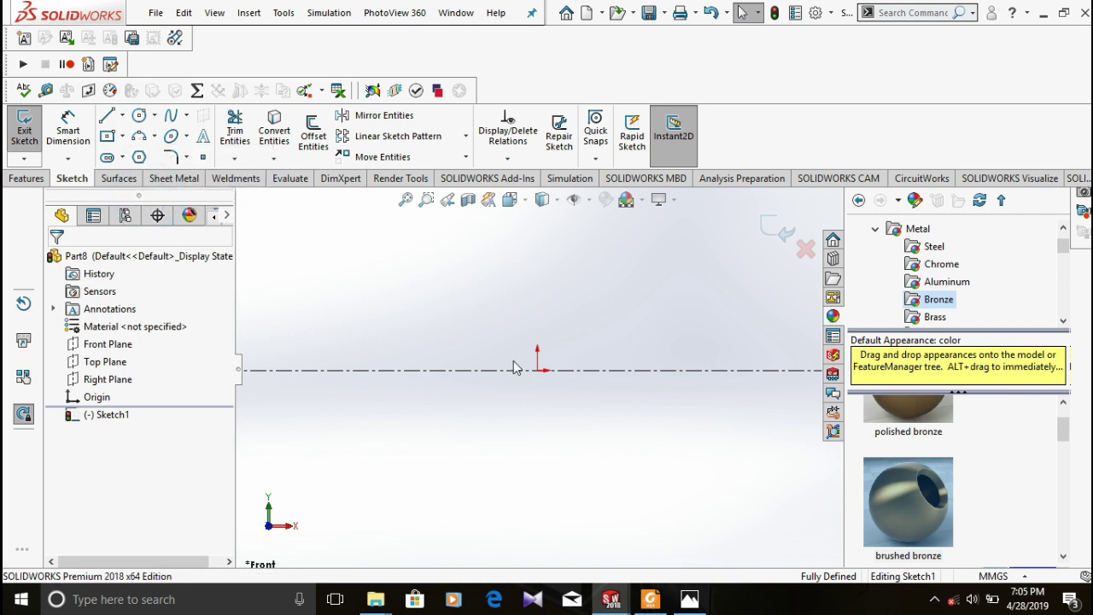
click(538, 371)
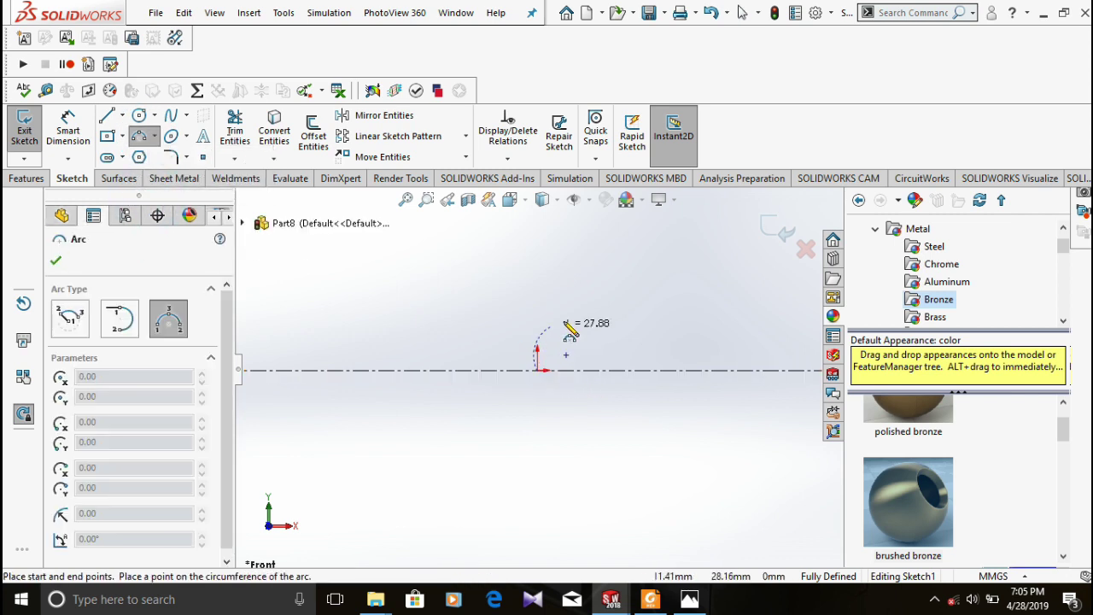
click(752, 371)
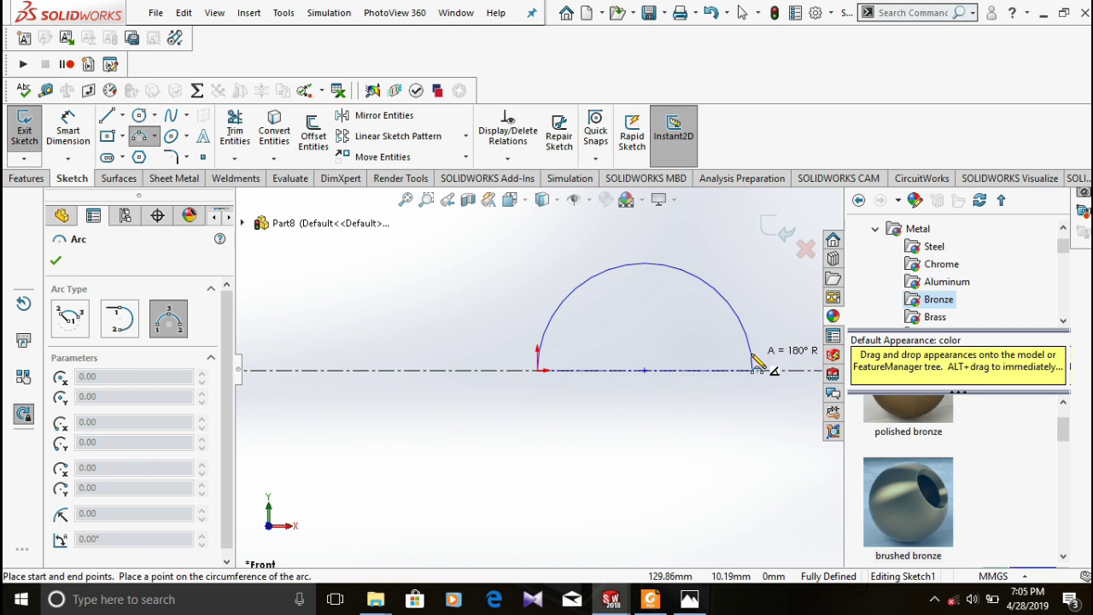
key(Escape)
click(67, 130)
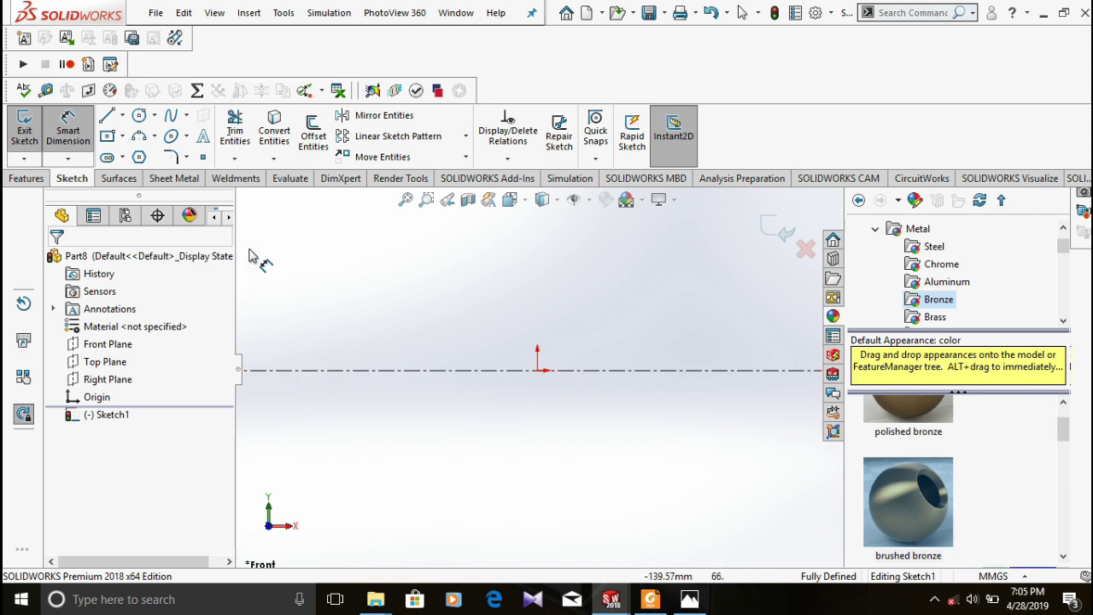
Step: Draw an upward 3 Point Arc as a semicircle from the origin along the horizontal centerline, with a radius of about 72 mm
click(155, 137)
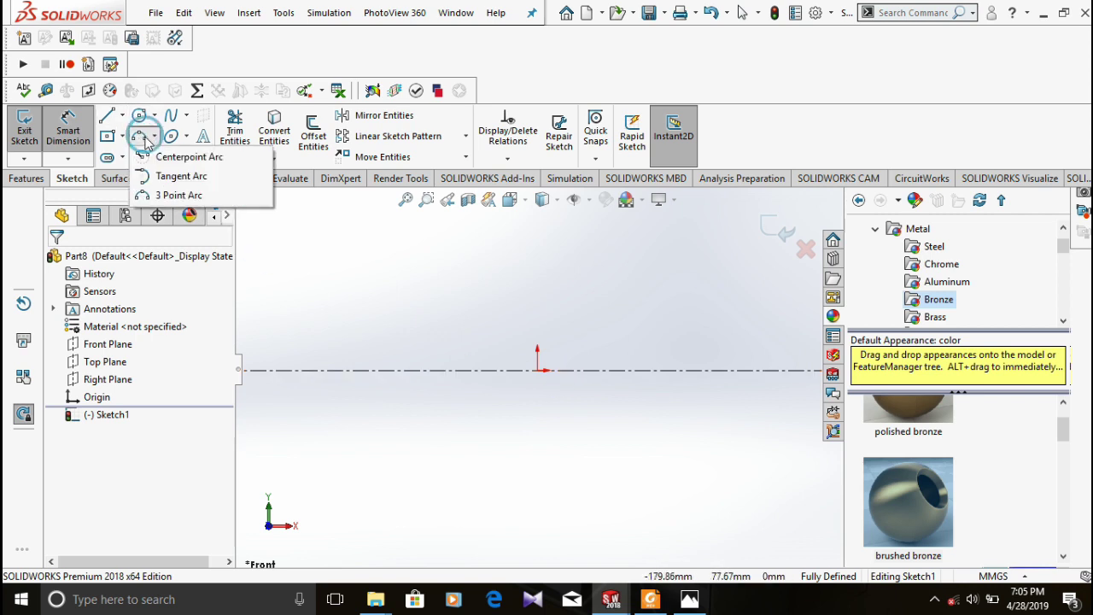
click(154, 195)
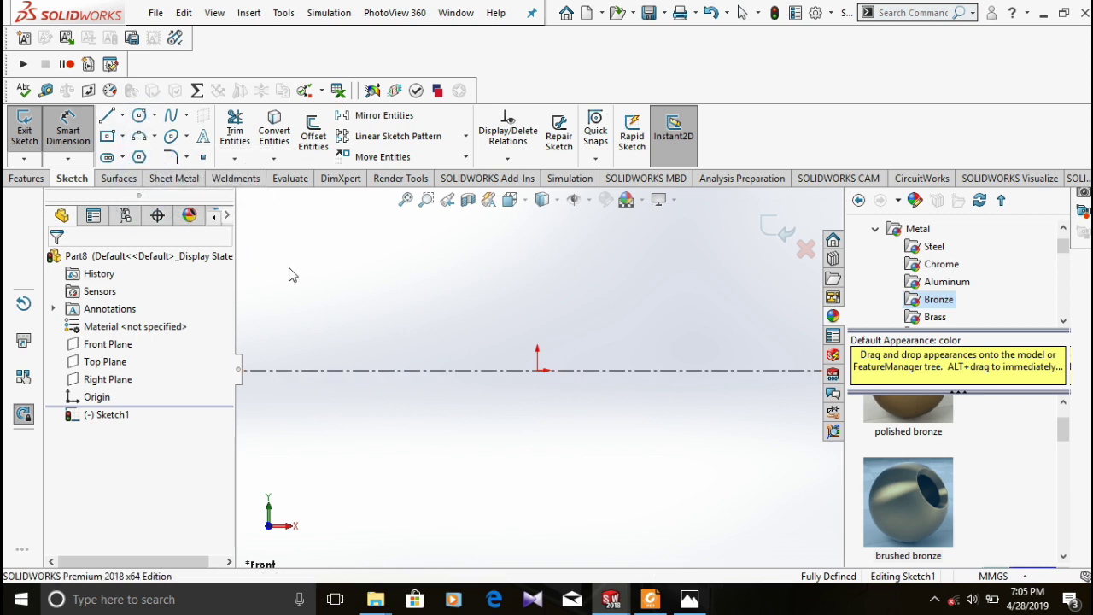
click(537, 370)
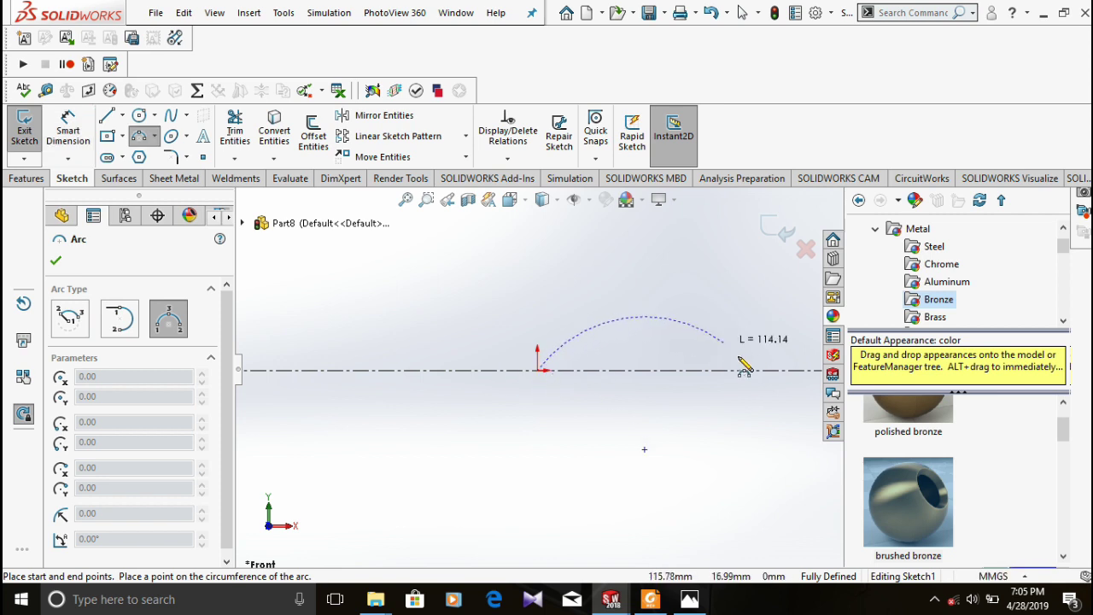
click(774, 371)
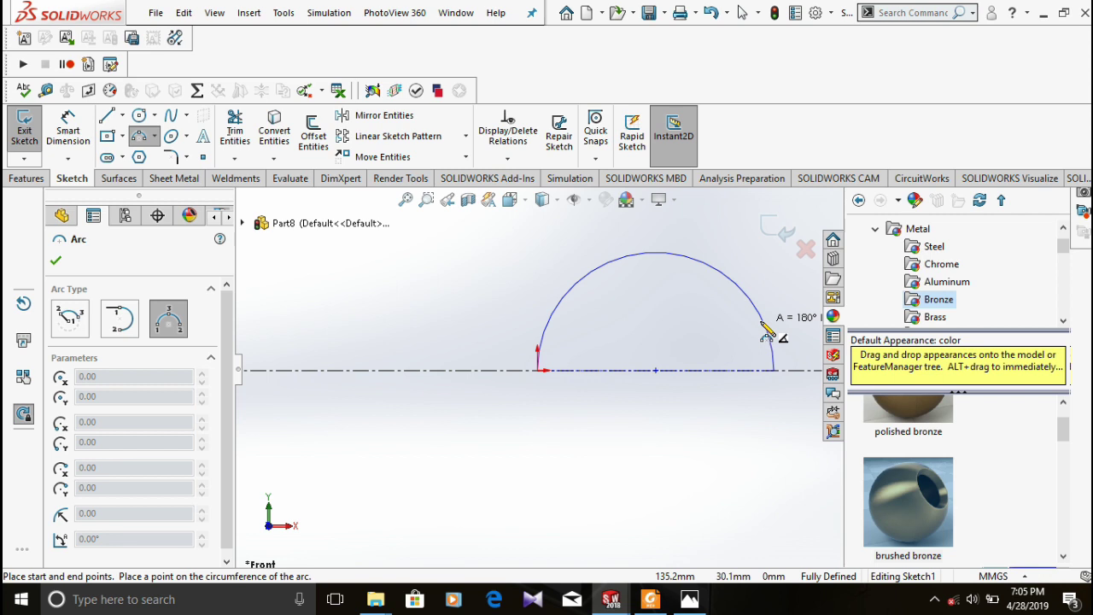
click(763, 324)
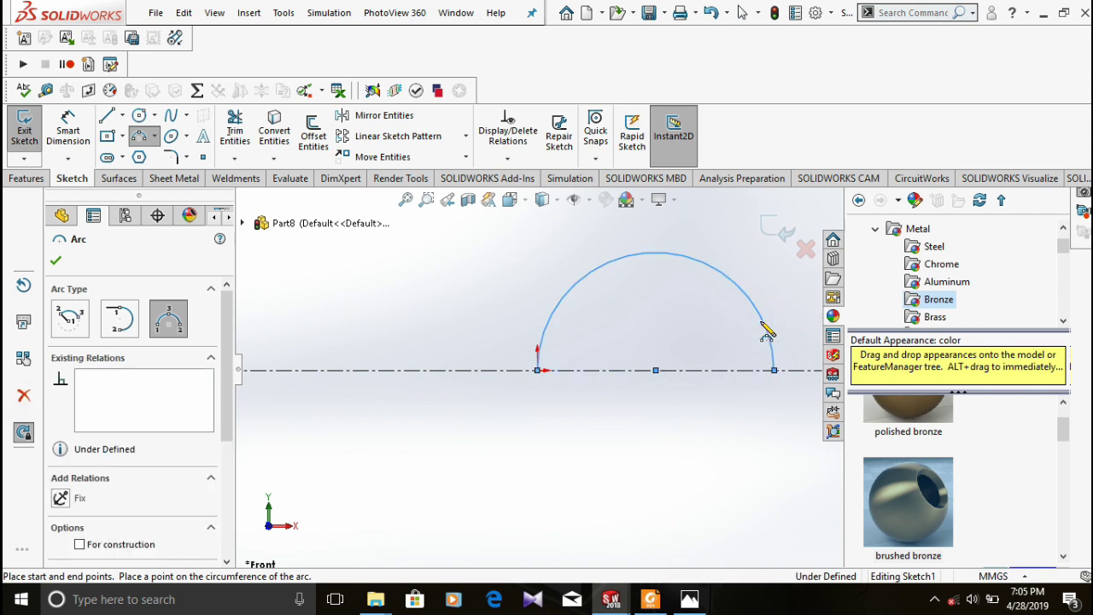
key(Escape)
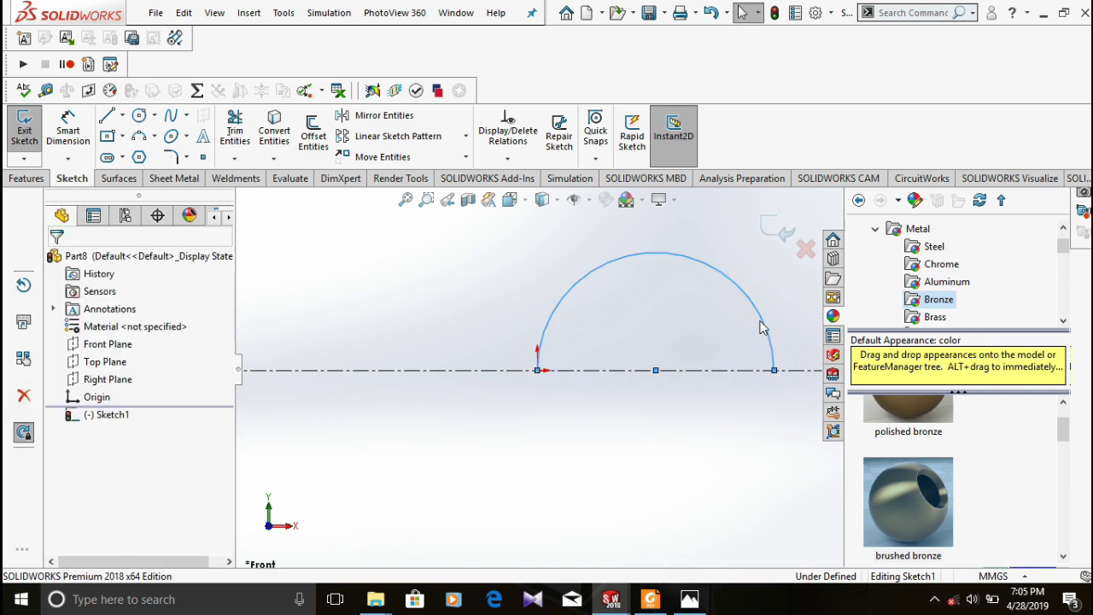
Step: Dimension the semicircle's radius to 0.6 mm and compare the sketch with the reference page in bigpen.pdf
click(69, 130)
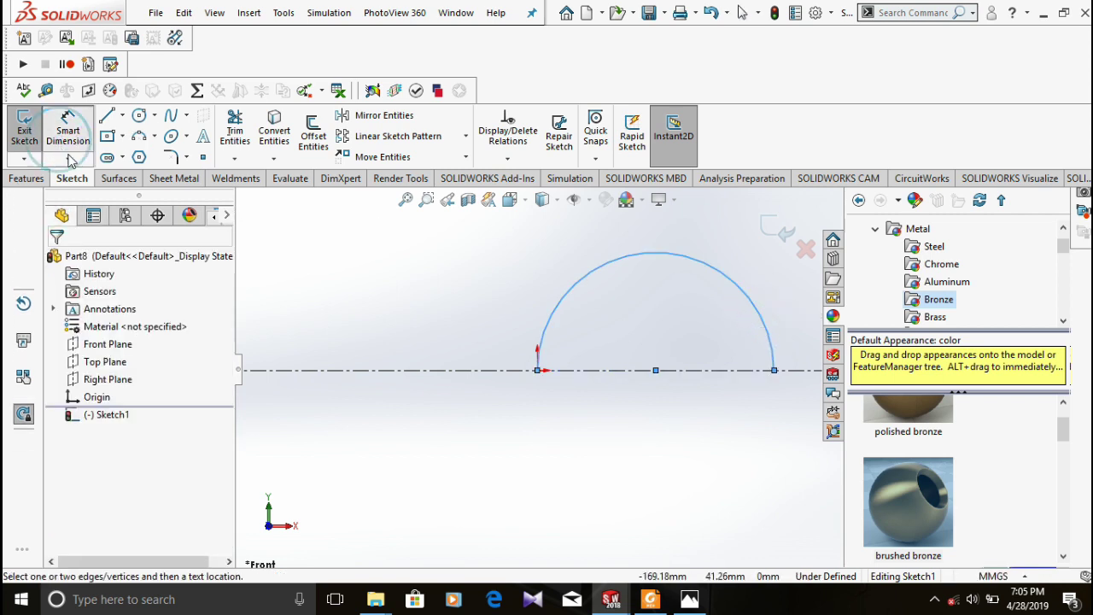
click(549, 316)
click(508, 292)
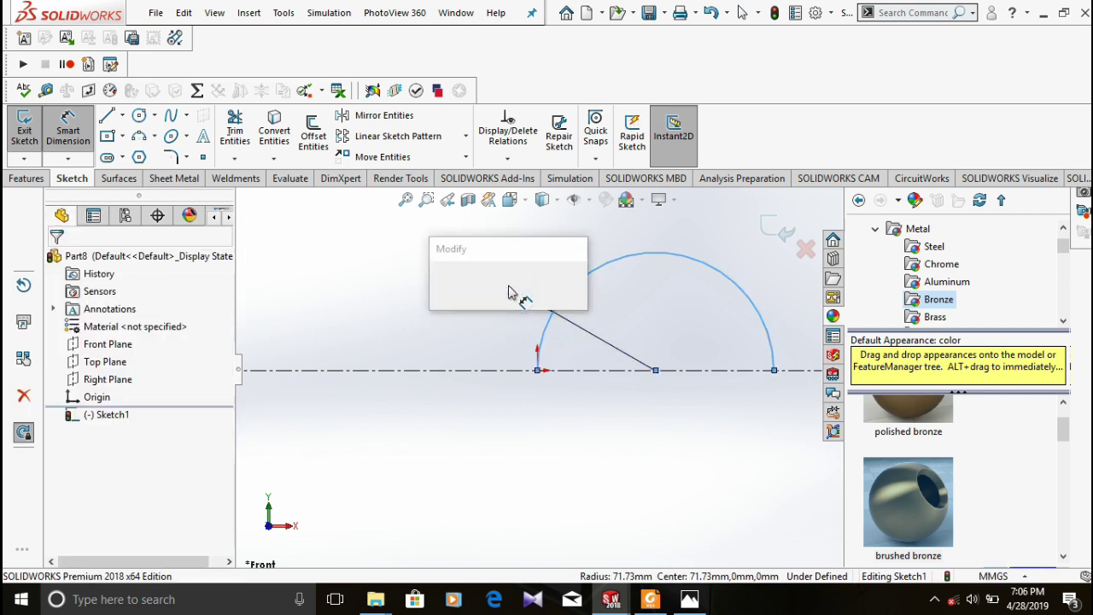
text(0.6)
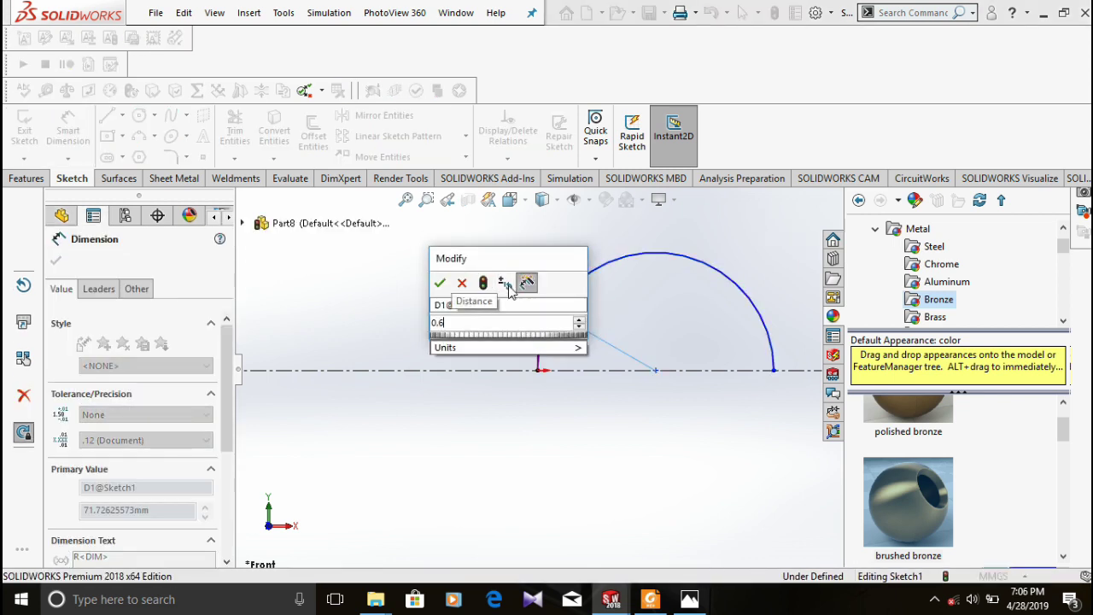
key(Return)
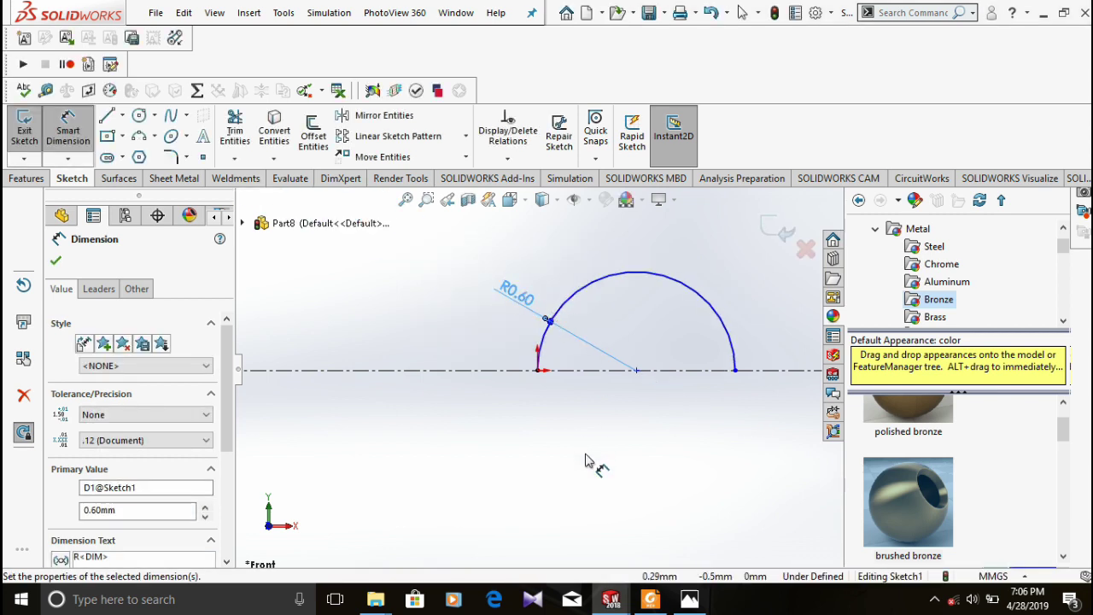
click(589, 459)
click(651, 598)
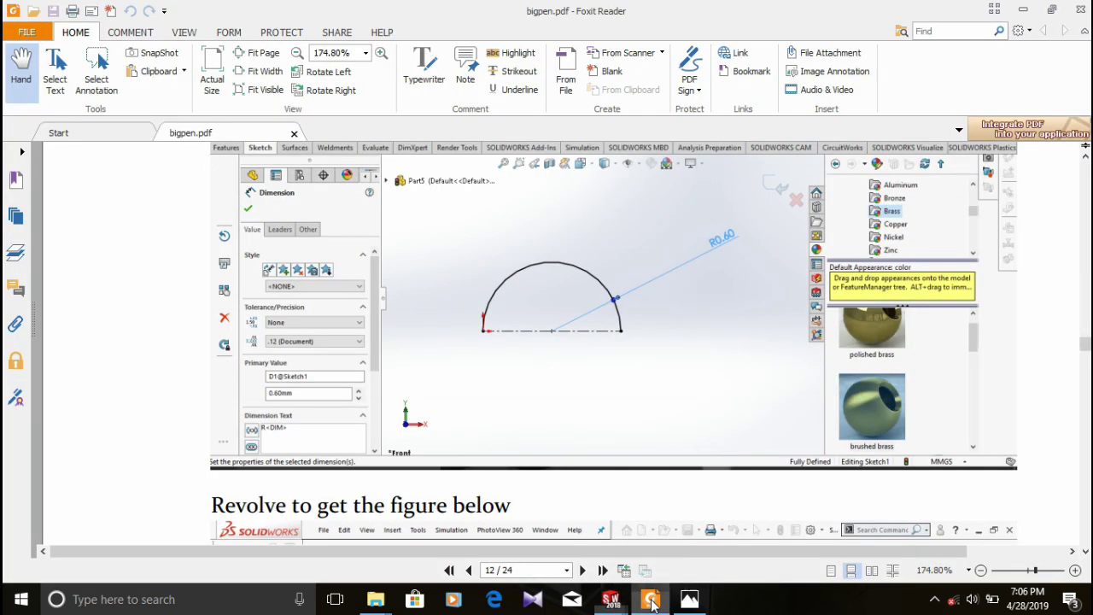
click(650, 599)
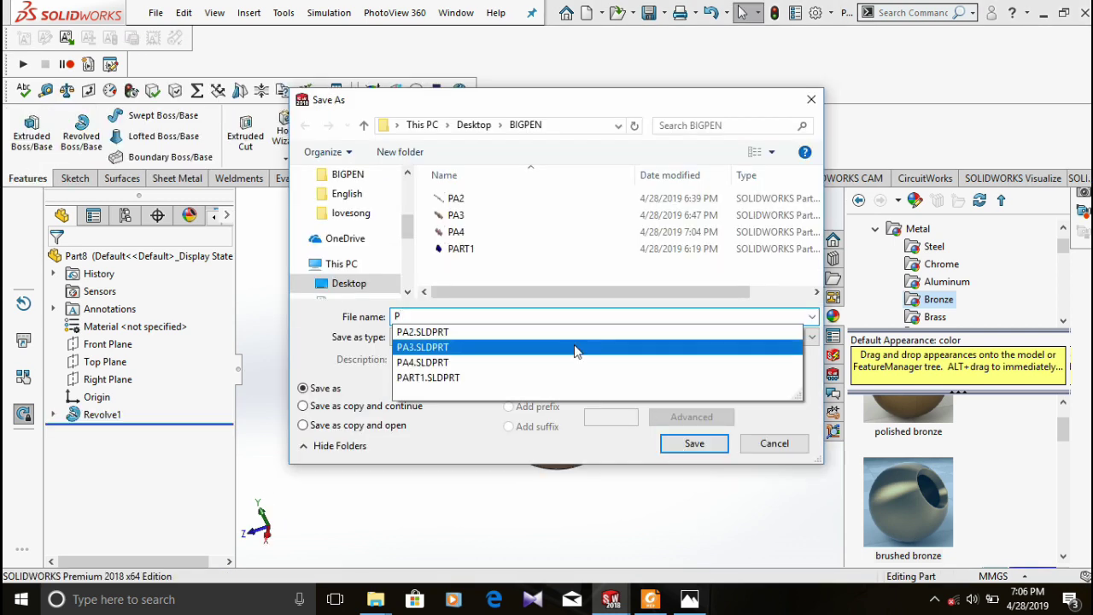
Step: Save the revolved sphere as PA5 in the BIGPEN folder and create a new part document
text(A)
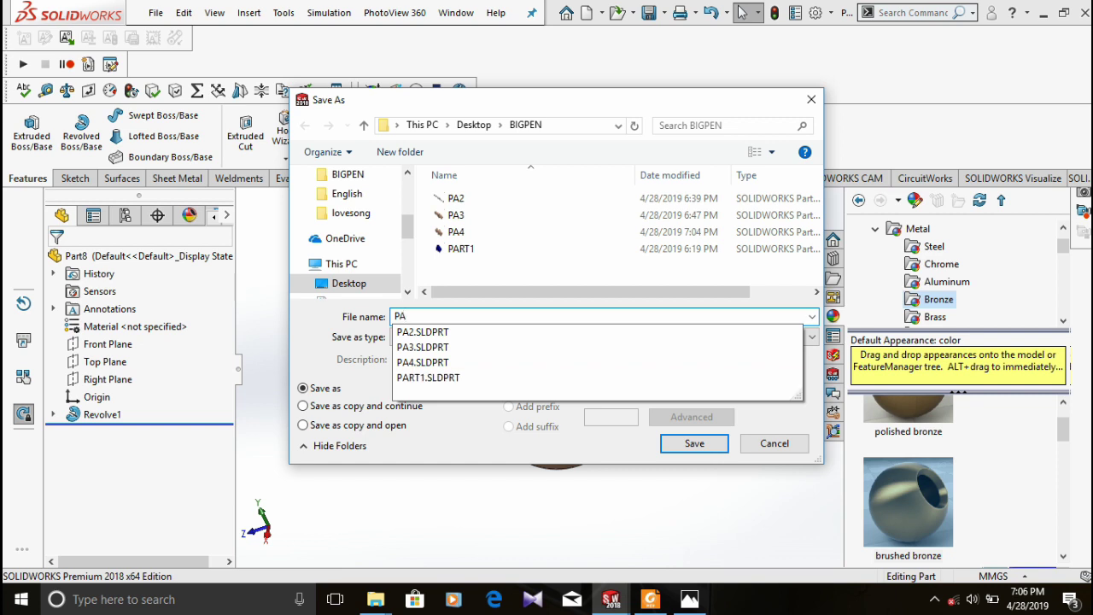
text(5)
click(712, 445)
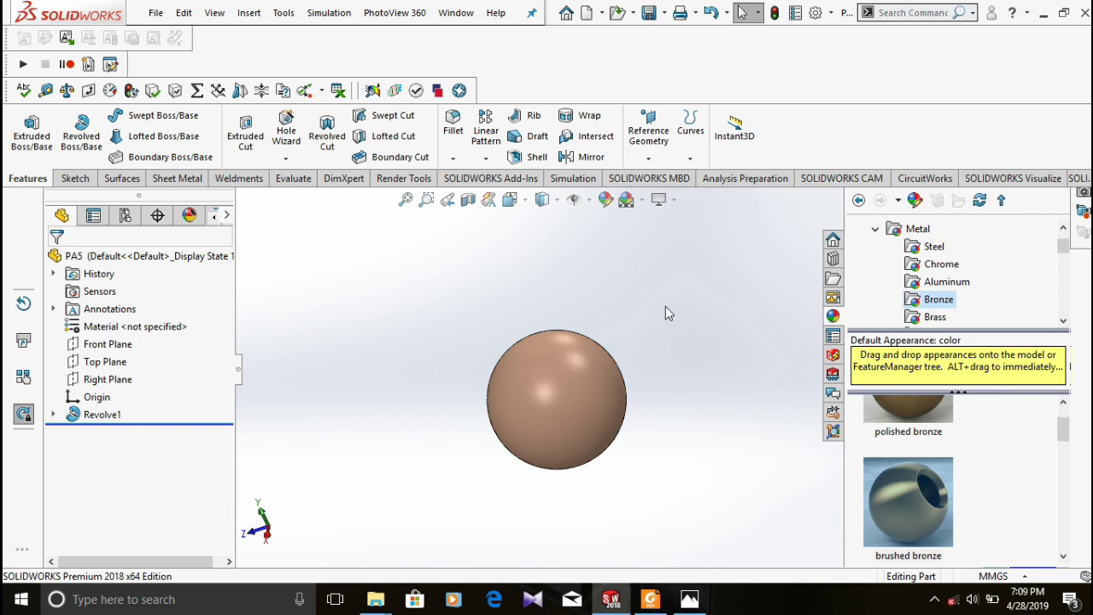
click(602, 13)
click(598, 29)
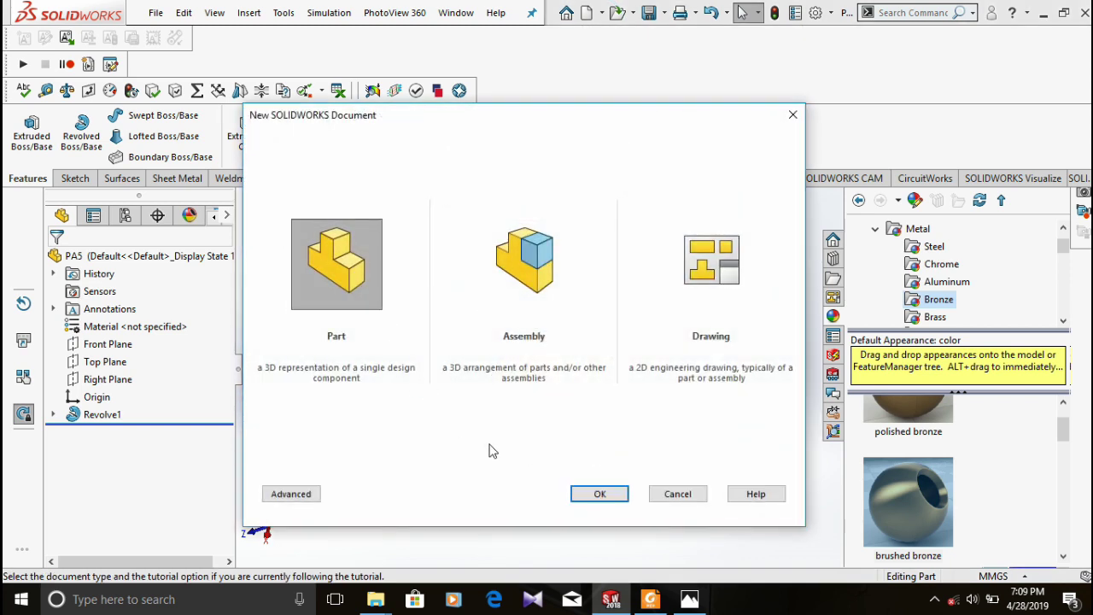
click(600, 494)
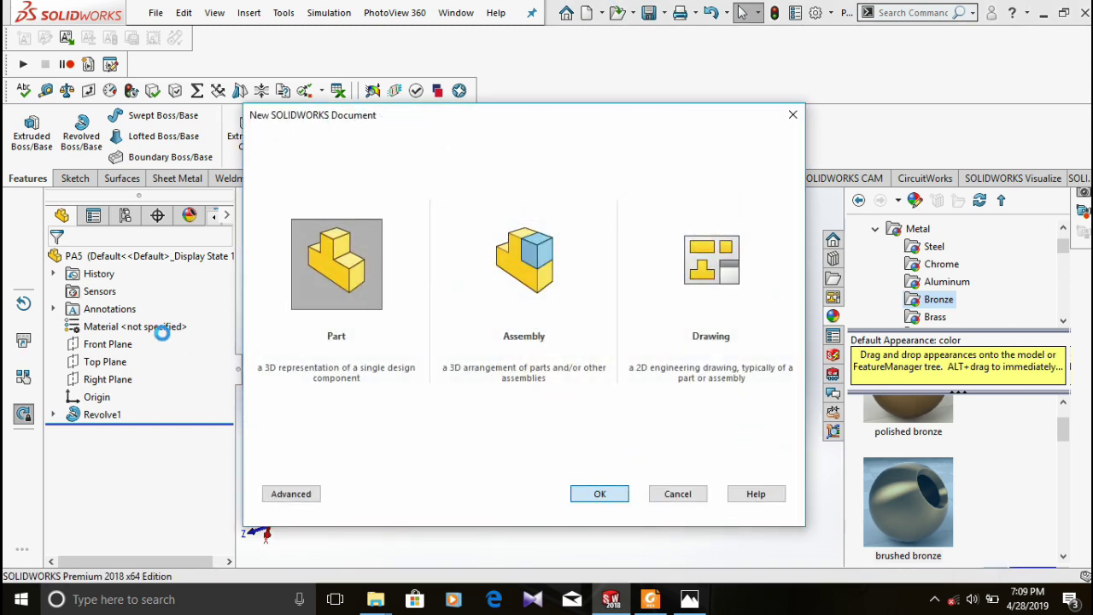
Step: Sketch a circle with a radius of about 51 mm centered on the origin of the Front Plane
click(106, 349)
click(219, 317)
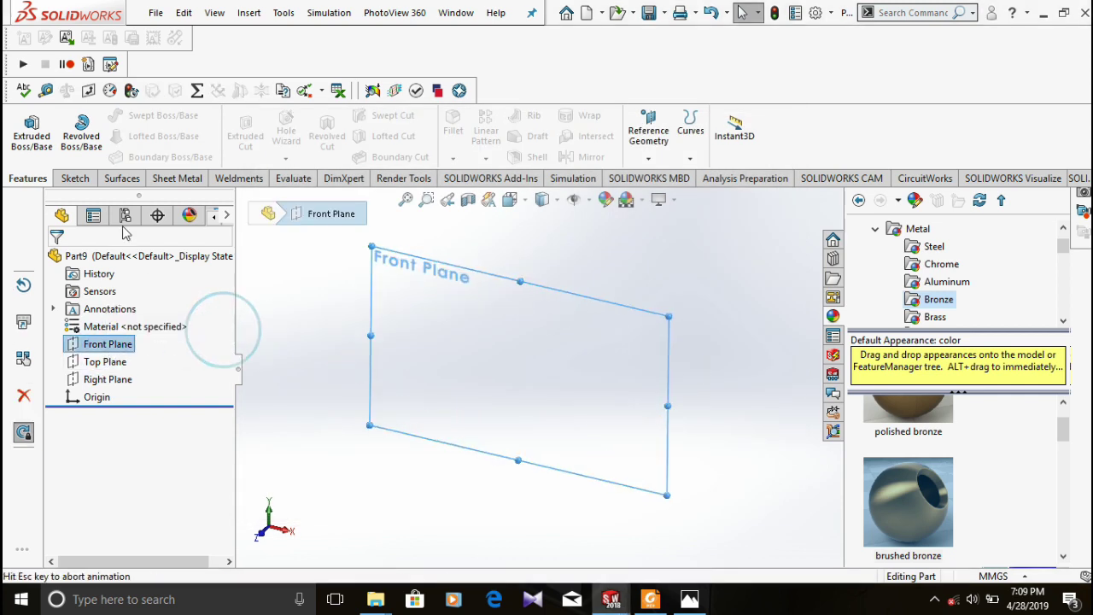
click(72, 178)
click(153, 115)
click(163, 134)
click(538, 370)
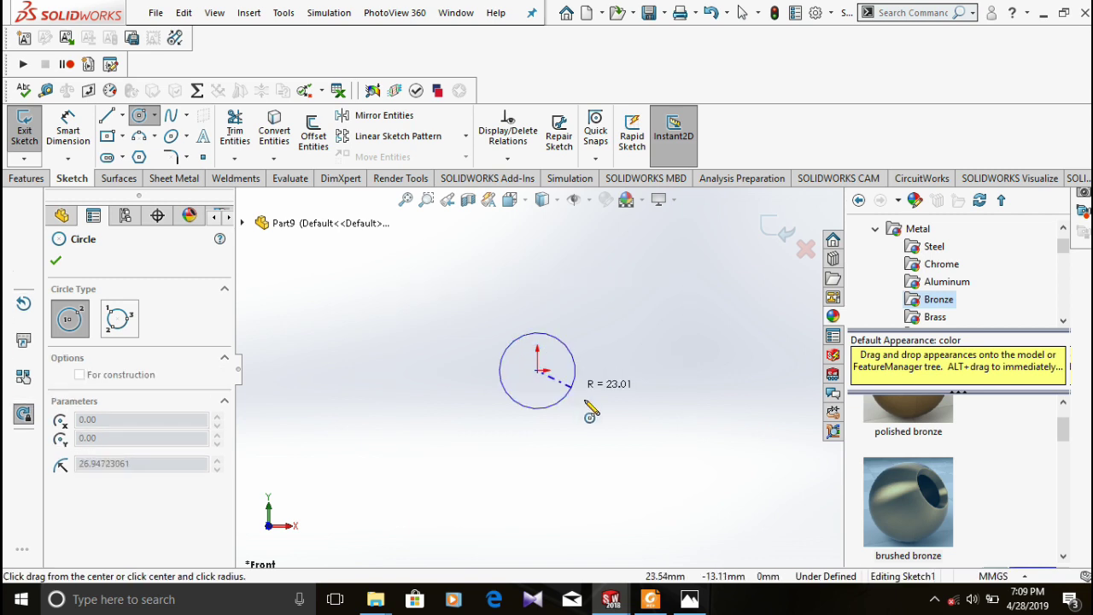
click(604, 419)
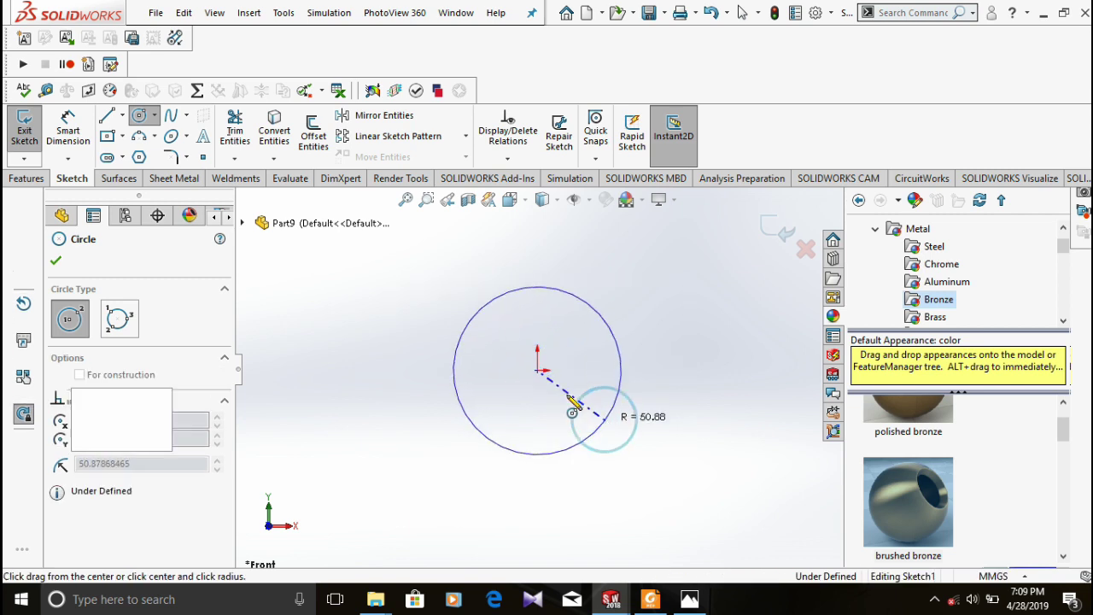
Step: Draw a smaller concentric circle inside the first one and pick the outer circle for a Smart Dimension
click(538, 369)
click(569, 420)
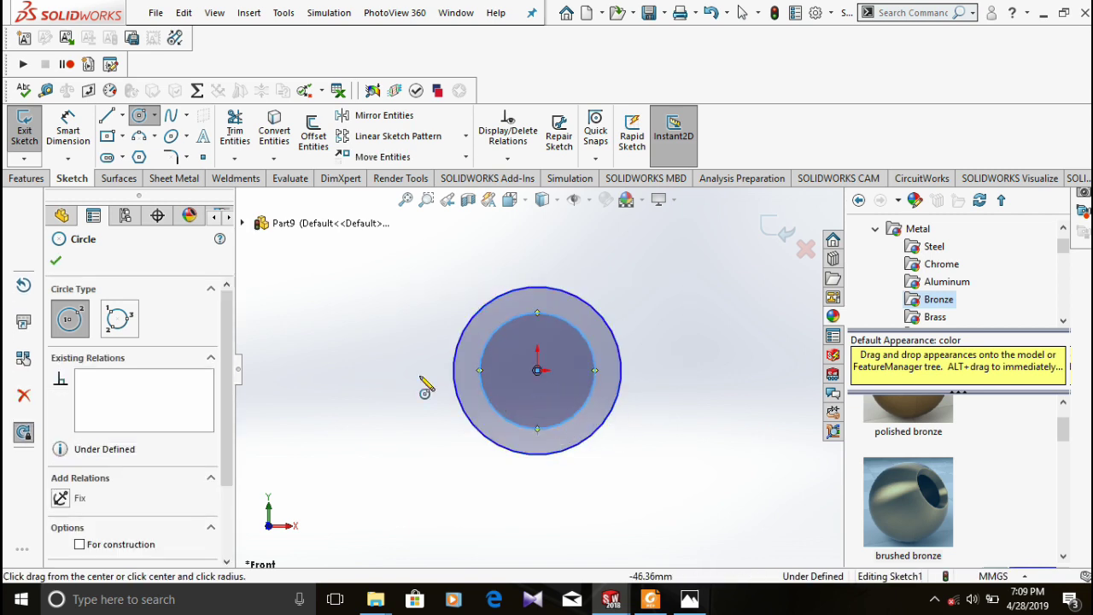
click(53, 258)
click(68, 130)
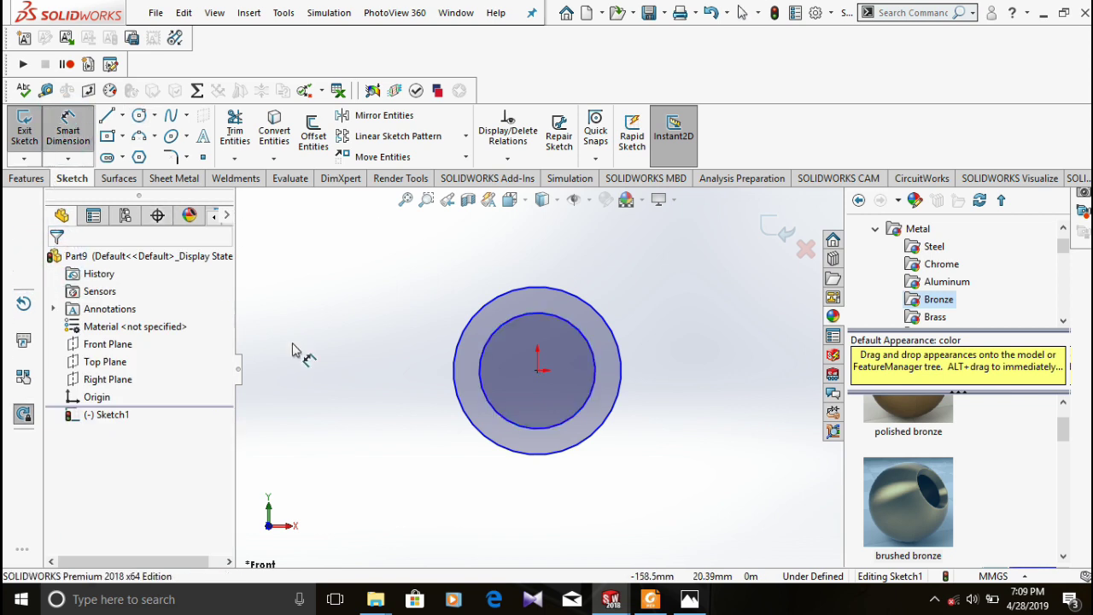
click(455, 363)
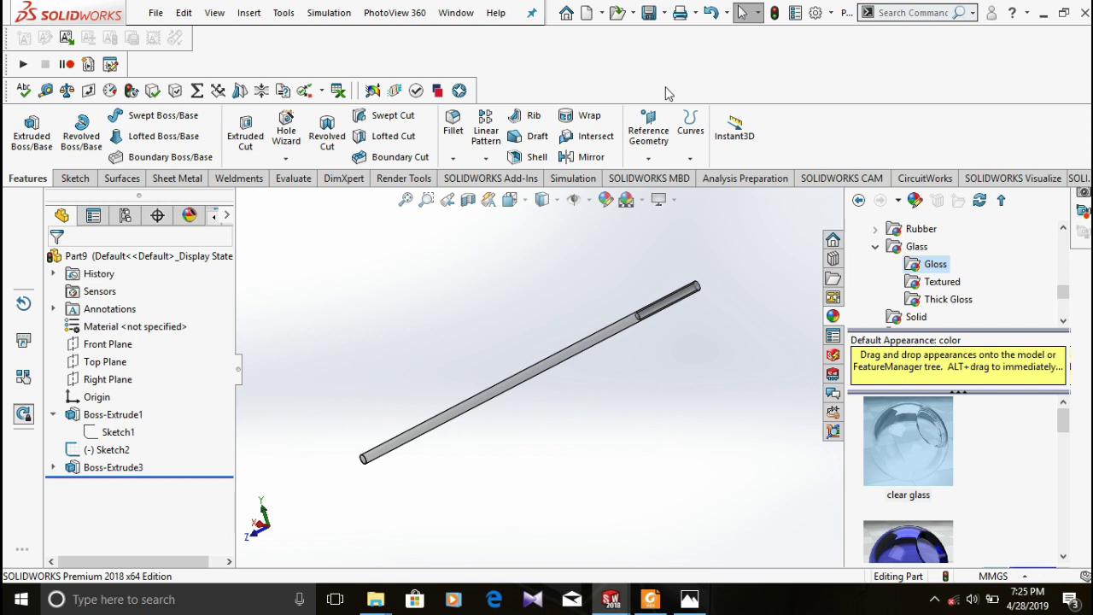
Step: Save the long tube as PA6 in the BIGPEN folder with a rebuild and create a new assembly
key(ctrl+s)
text(PA6)
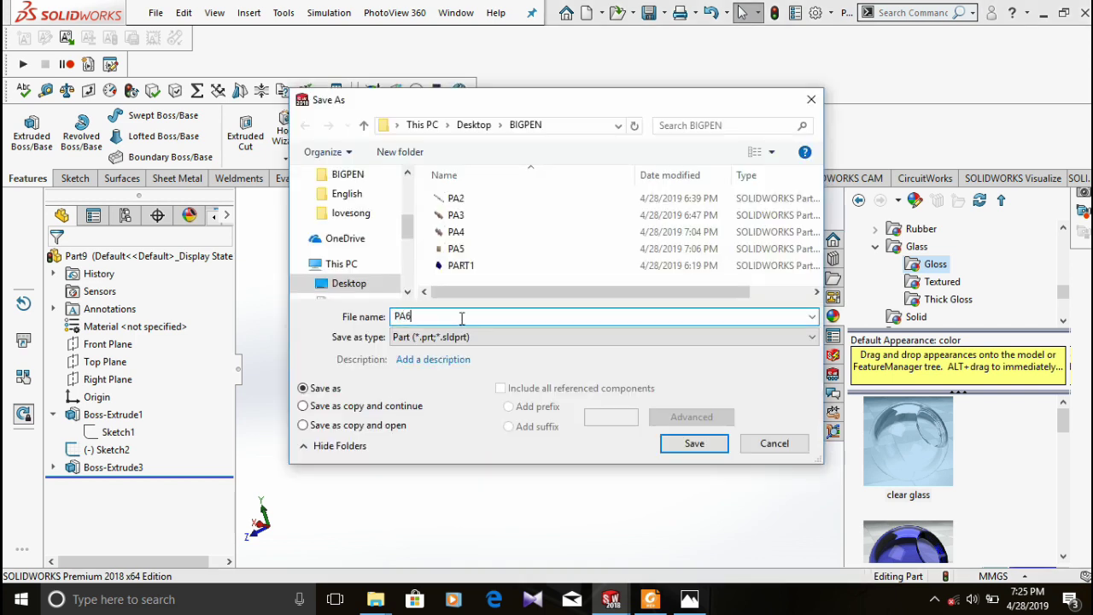
key(Return)
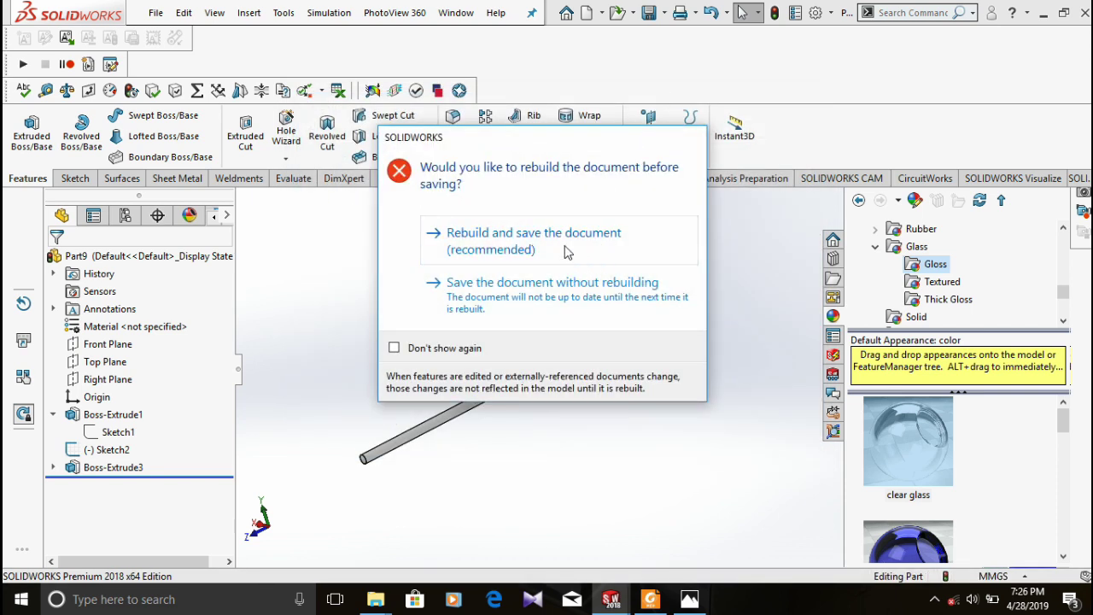
click(565, 247)
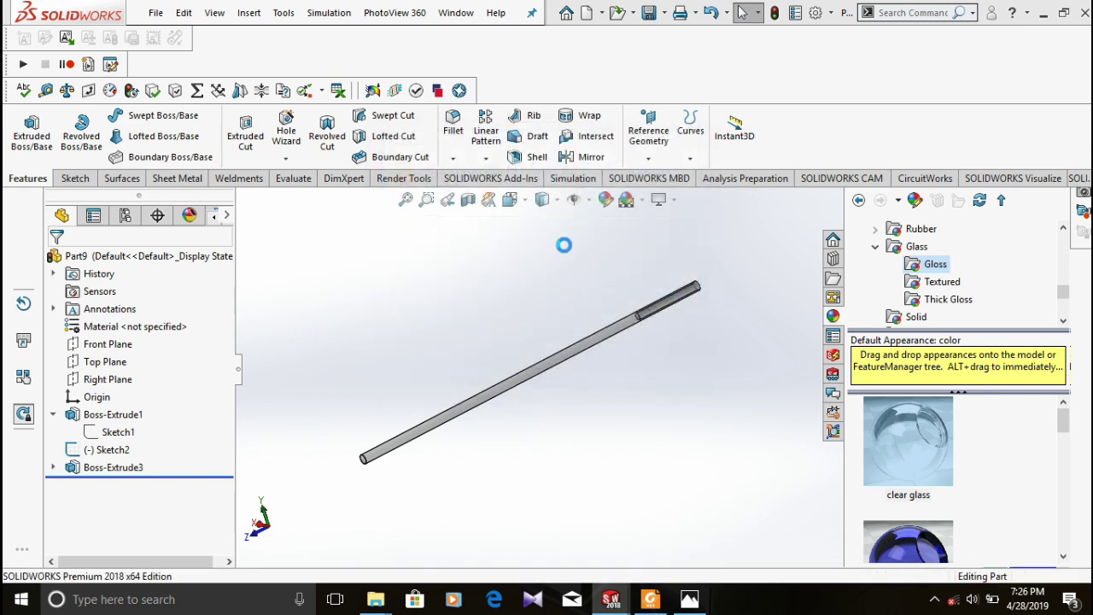
click(566, 14)
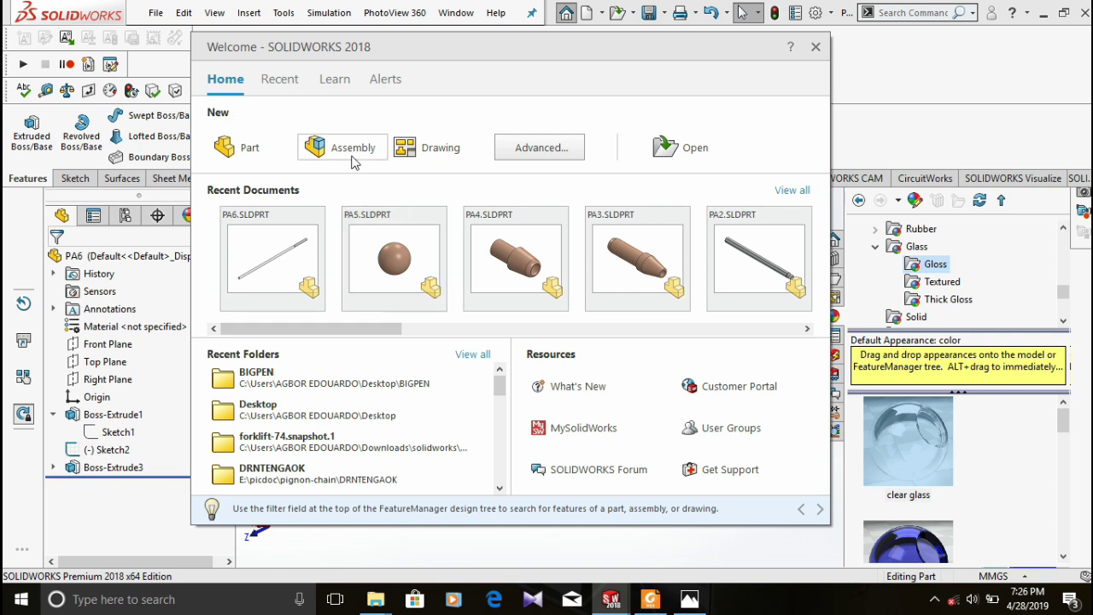
click(351, 159)
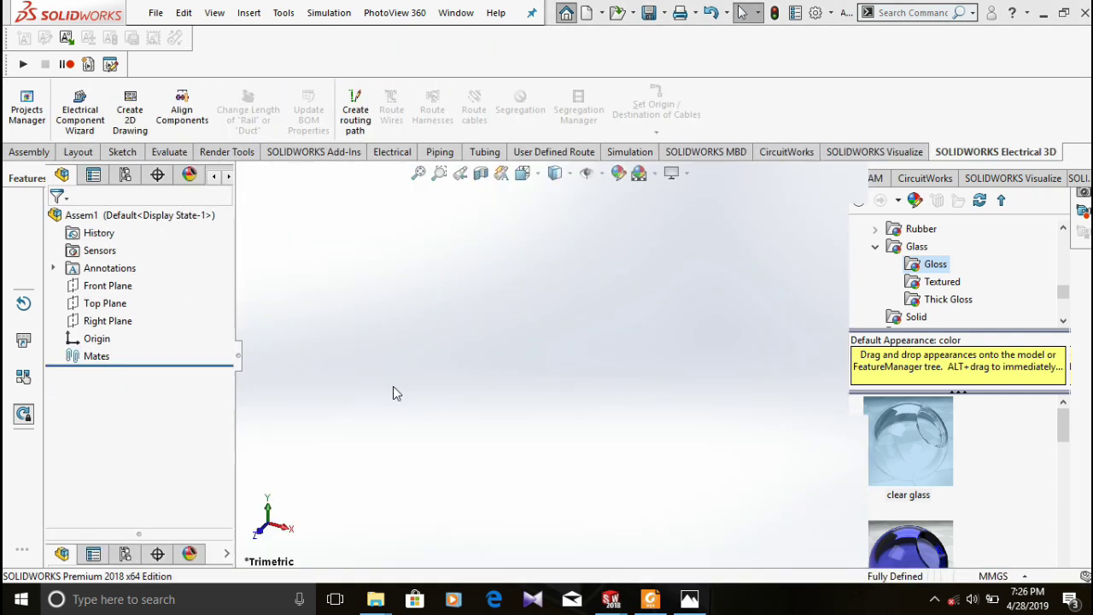
Step: Load PA2, PA5, PA6 and PART1 from the BIGPEN folder, place only PA2 in the assembly and cancel the remaining components
mouse_move(611, 599)
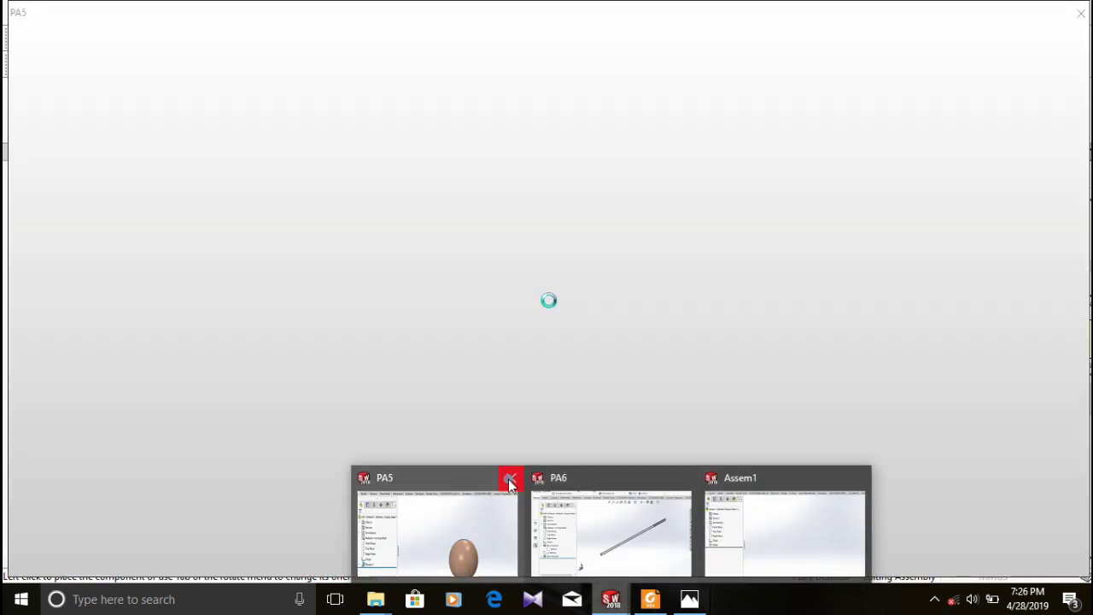
mouse_move(647, 495)
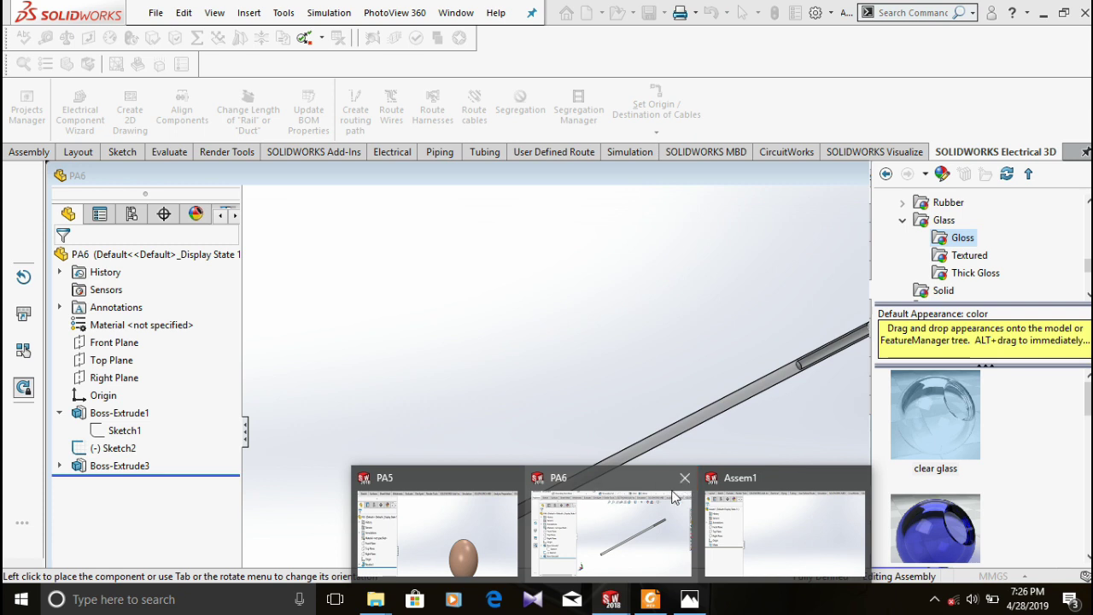
mouse_move(524, 484)
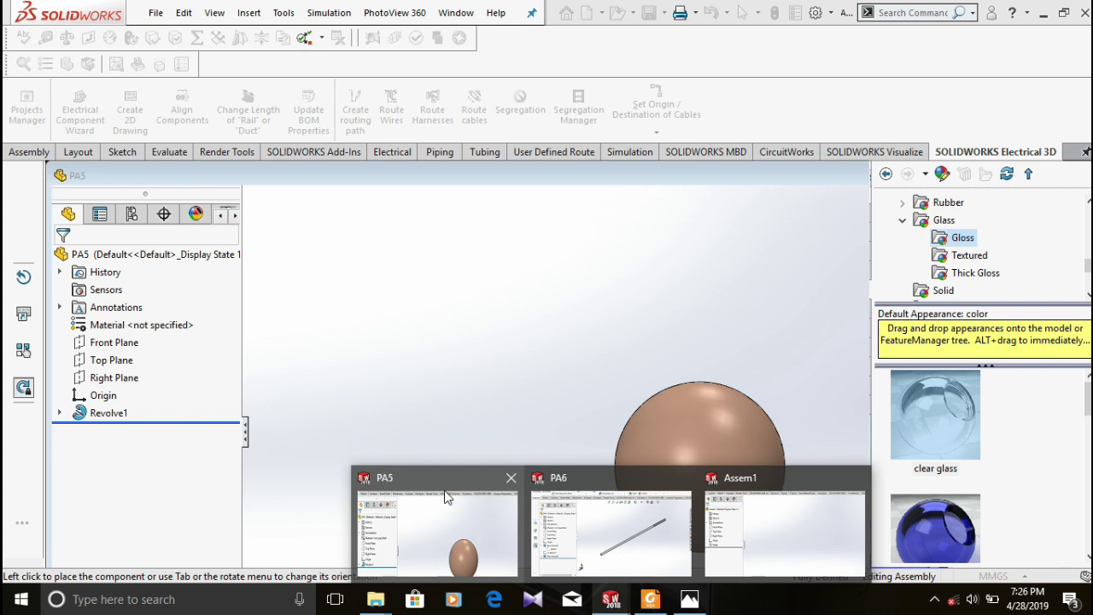
mouse_move(587, 528)
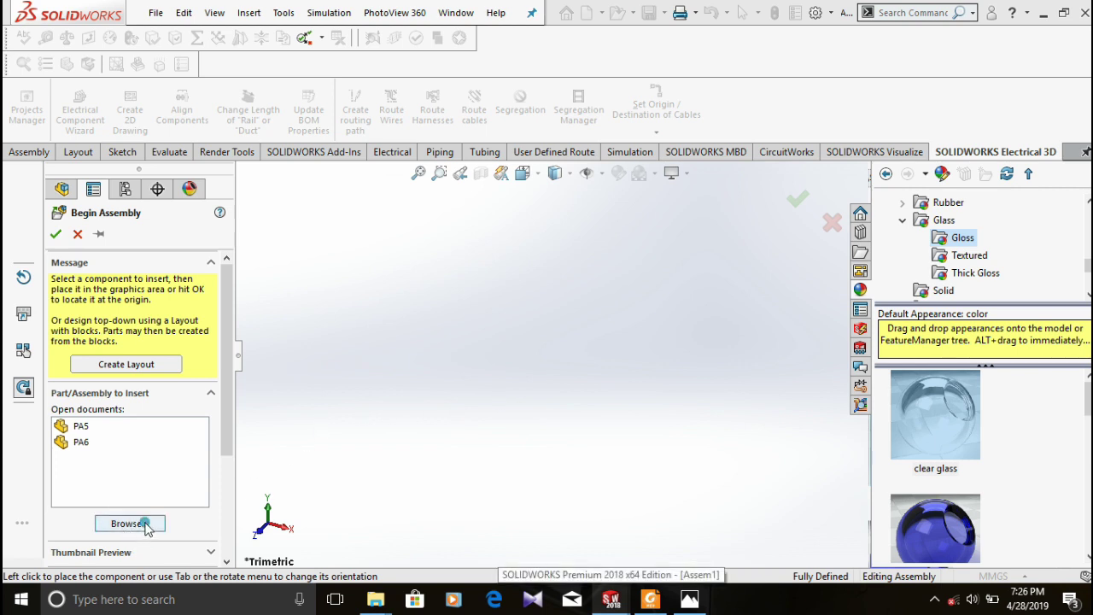
click(145, 522)
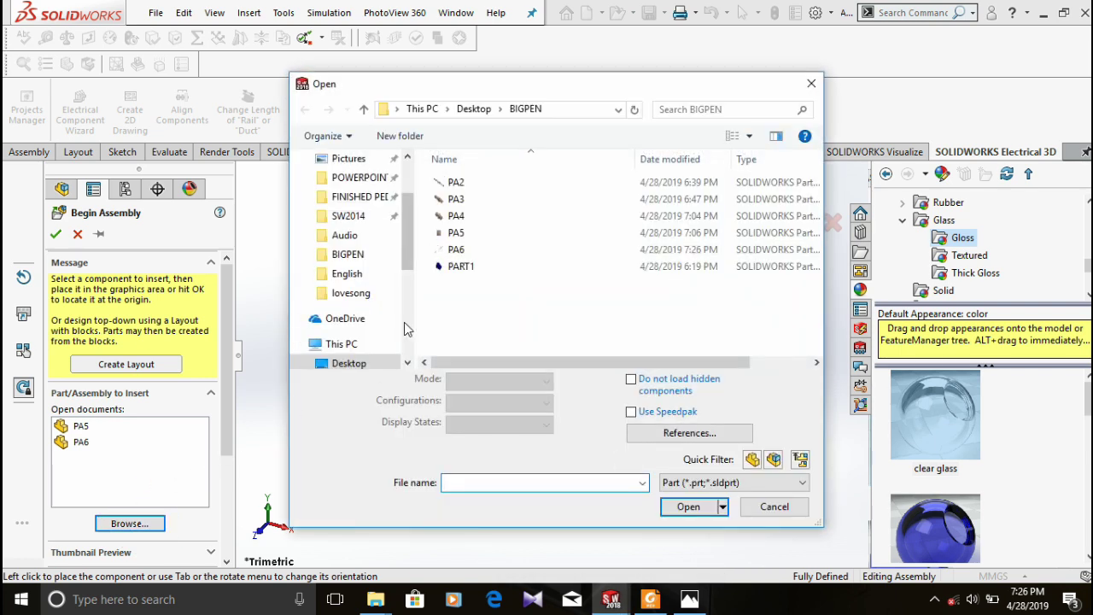
click(458, 267)
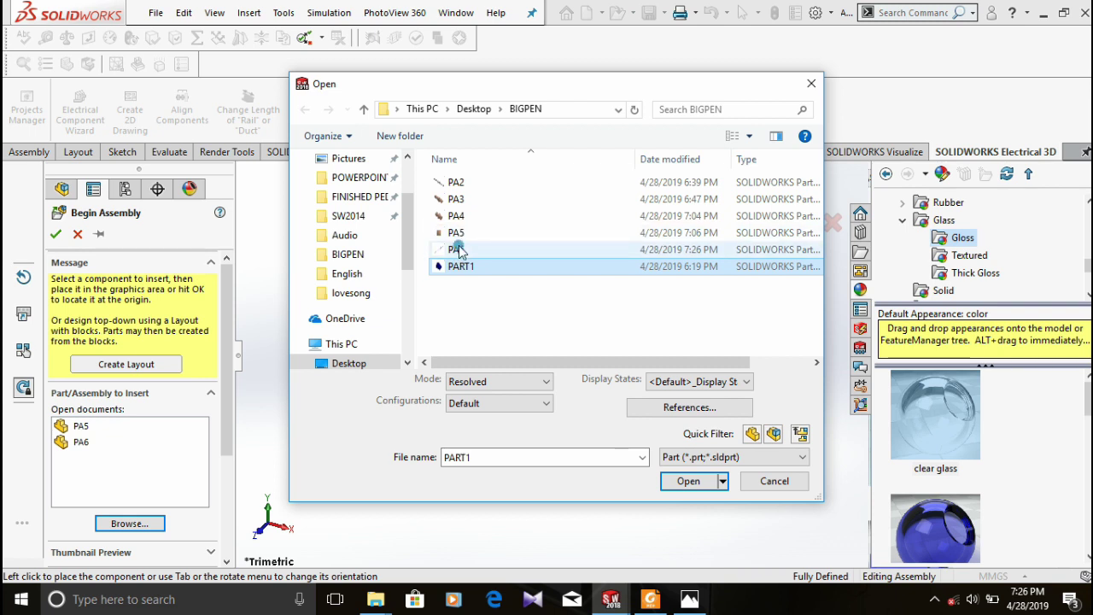
click(458, 248)
click(460, 235)
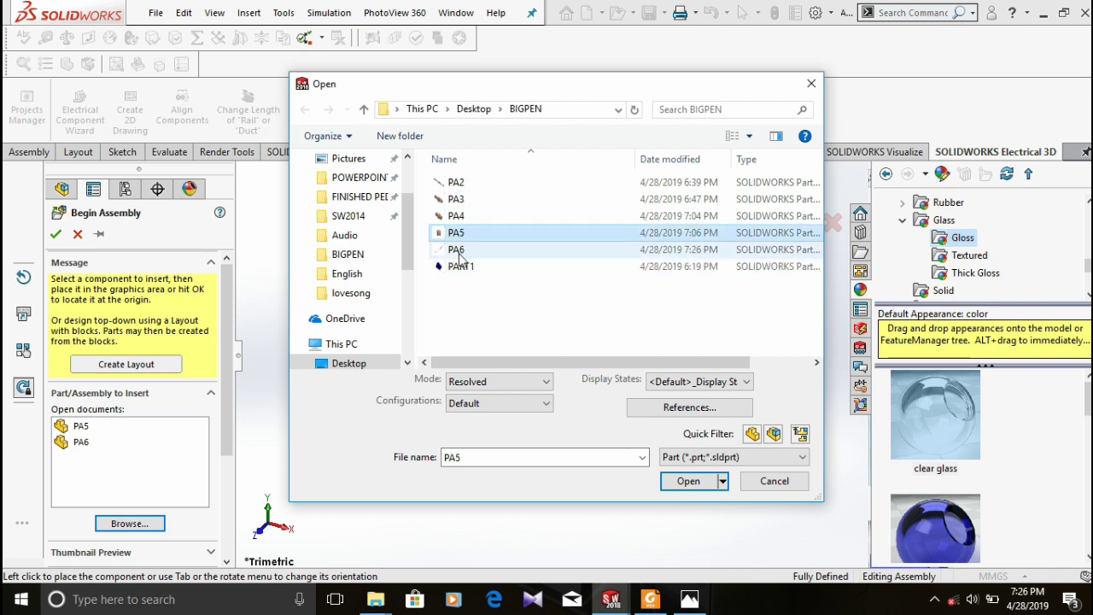
ctrl+click(459, 266)
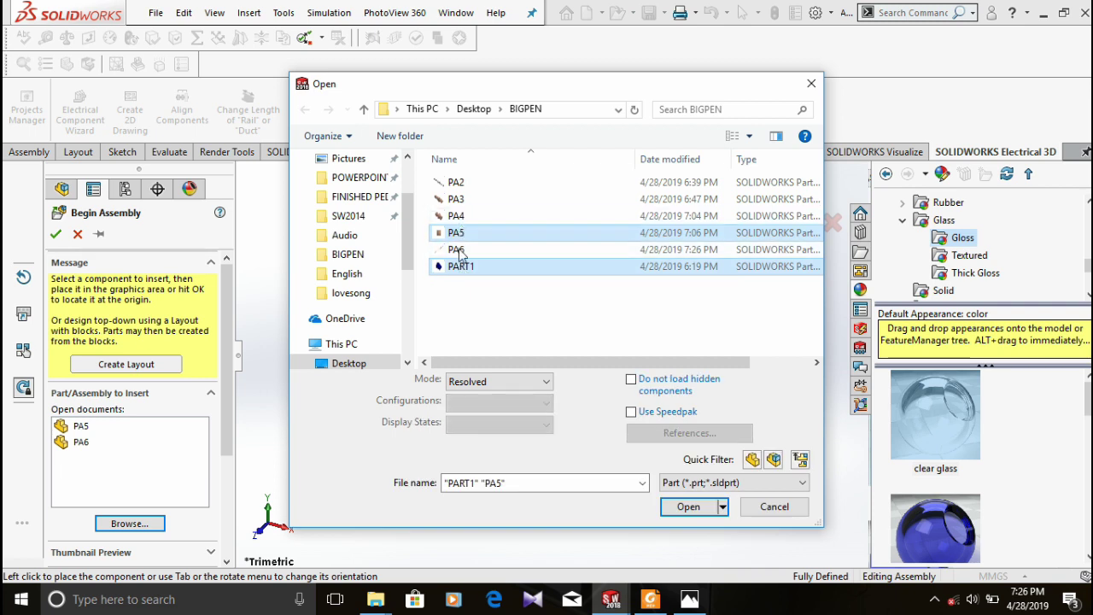
ctrl+click(459, 250)
shift+click(457, 182)
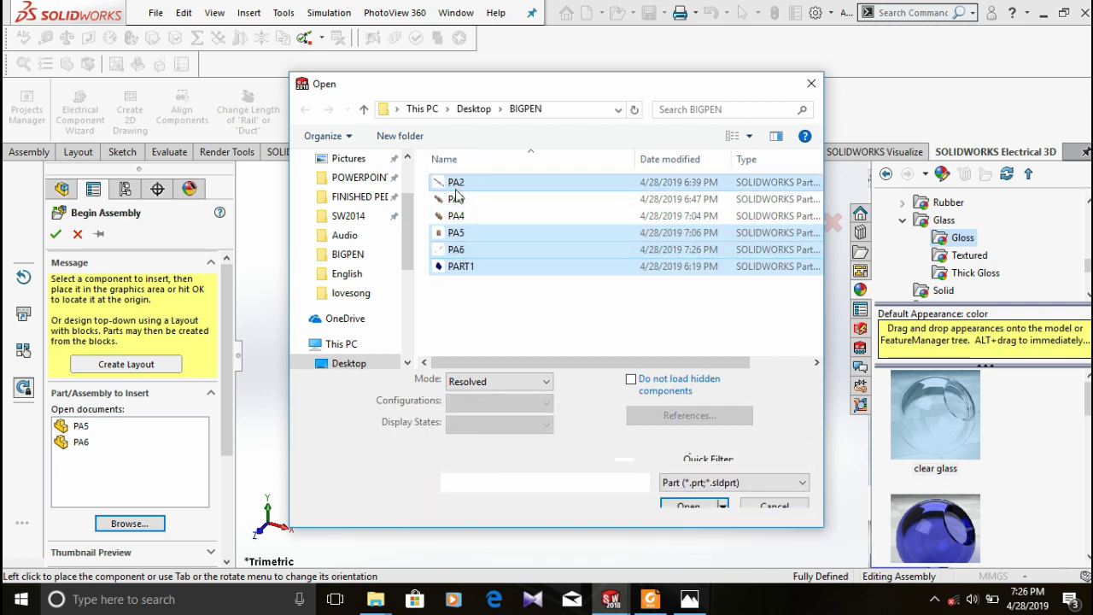
click(675, 509)
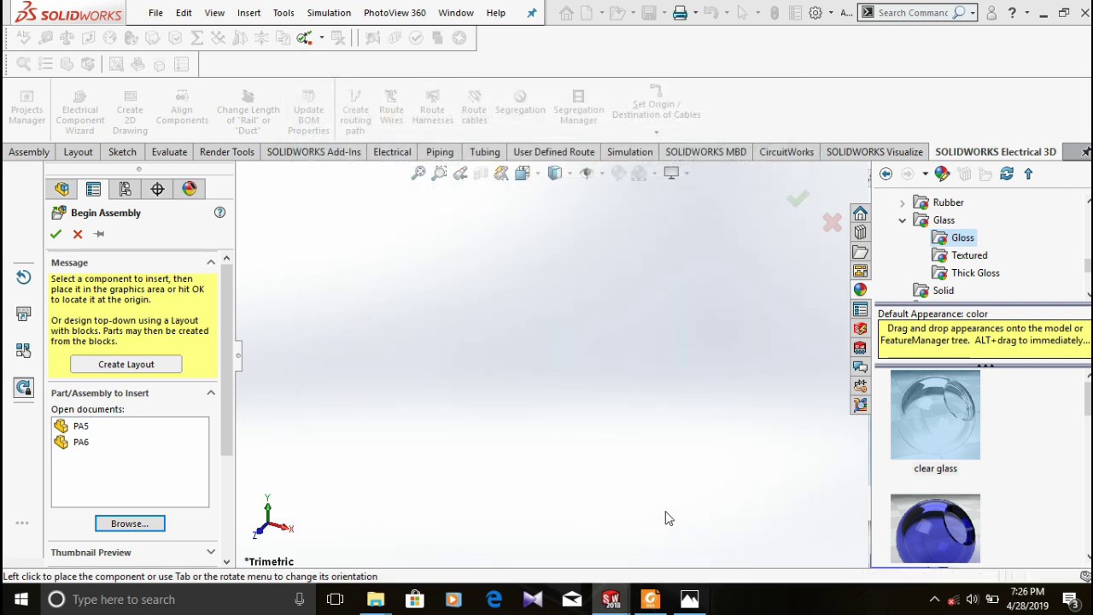
click(523, 346)
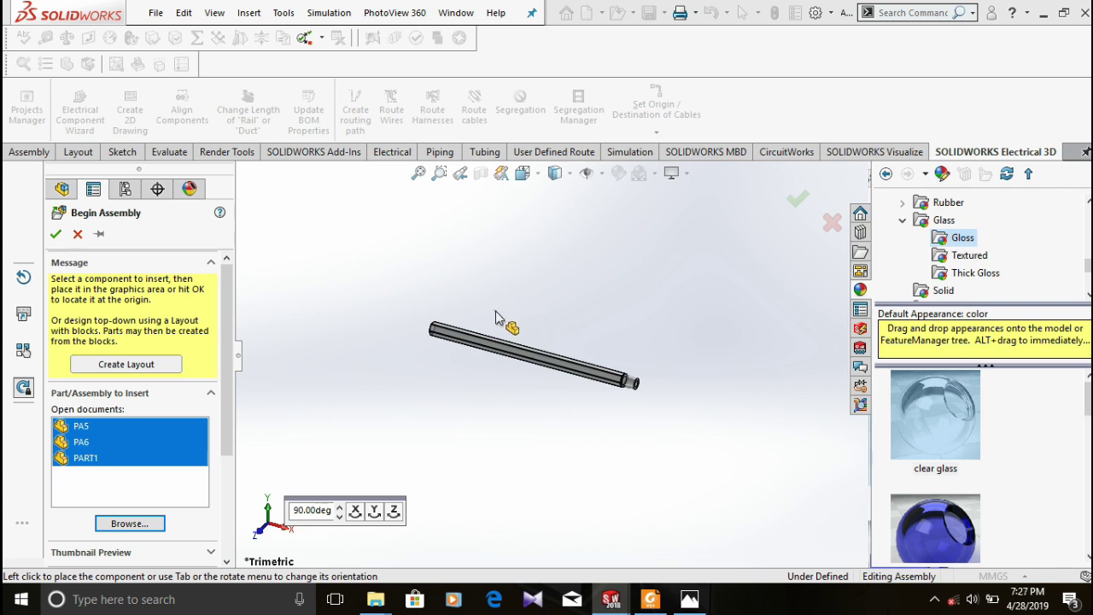
key(Escape)
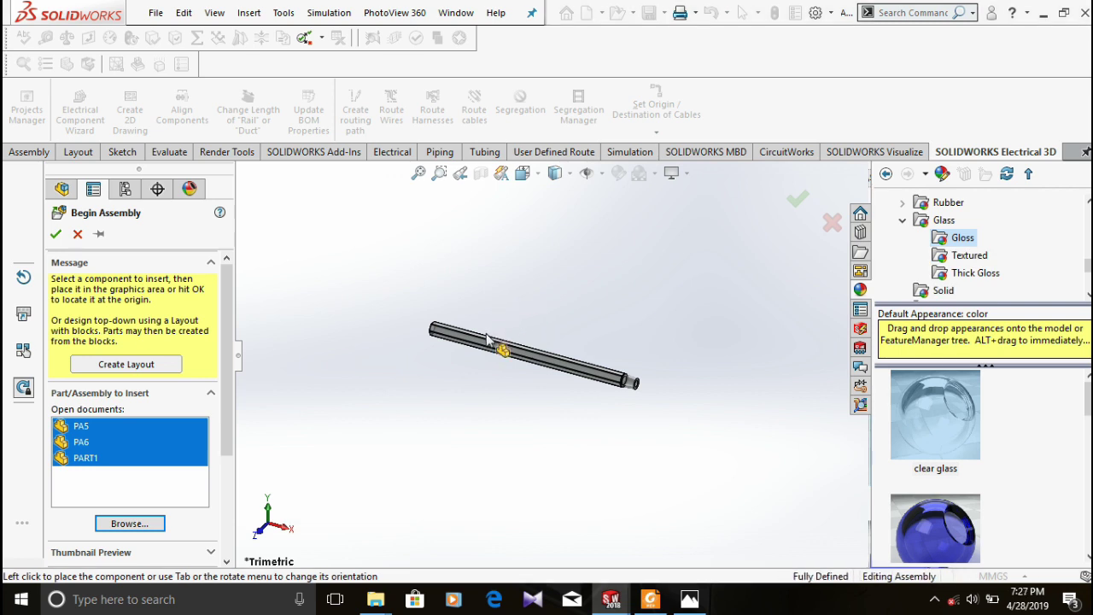
Step: Insert PART1 from the BIGPEN folder and place it next to the open hexagonal end of the PA2 barrel
middle_drag(472, 364, 588, 385)
scroll(595, 365, down, 2)
scroll(595, 365, down, 3)
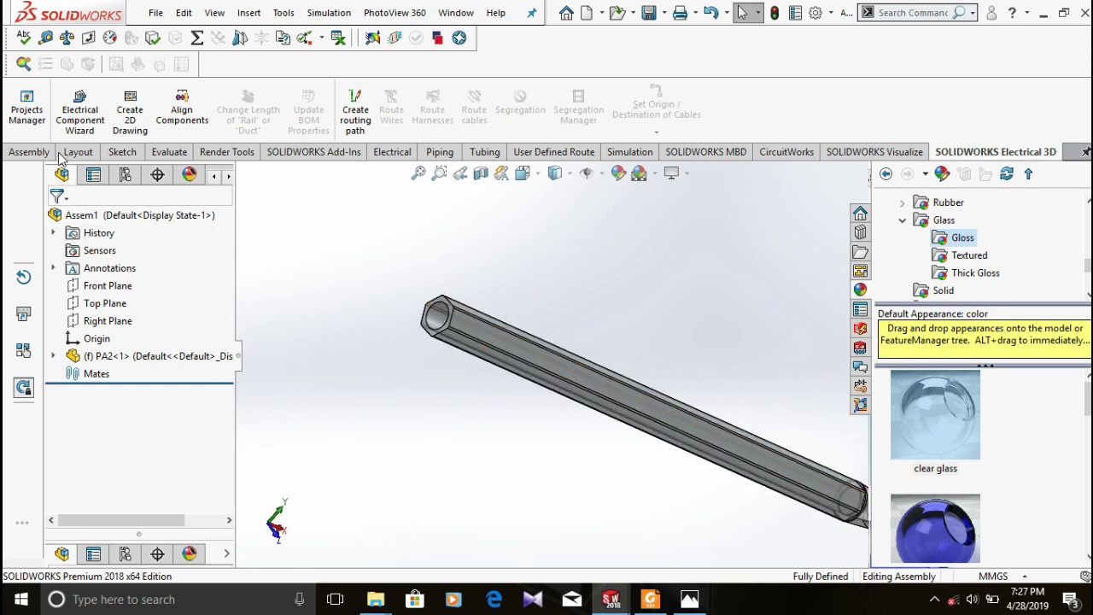
click(29, 151)
click(91, 109)
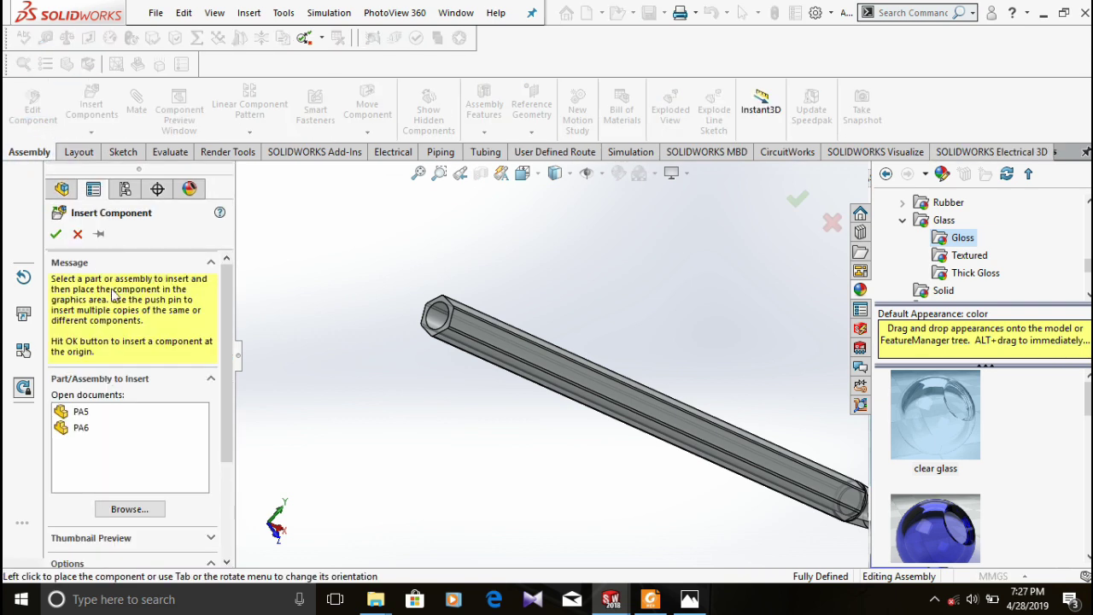
click(143, 505)
click(459, 267)
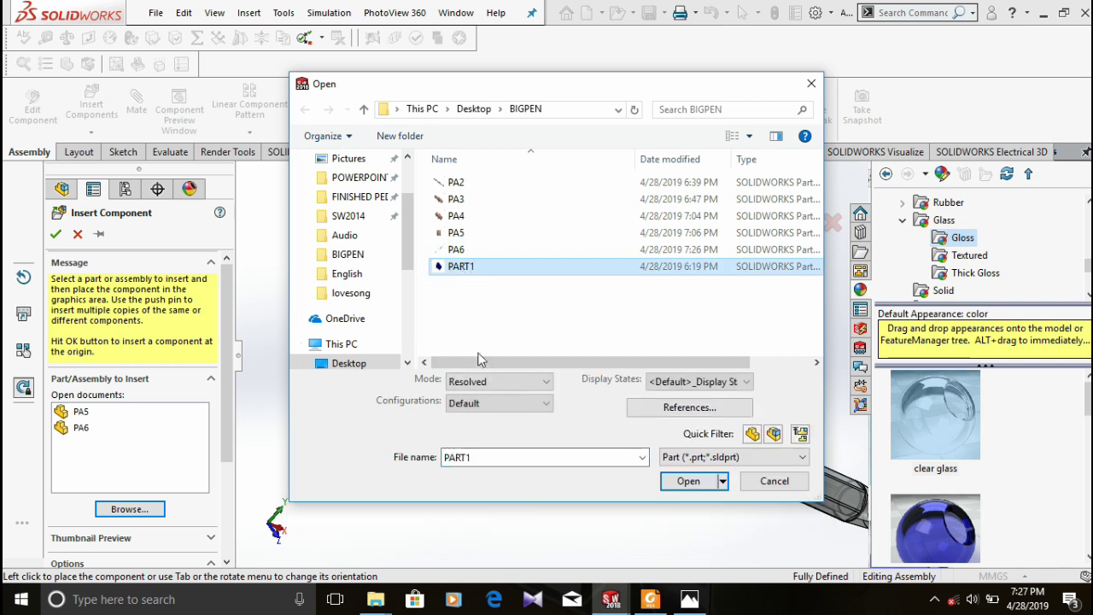
click(689, 481)
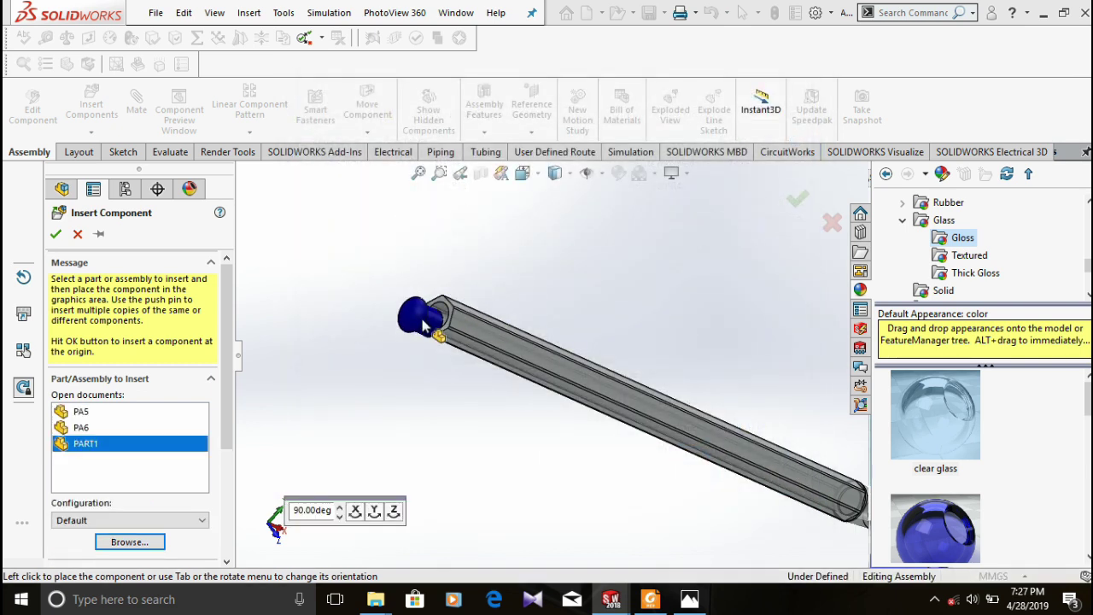
click(427, 312)
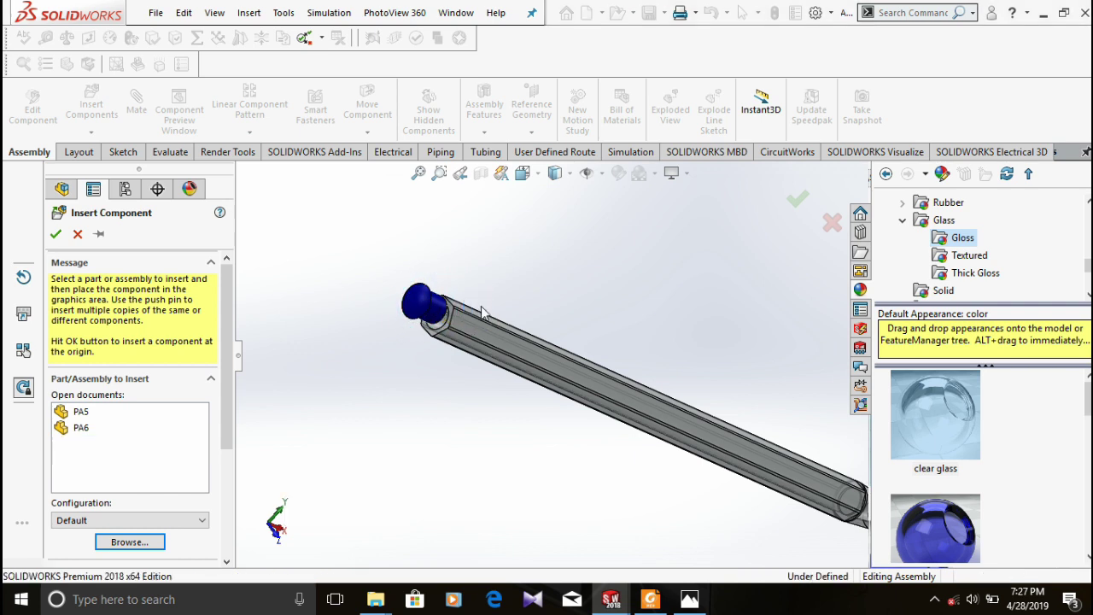
Step: Add a concentric mate between the PA2 barrel's inner bore and the cylindrical face of the PART1 plug
scroll(502, 308, down, 5)
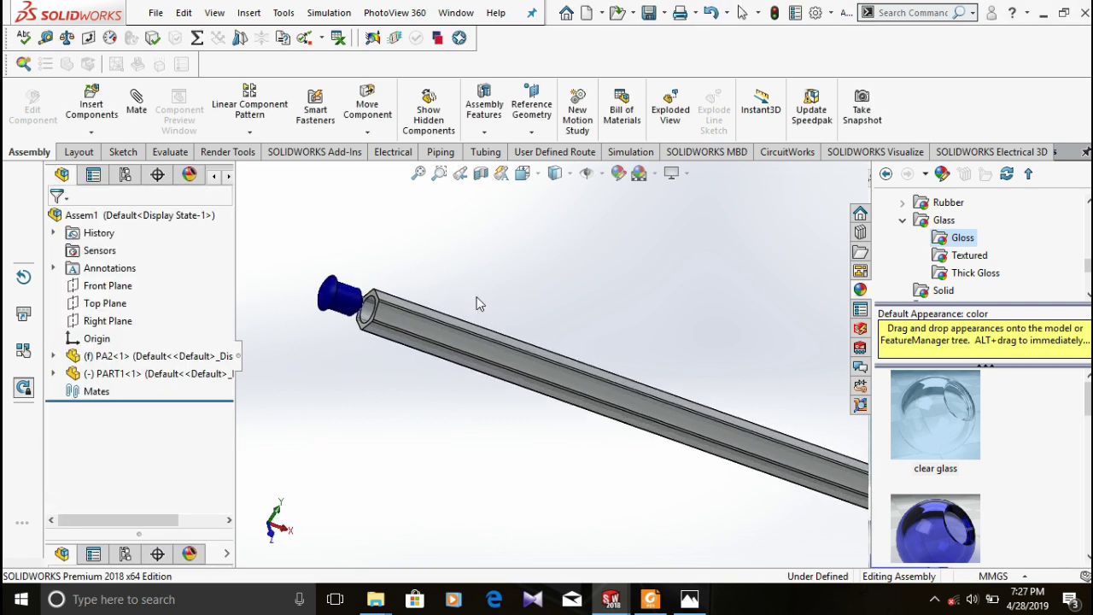
scroll(380, 309, down, 3)
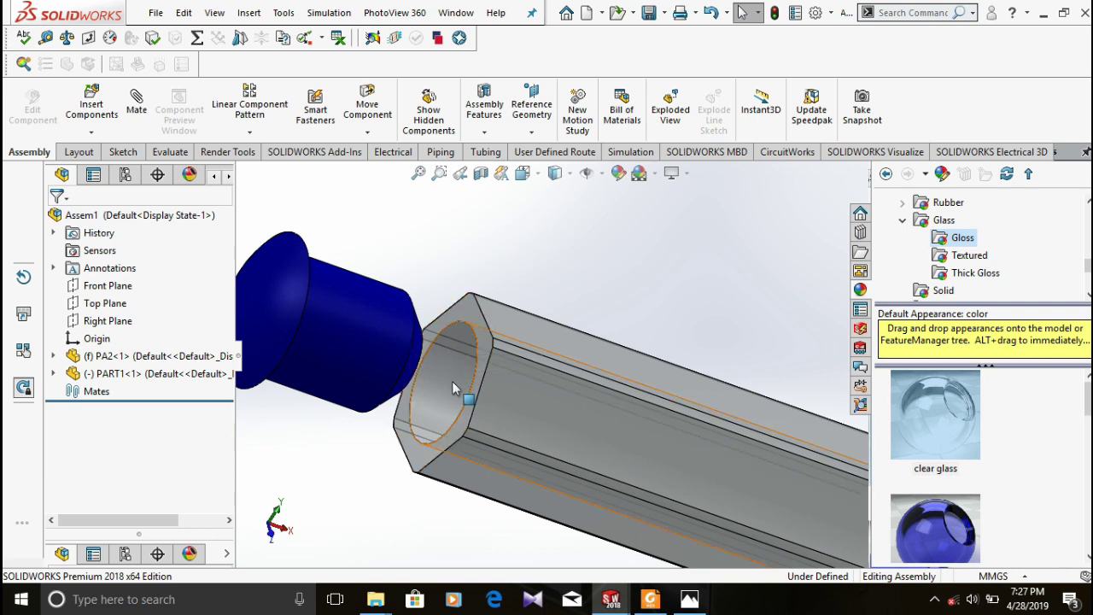
click(413, 369)
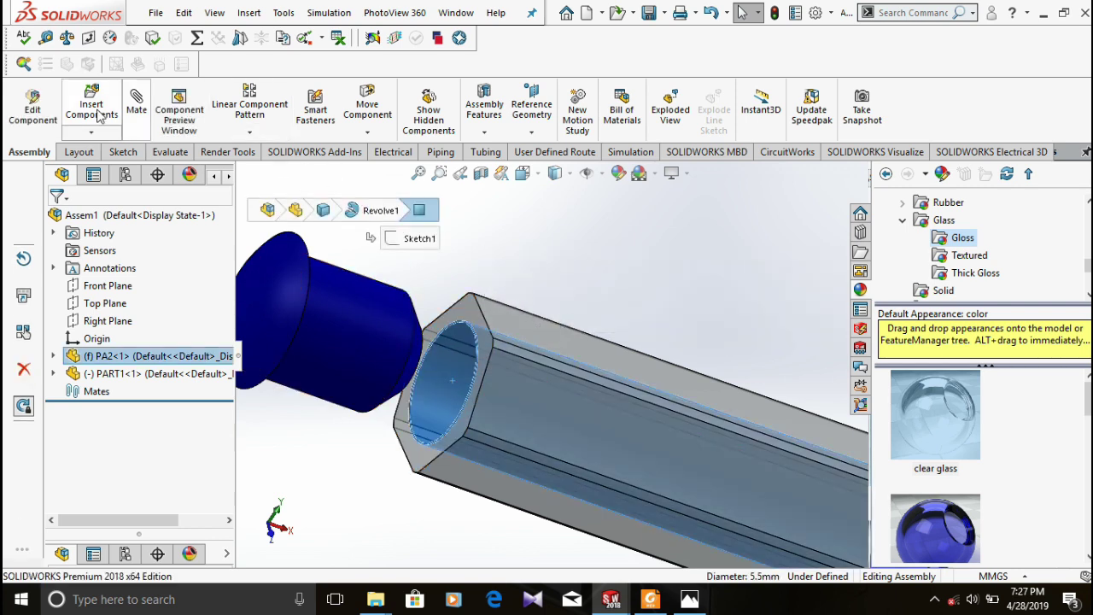
click(360, 341)
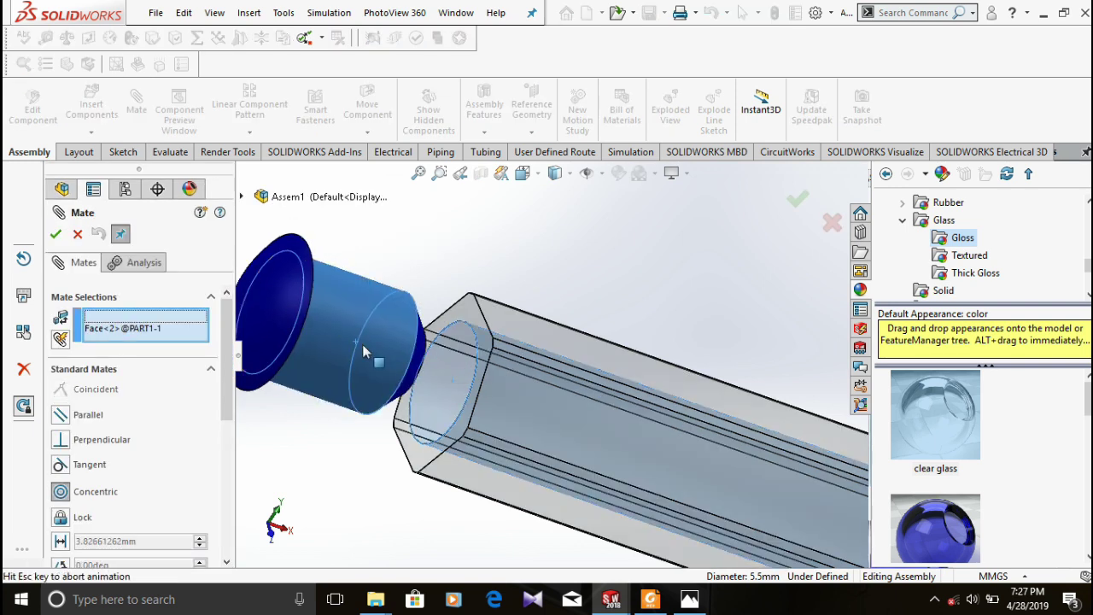
click(375, 364)
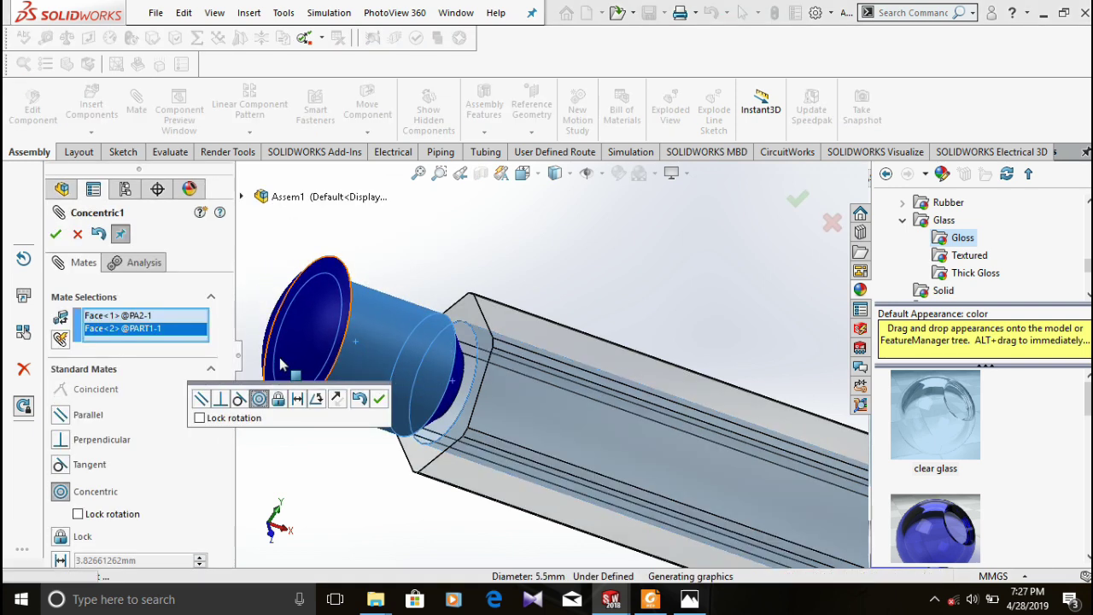
click(379, 399)
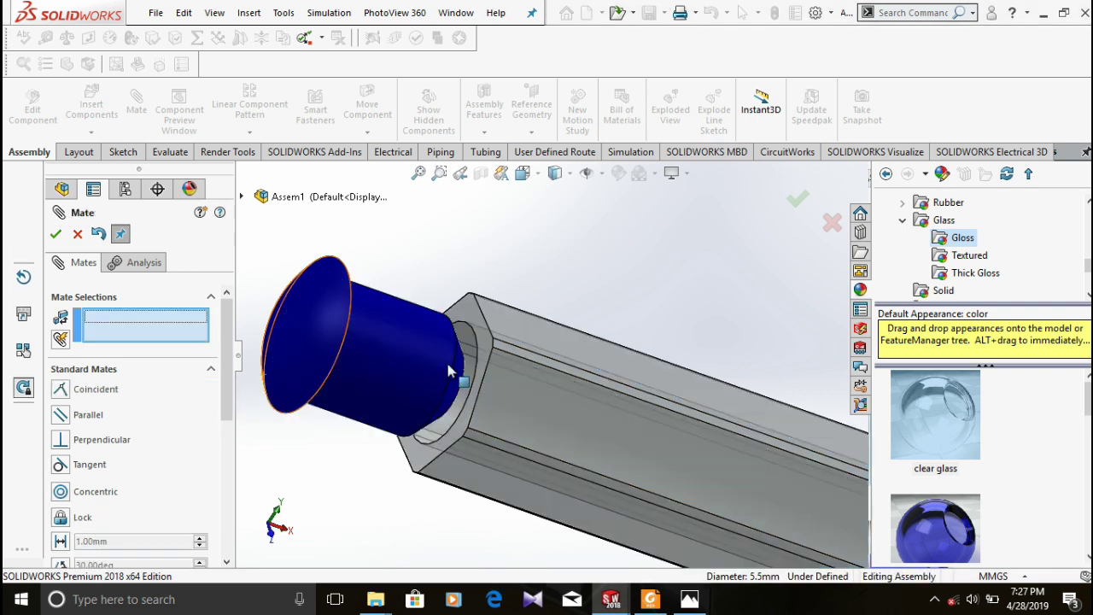
Step: Add a coincident mate between the PA2 barrel's end face and the PART1 flange face, and finish mating
click(465, 312)
middle_drag(464, 311, 415, 311)
click(327, 271)
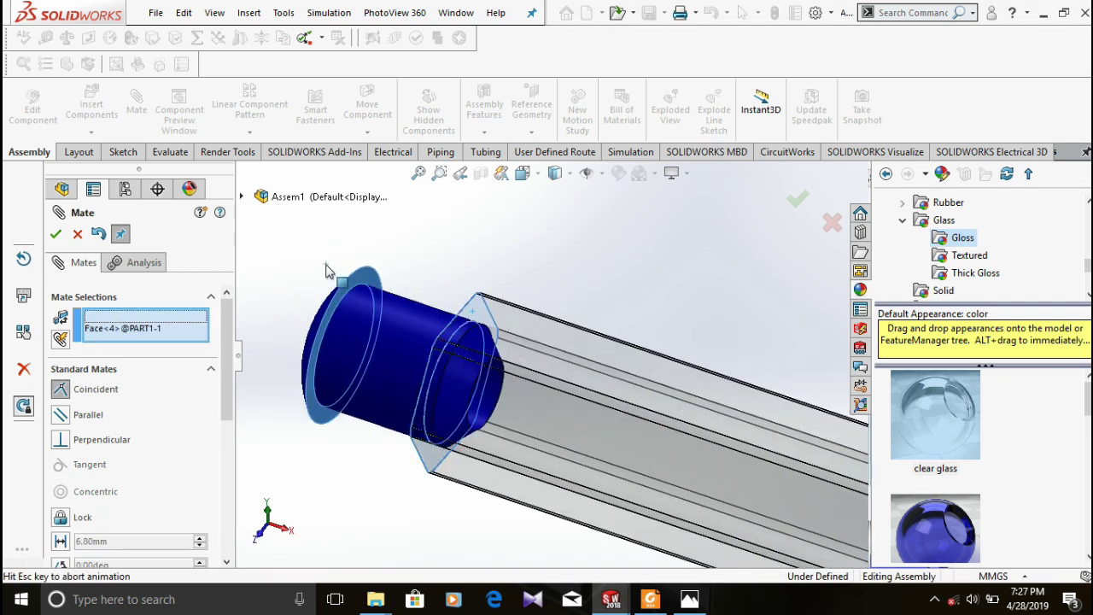
click(55, 236)
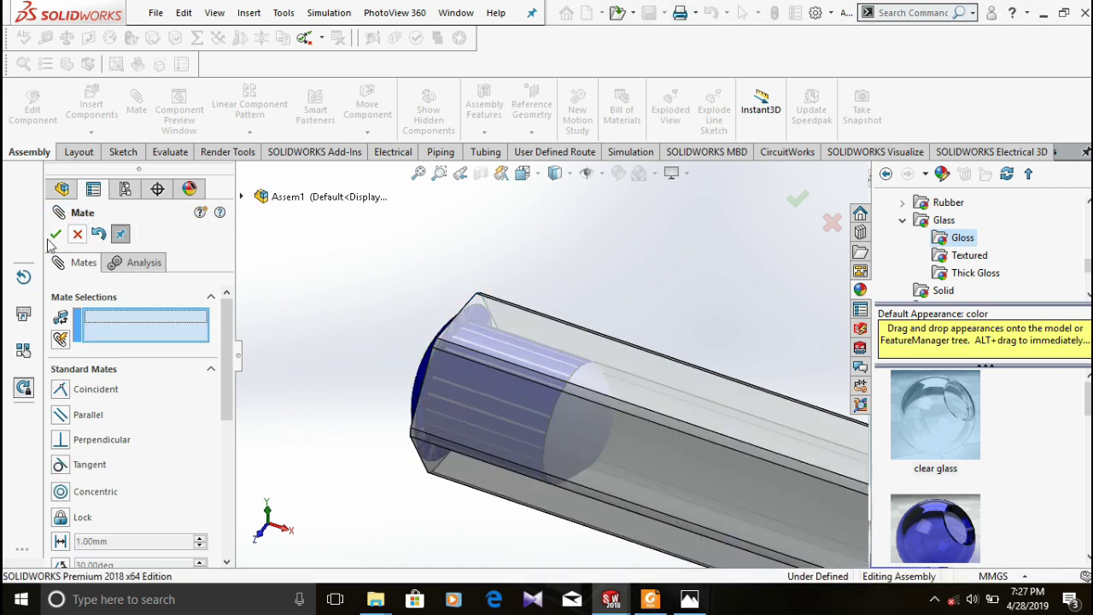
click(55, 237)
scroll(555, 351, up, 5)
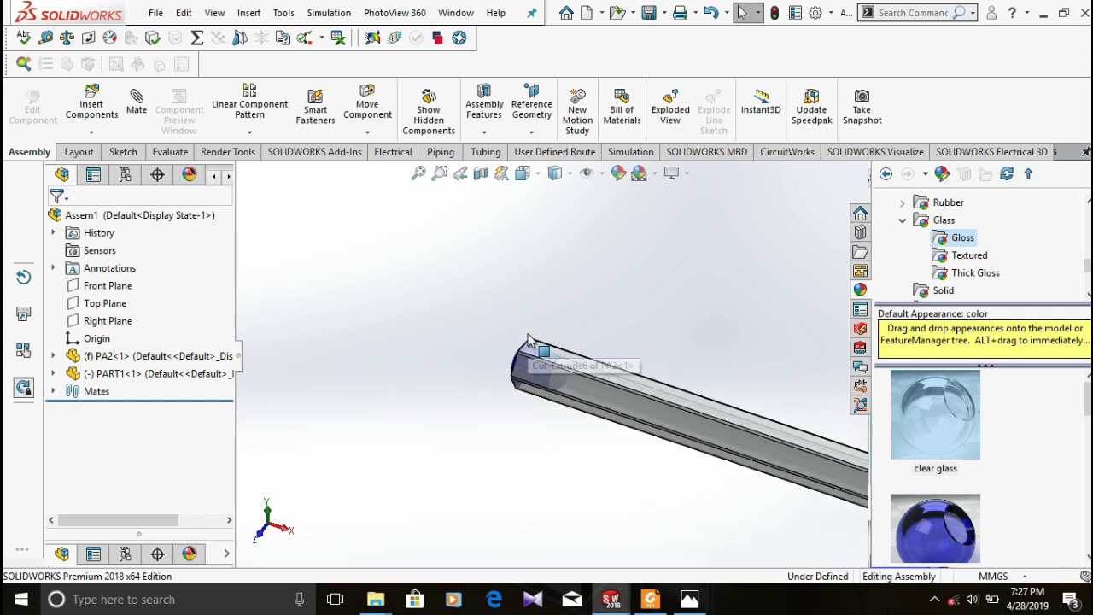
scroll(692, 393, up, 1)
Step: Accept the concentric mate between the PA6 tube and the PA3 stem
scroll(684, 397, down, 4)
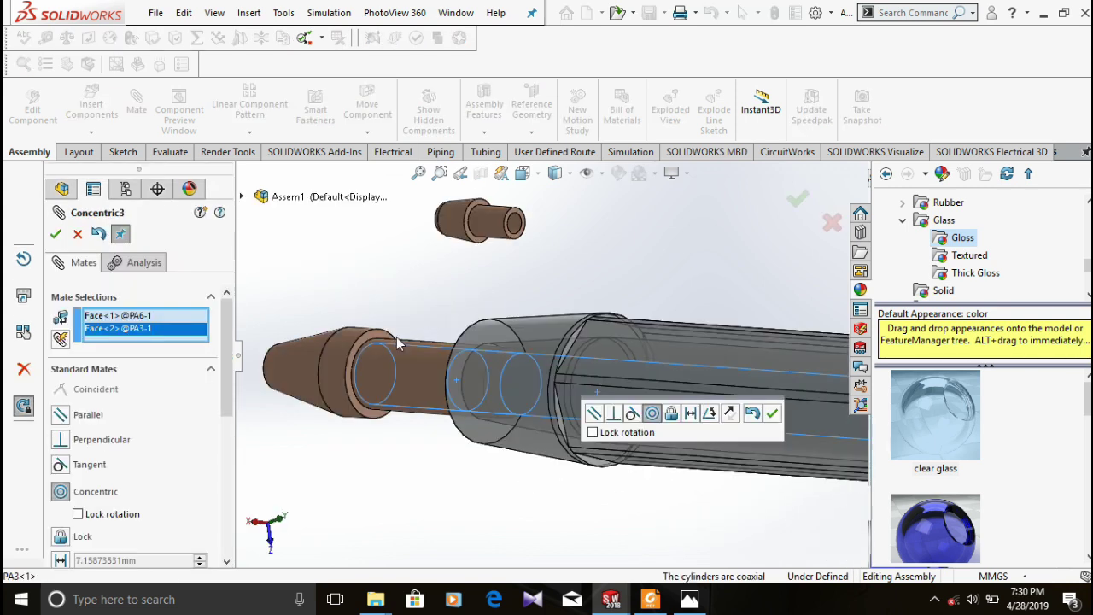
scroll(389, 328, down, 4)
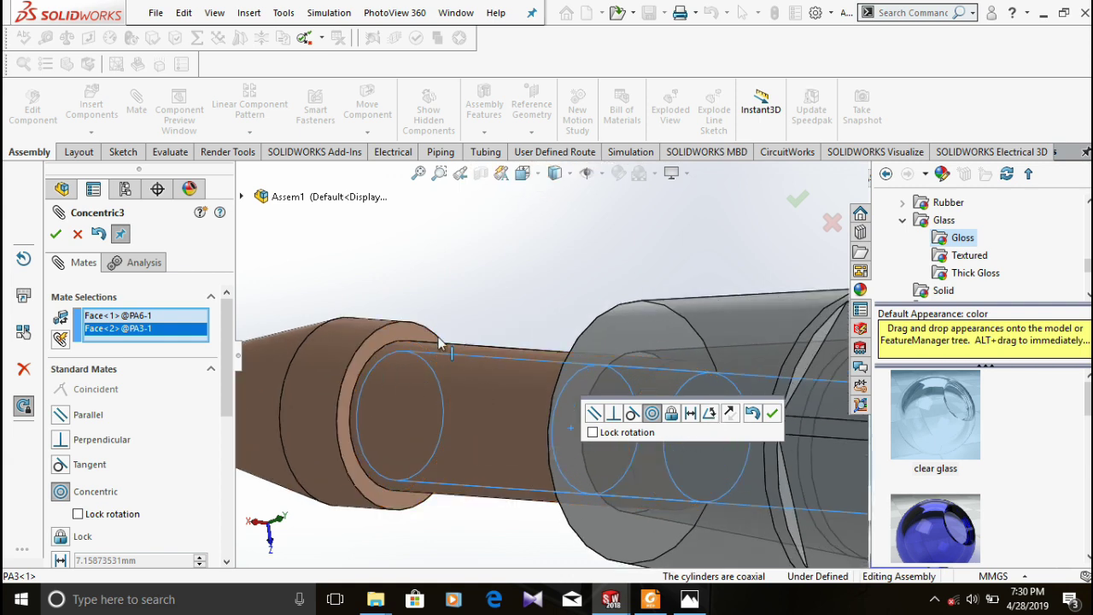
click(769, 415)
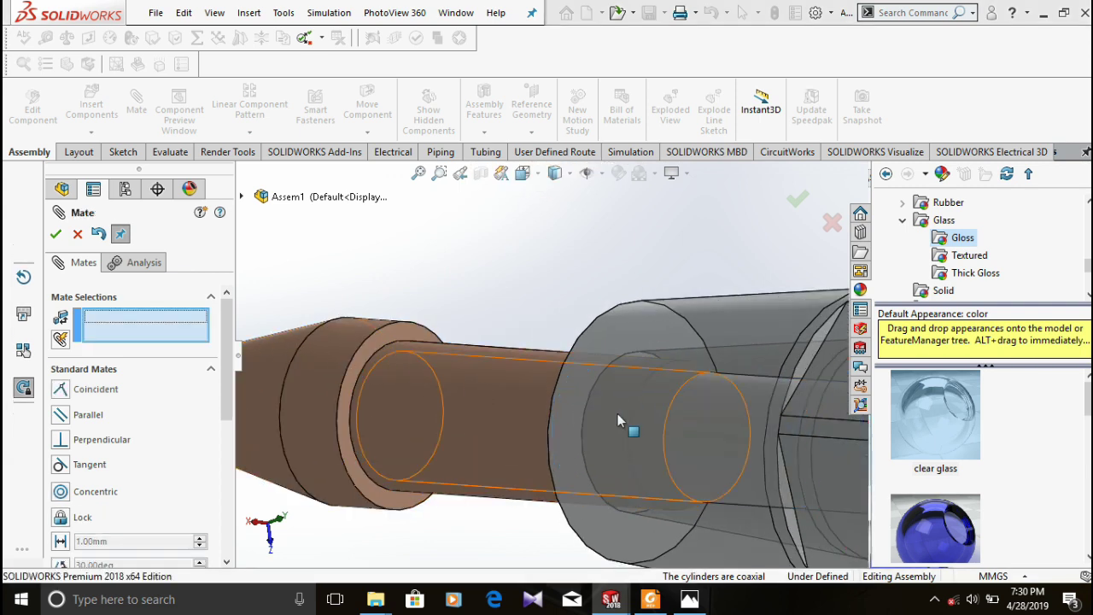
Step: Add a coincident mate between the PA3 shoulder face and the front end face of the PA2 barrel
click(380, 356)
middle_drag(380, 355, 556, 369)
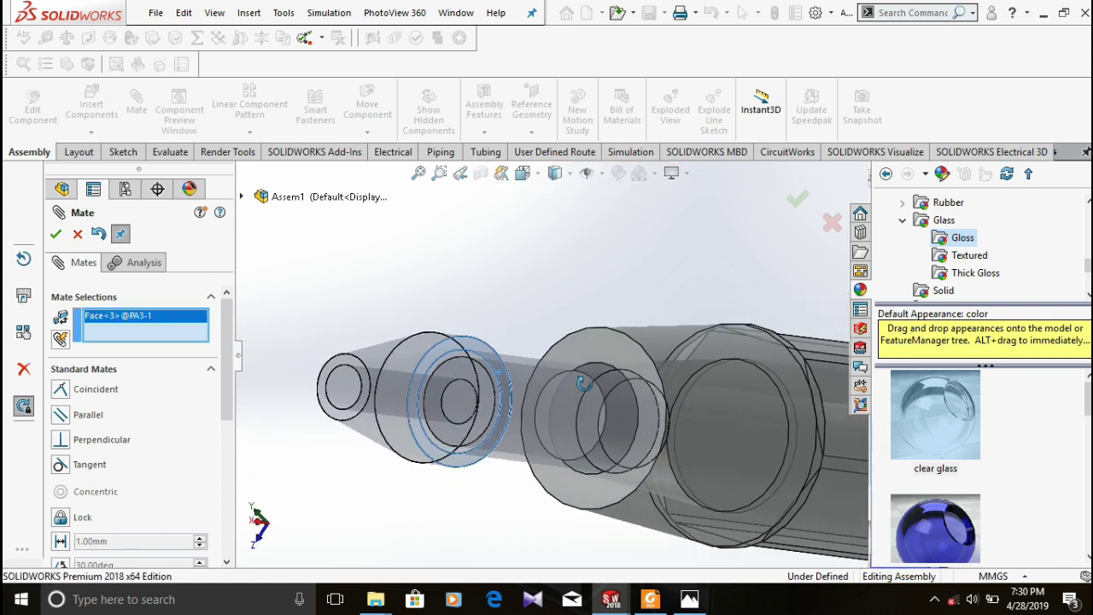
click(624, 360)
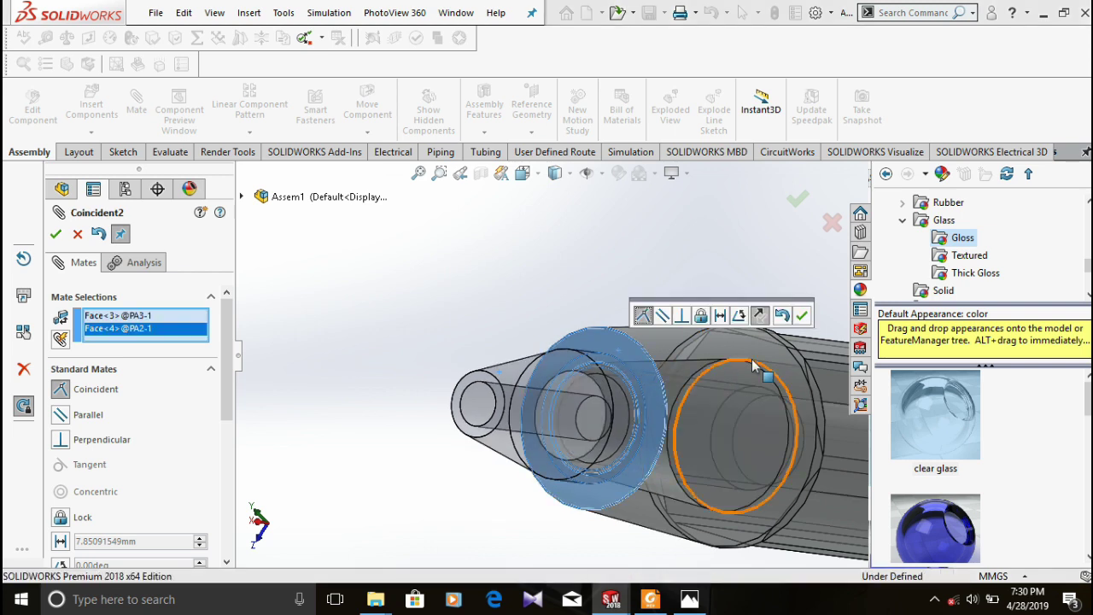
click(803, 315)
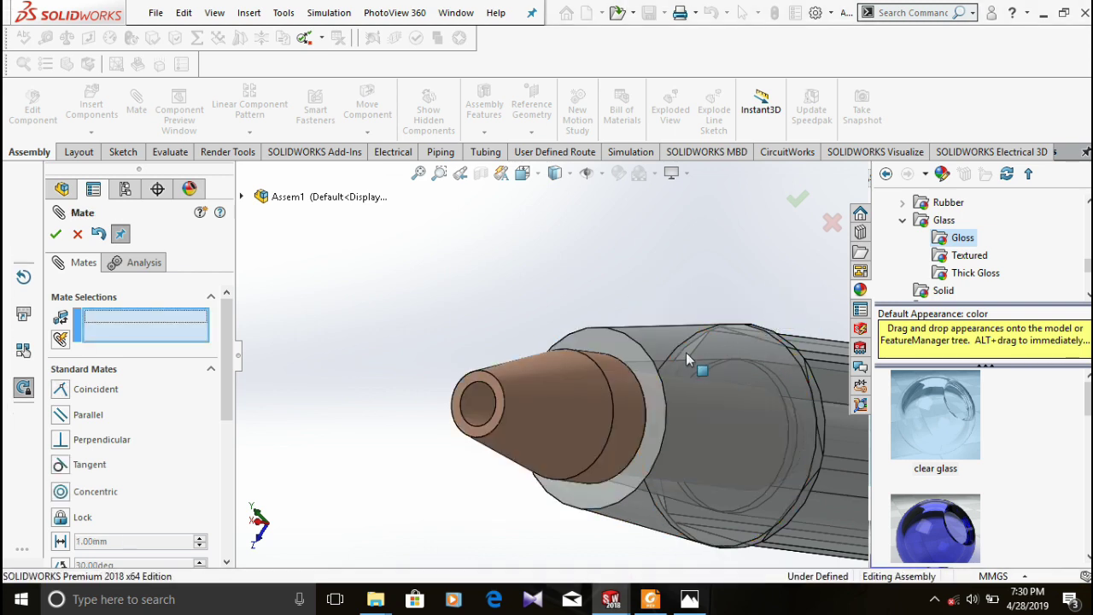
Step: Add a concentric mate between the PA4 stem and the bore at the narrow end of PA3
click(655, 369)
middle_drag(657, 374, 627, 424)
scroll(560, 353, up, 4)
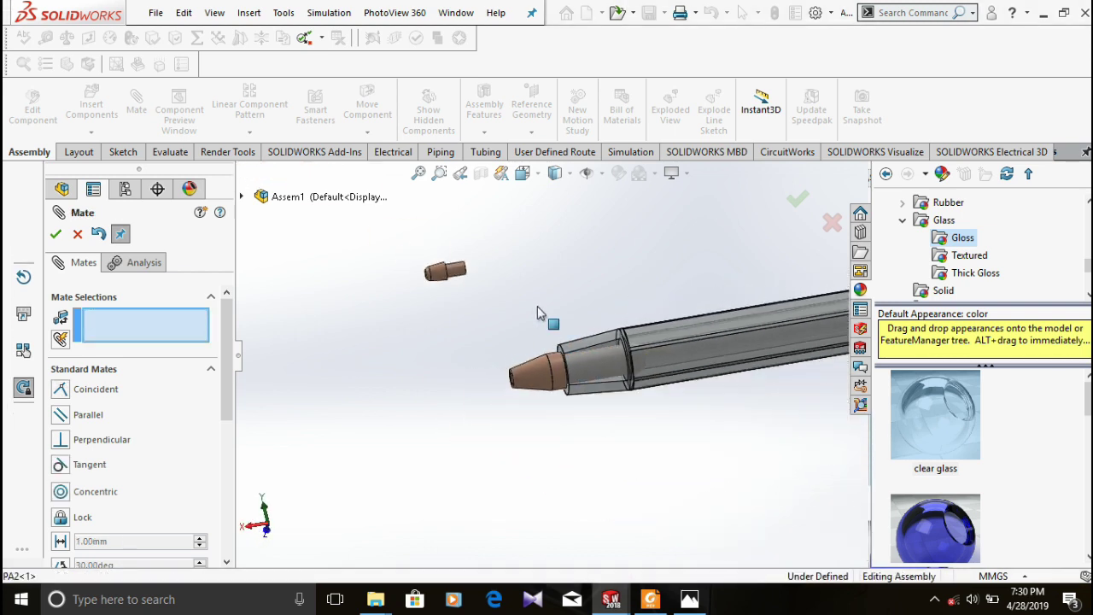
scroll(514, 305, down, 1)
scroll(476, 284, down, 2)
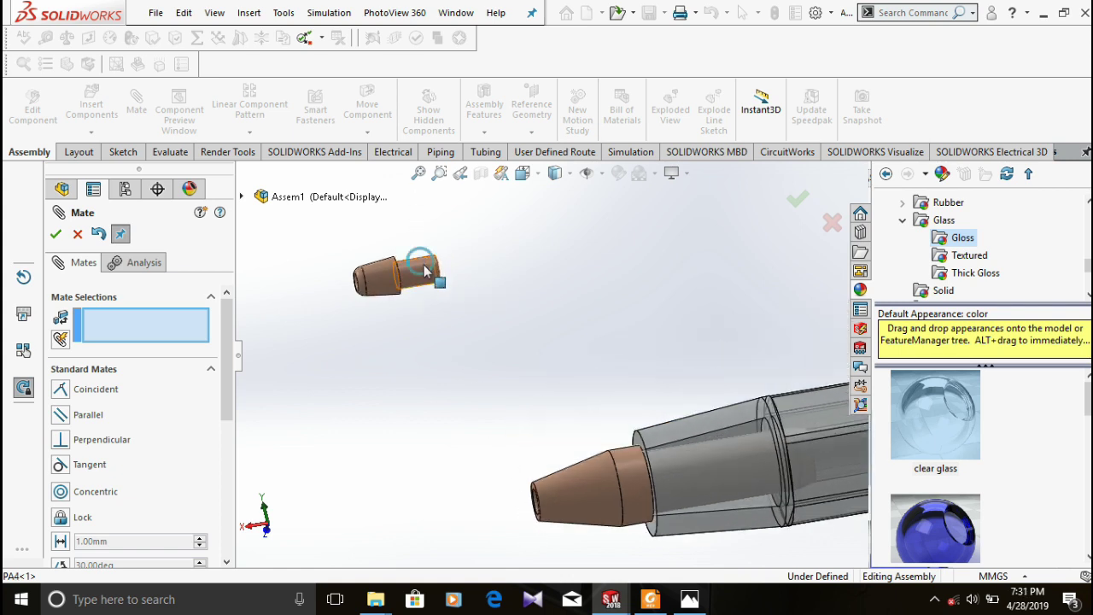
click(422, 267)
scroll(545, 496, down, 4)
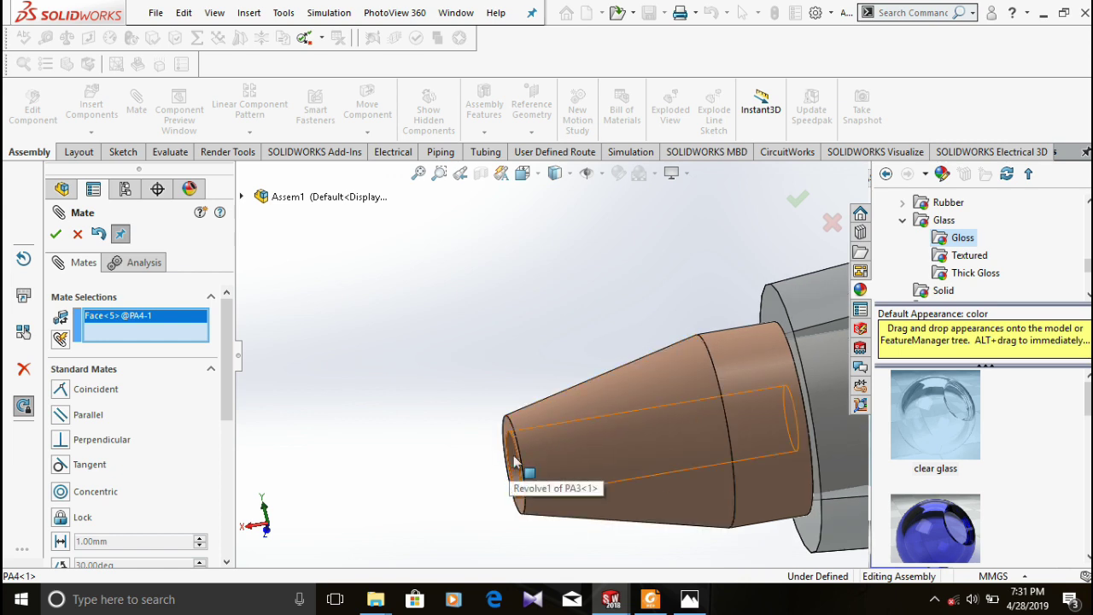
click(514, 461)
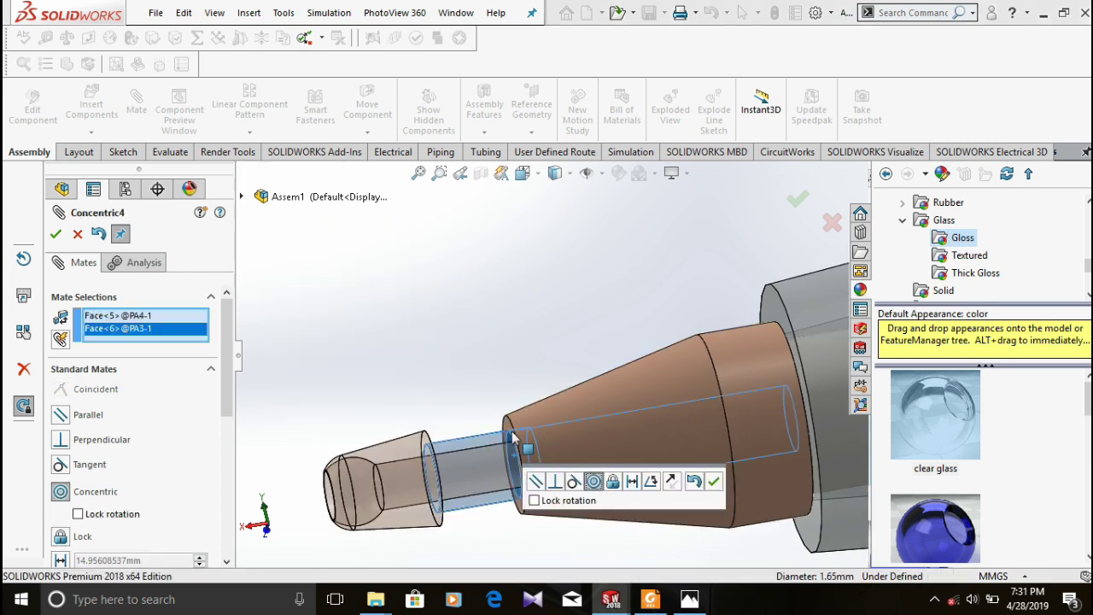
click(712, 484)
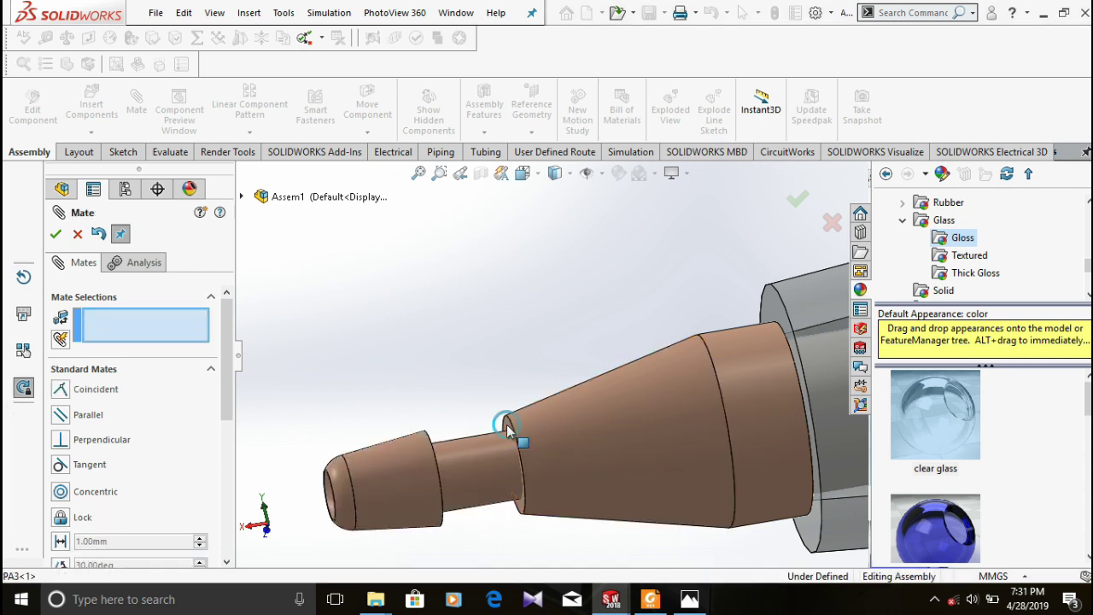
Step: Add a coincident mate between the PA3 front face and the PA4 shoulder face
click(507, 431)
mouse_move(507, 432)
middle_down()
mouse_move(505, 422)
mouse_move(390, 413)
mouse_move(506, 428)
middle_up()
scroll(481, 448, down, 3)
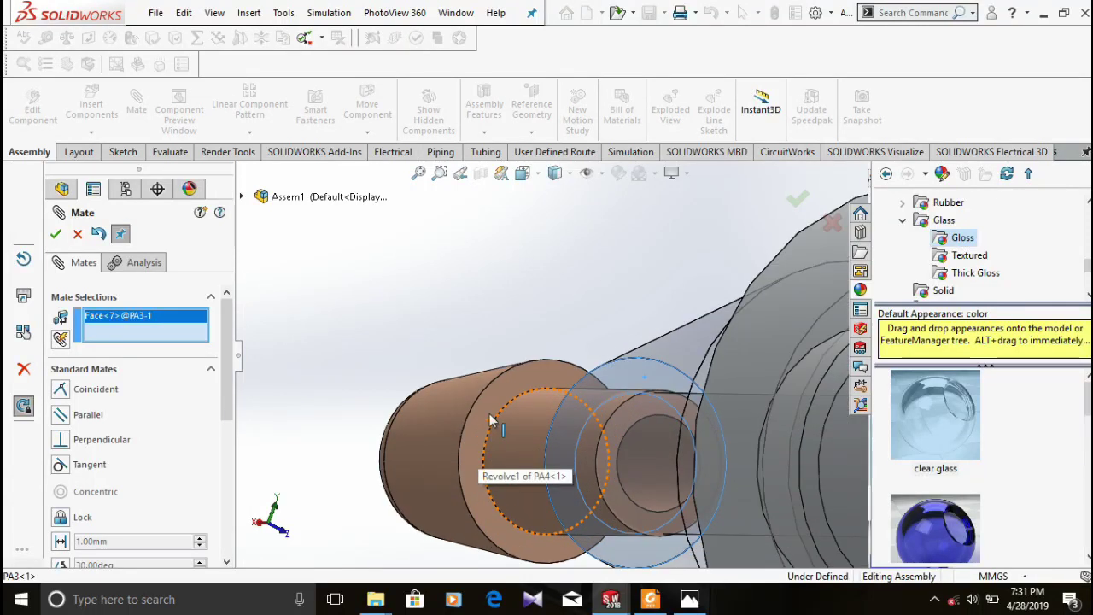
click(491, 421)
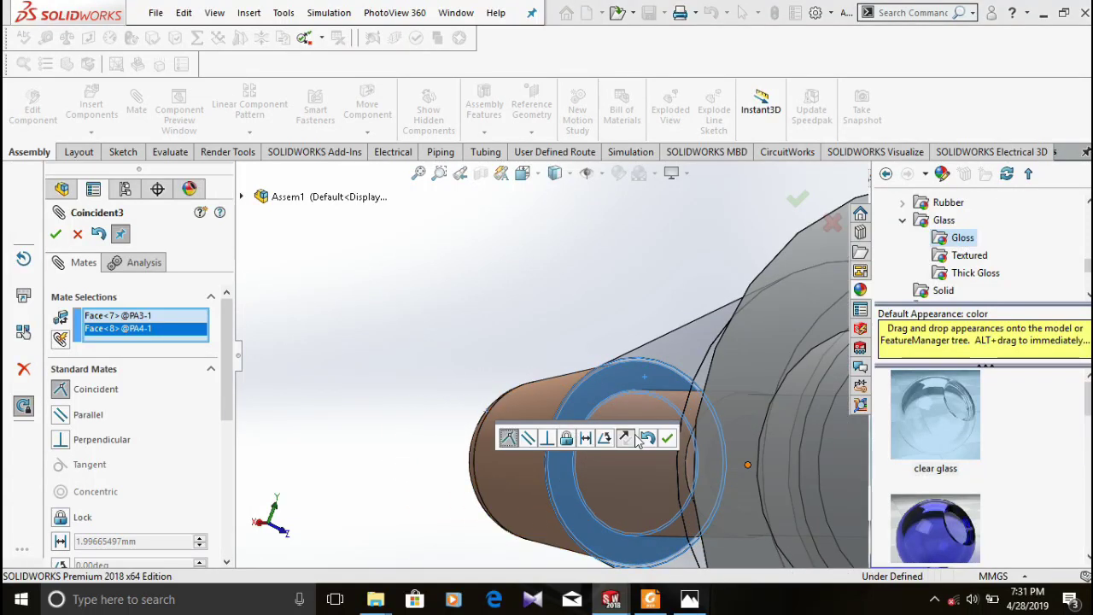
click(668, 439)
scroll(679, 428, up, 5)
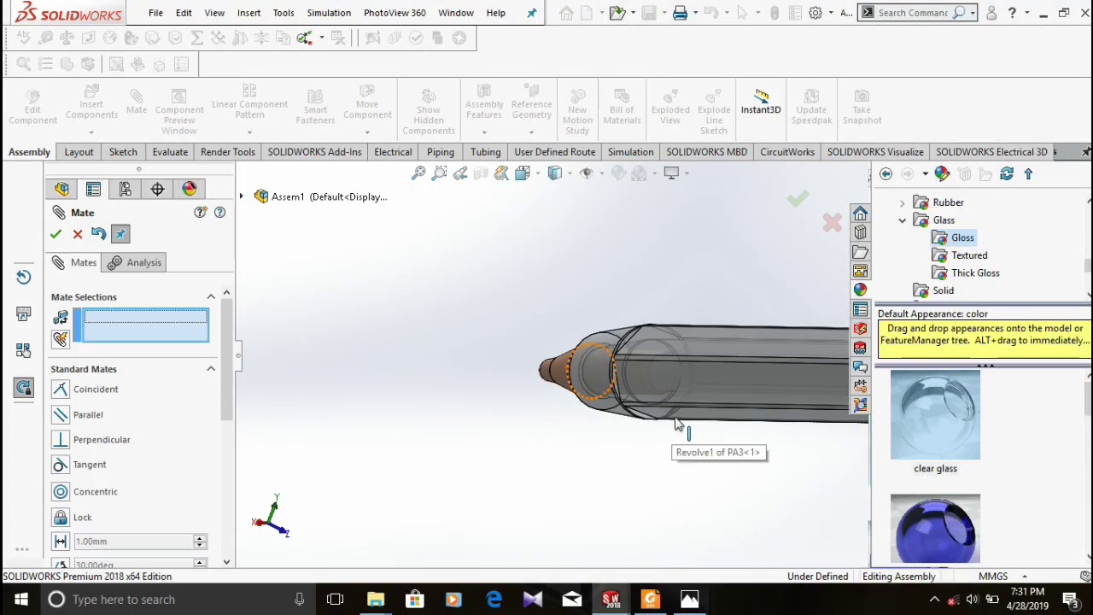
Step: Discard the pending tangent mate between the PA5 ball and the PA4 tip edge, and leave the Mate command
middle_drag(615, 391, 630, 359)
scroll(629, 358, up, 5)
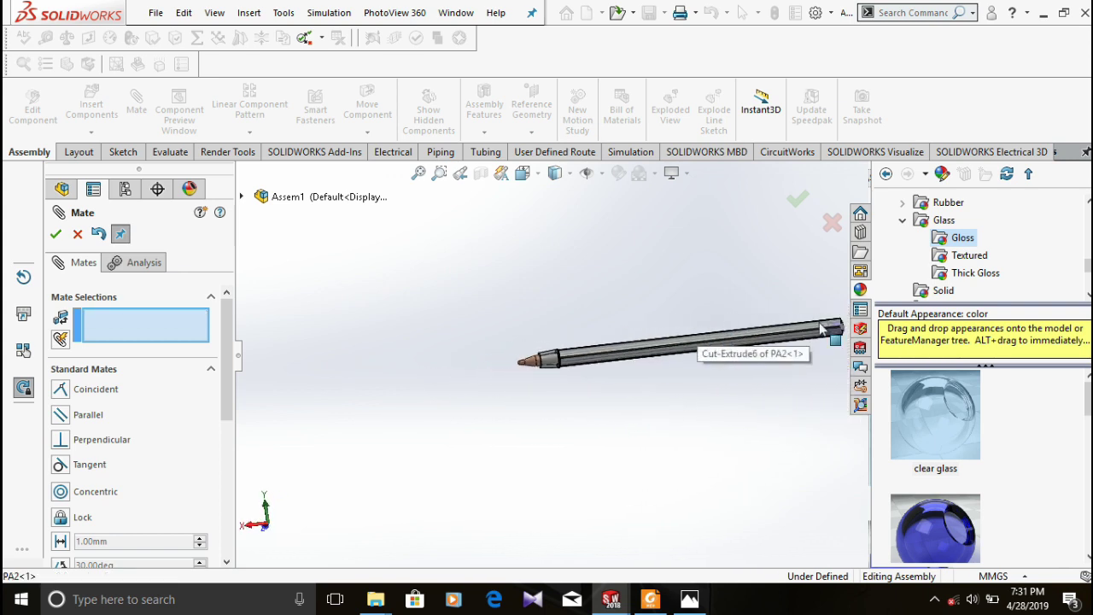
ctrl+middle_drag(826, 329, 669, 342)
scroll(395, 377, down, 8)
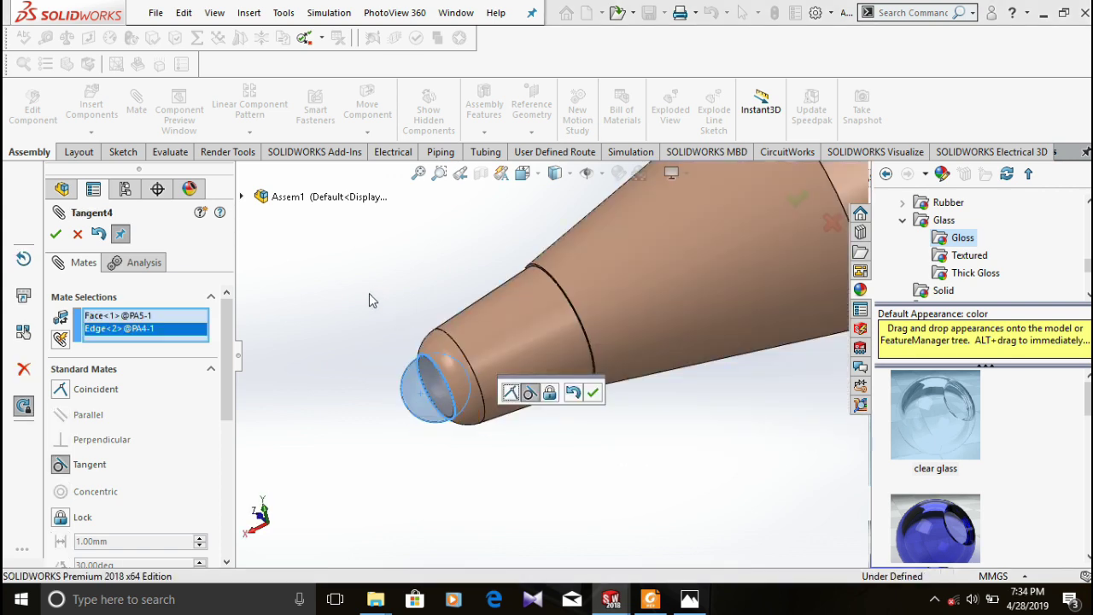
click(77, 234)
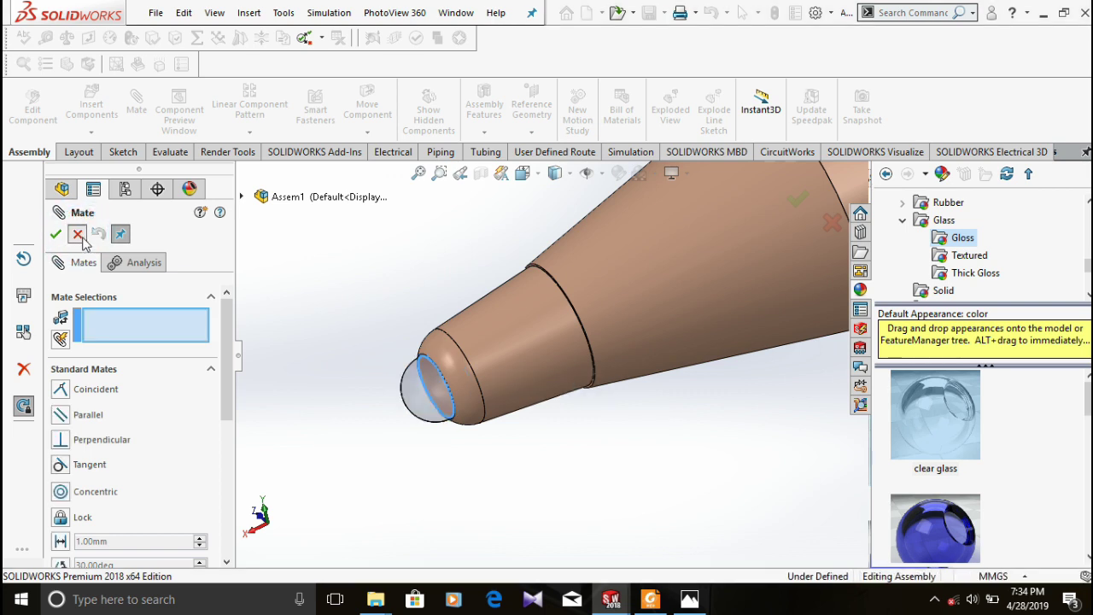
scroll(653, 307, up, 5)
scroll(680, 293, up, 10)
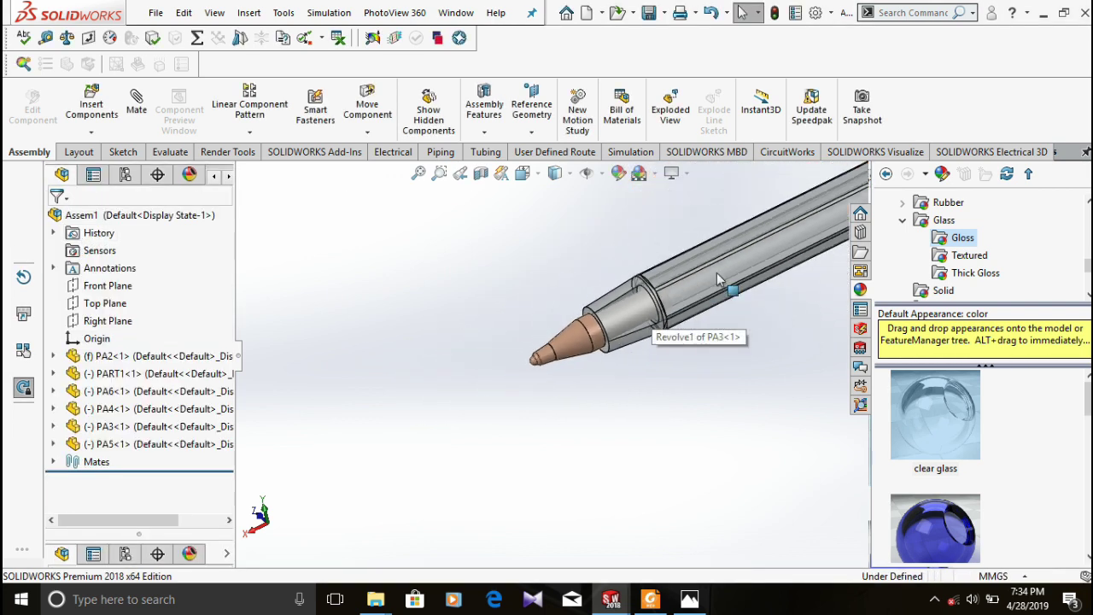
scroll(546, 367, down, 8)
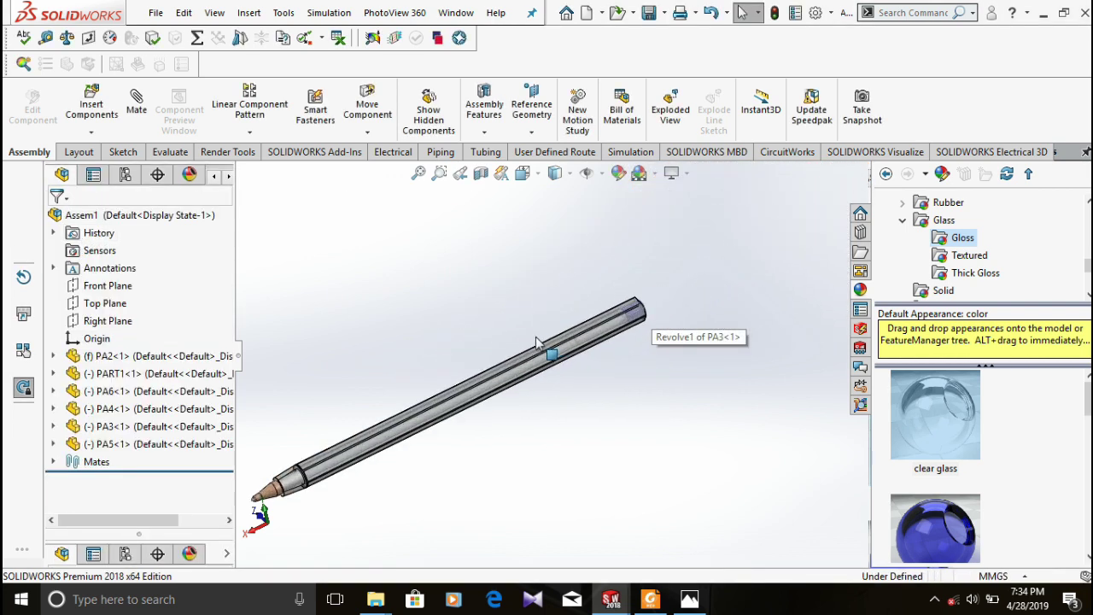
Step: Apply the sketch text "DESIGN GENIUS PLEASE DO SUBSCRIBE!!! AND LIKE!!!" along the line on the PA2 barrel
click(492, 384)
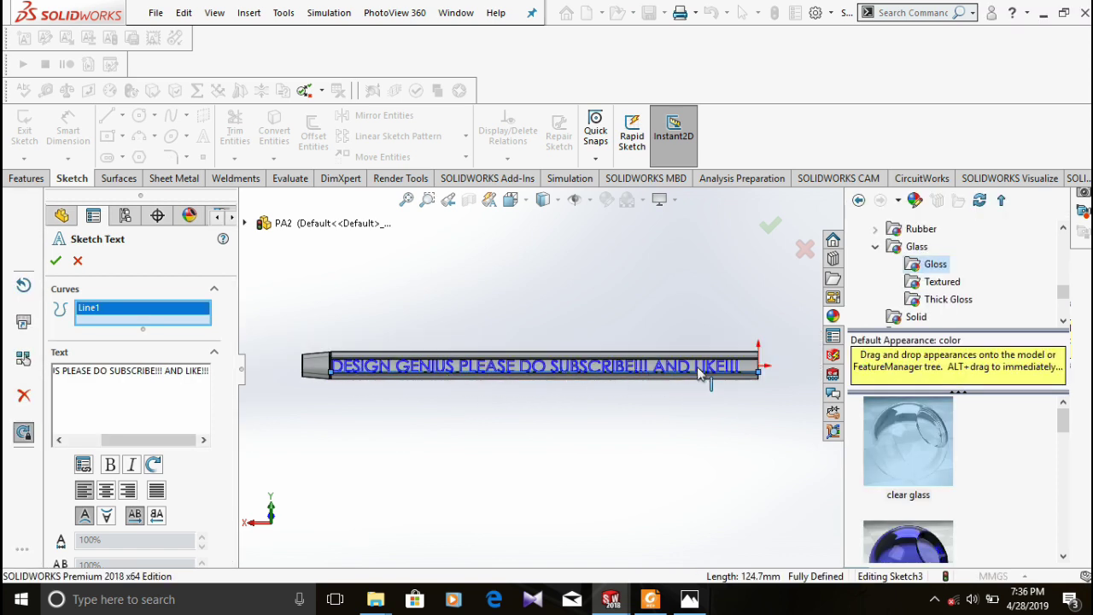
click(53, 262)
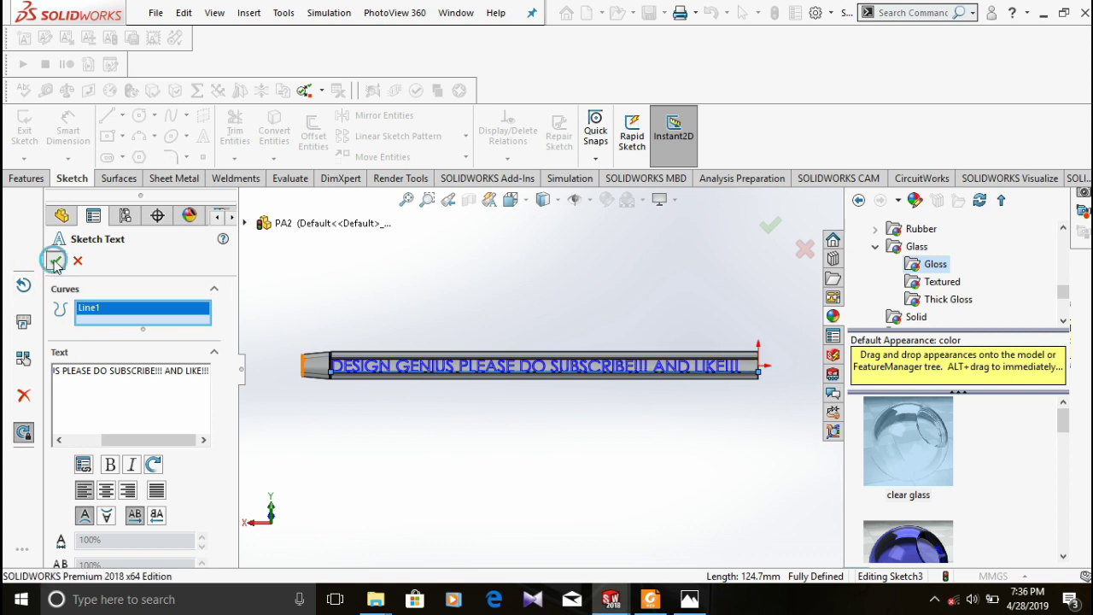
Step: Extrude the sketch text on the PA2 barrel as a blind boss 1 mm deep, merged with the body
click(24, 130)
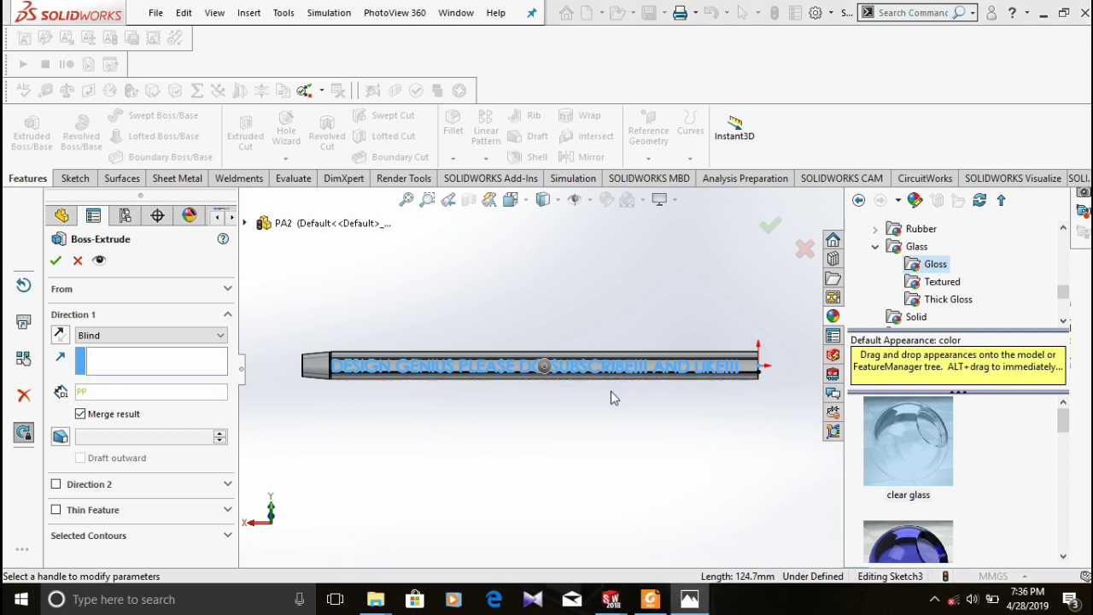
key(Return)
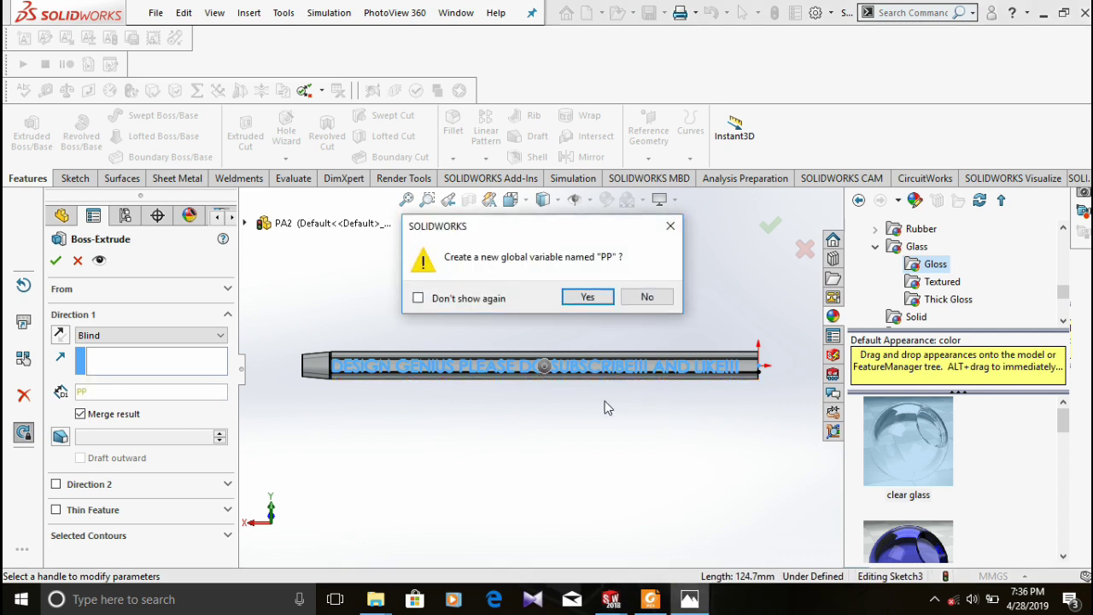
click(668, 229)
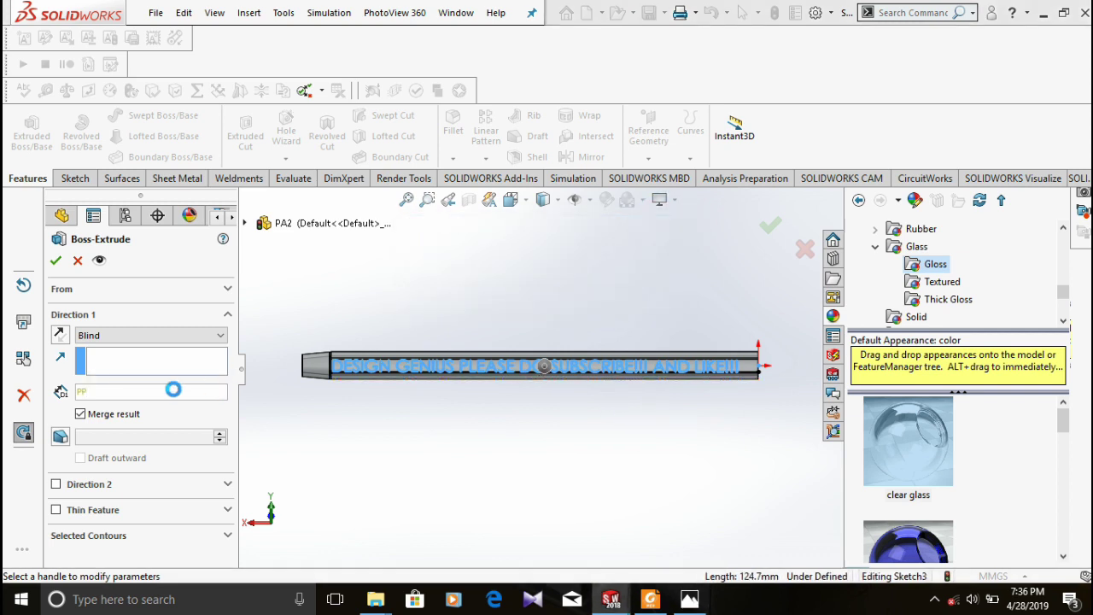
click(124, 391)
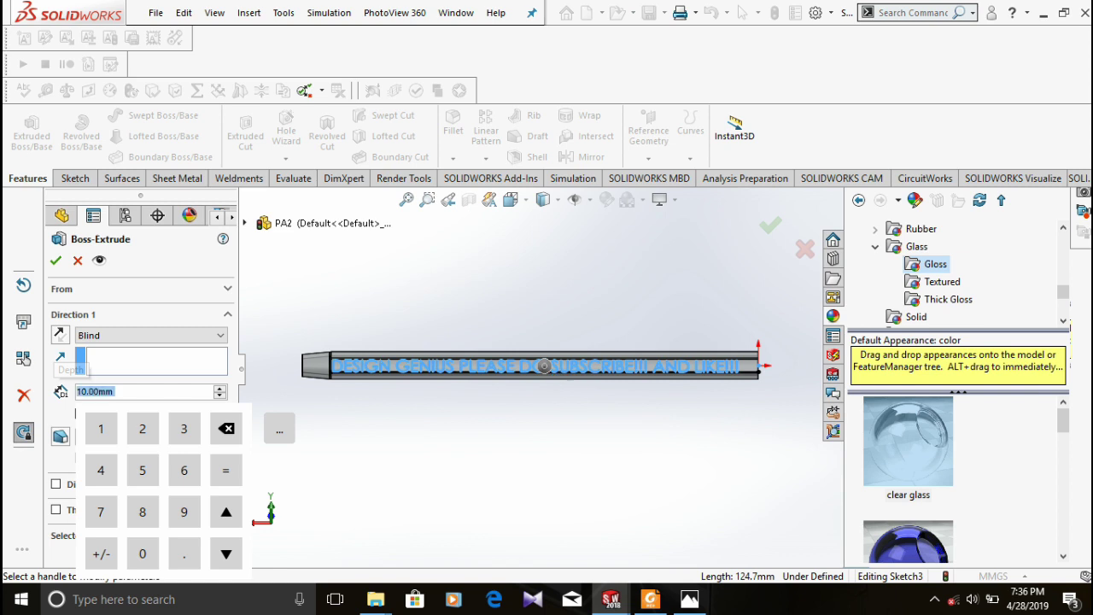
scroll(576, 386, down, 3)
middle_drag(572, 381, 526, 399)
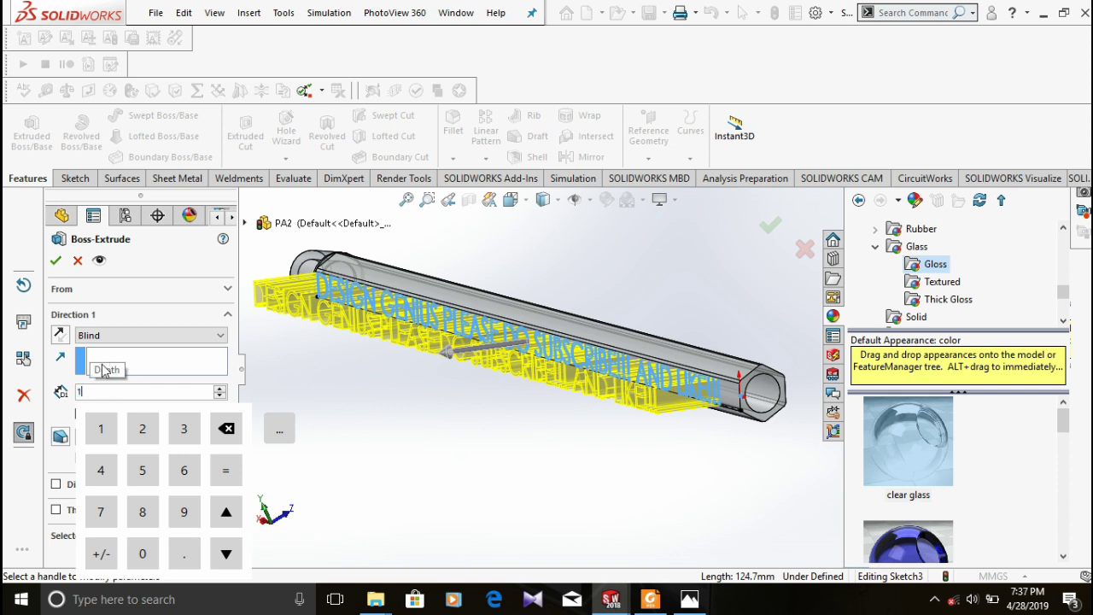
key(Return)
click(57, 257)
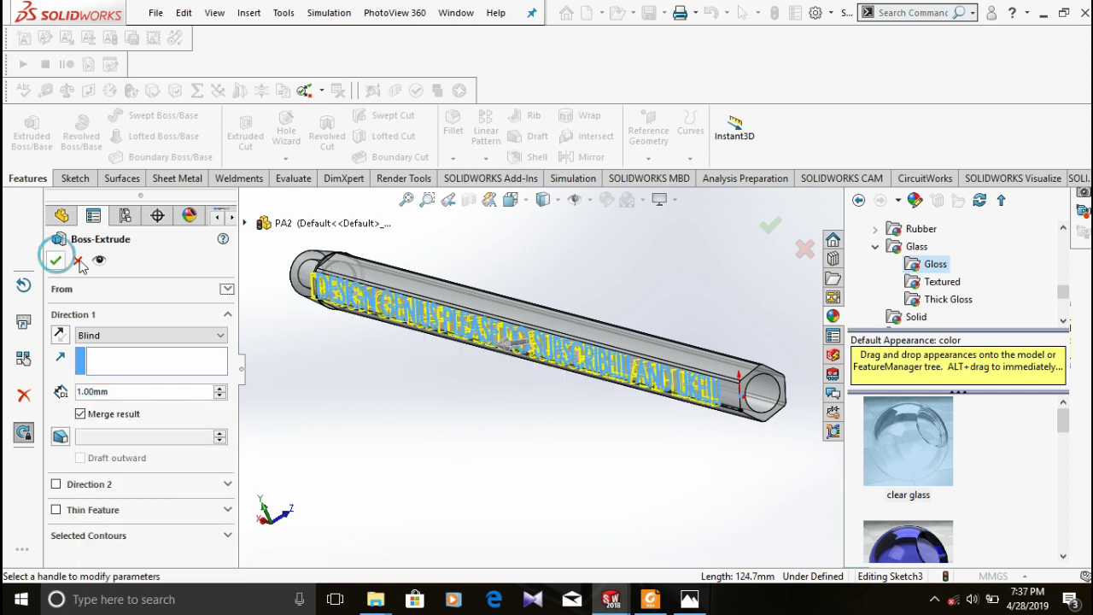
click(60, 262)
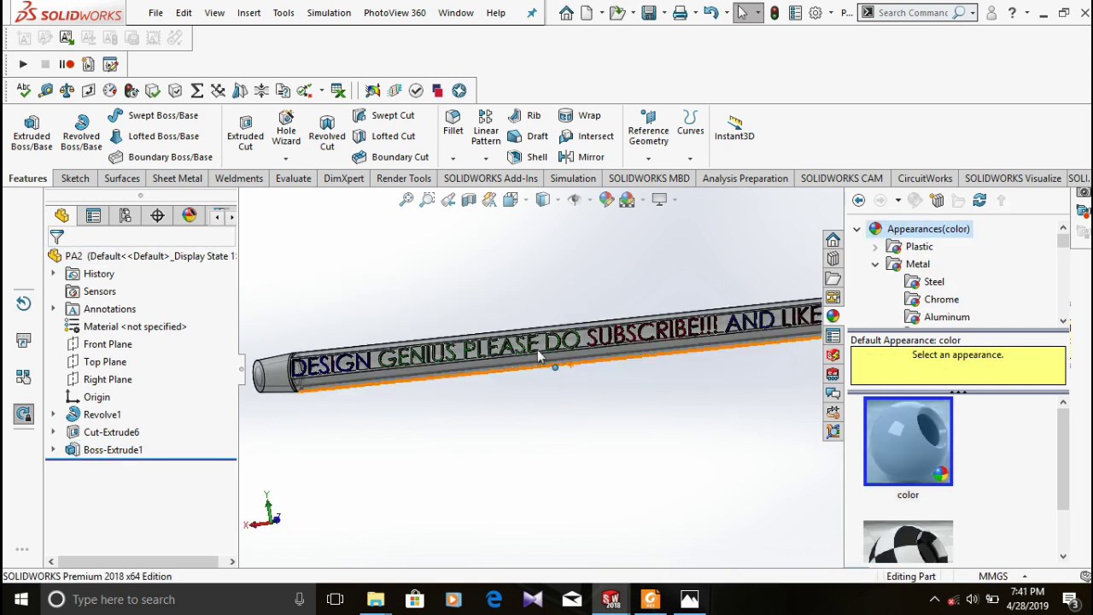
Step: Switch to the Assem1 assembly and rebuild it with the changed PA2 part
scroll(539, 355, down, 2)
mouse_move(610, 599)
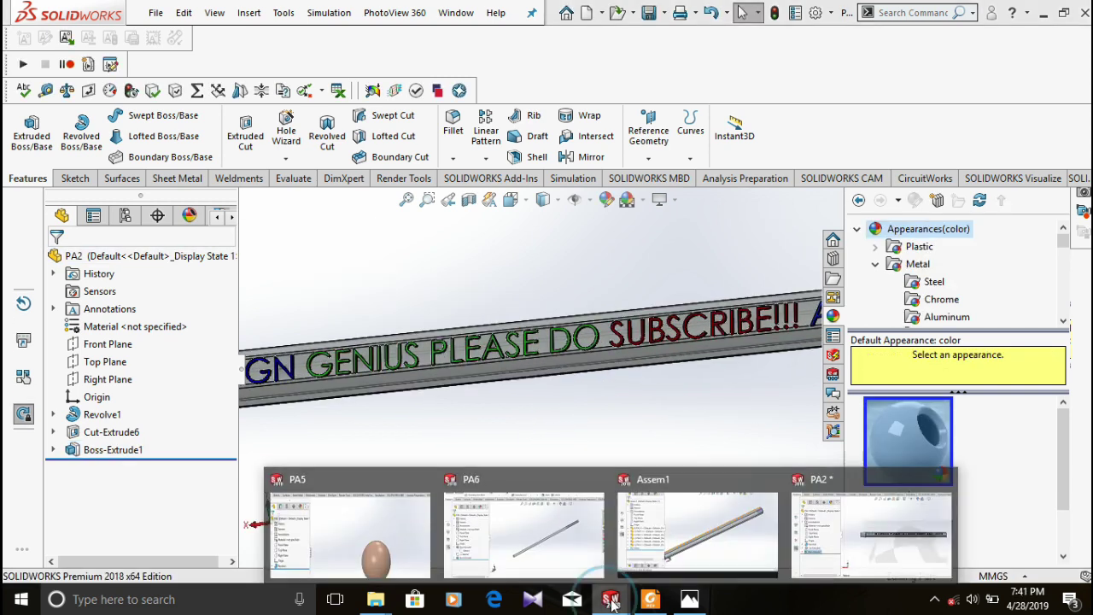
click(671, 547)
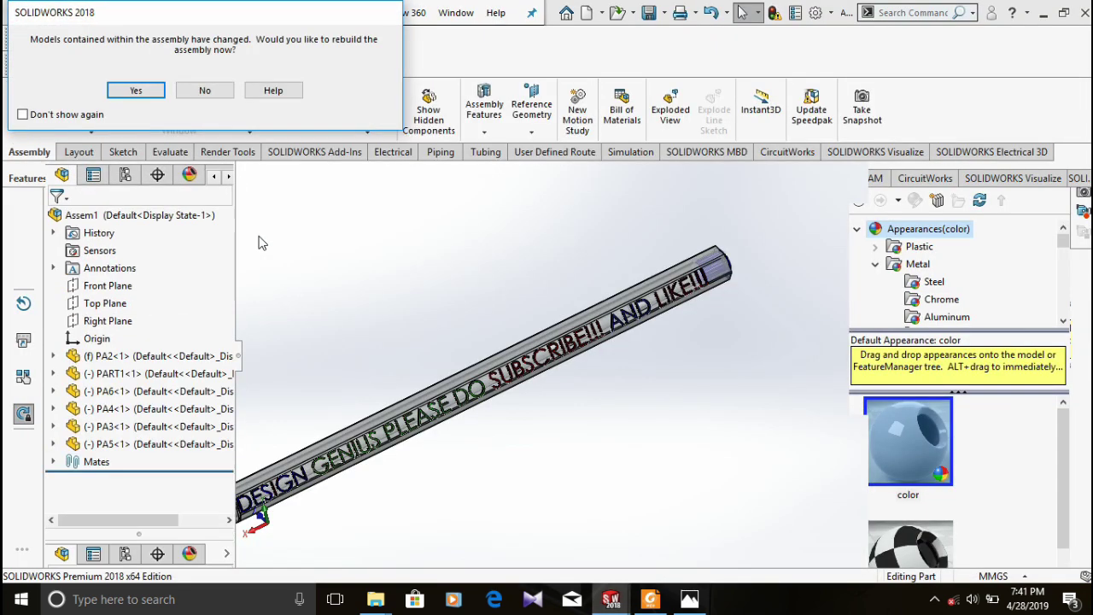
click(137, 91)
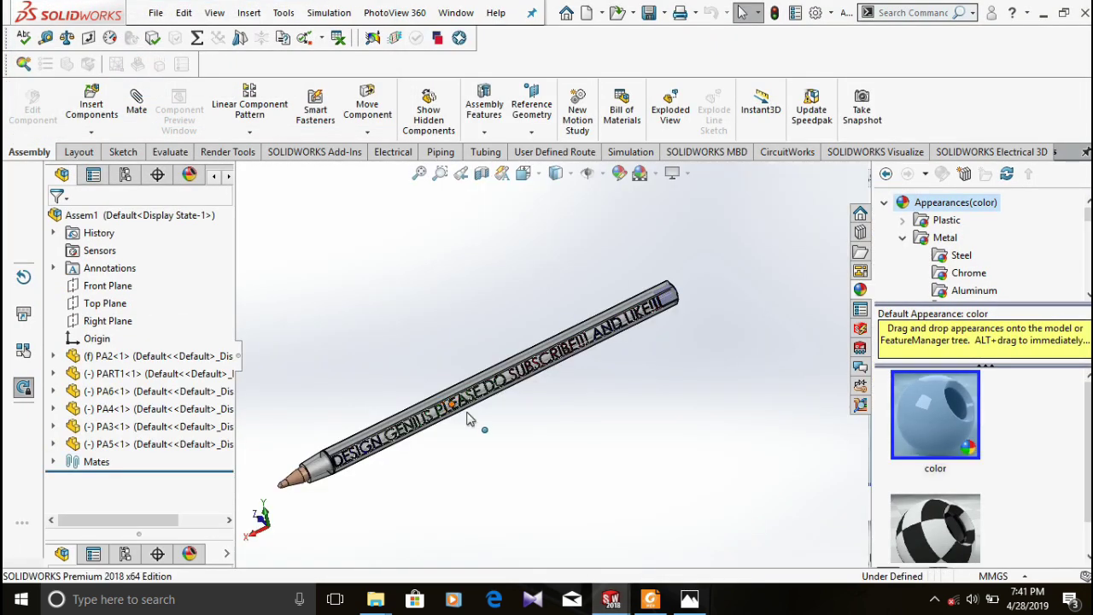
Step: Start a final render of the pen assembly, dismiss the camera and perspective suggestion, and switch to the Untitledok.BMP image in Photos
mouse_move(479, 446)
middle_down()
mouse_move(447, 428)
mouse_move(452, 449)
mouse_move(326, 345)
middle_up()
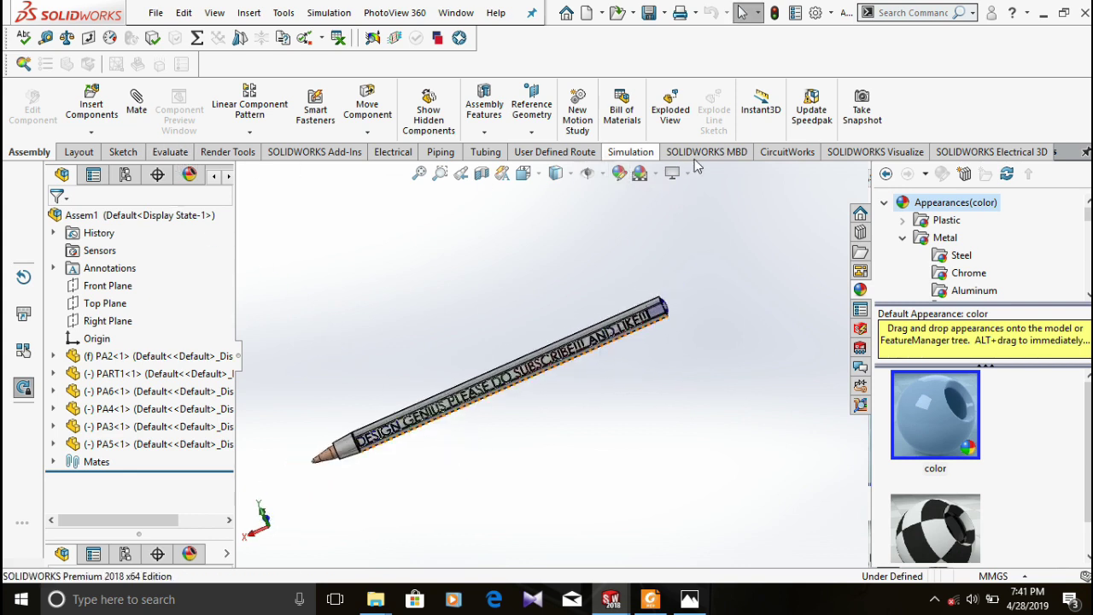
click(225, 152)
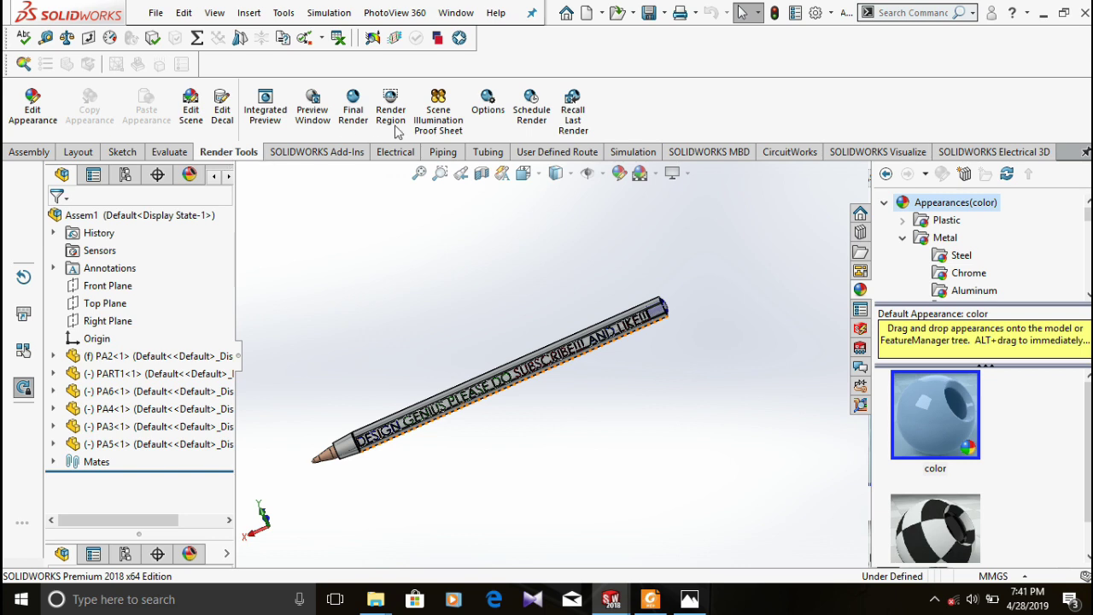
click(353, 104)
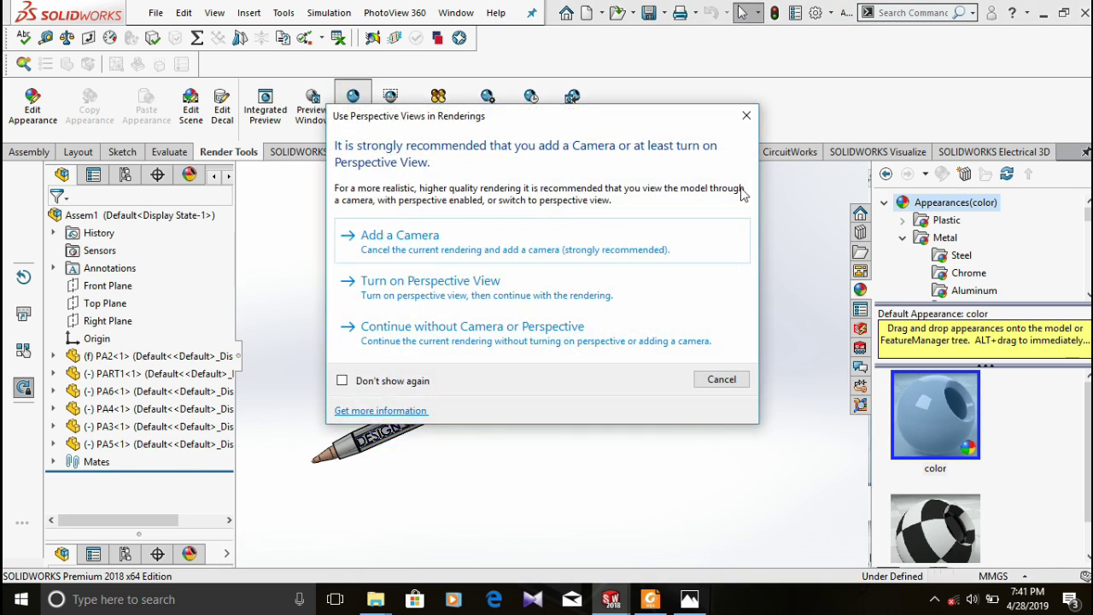
click(746, 117)
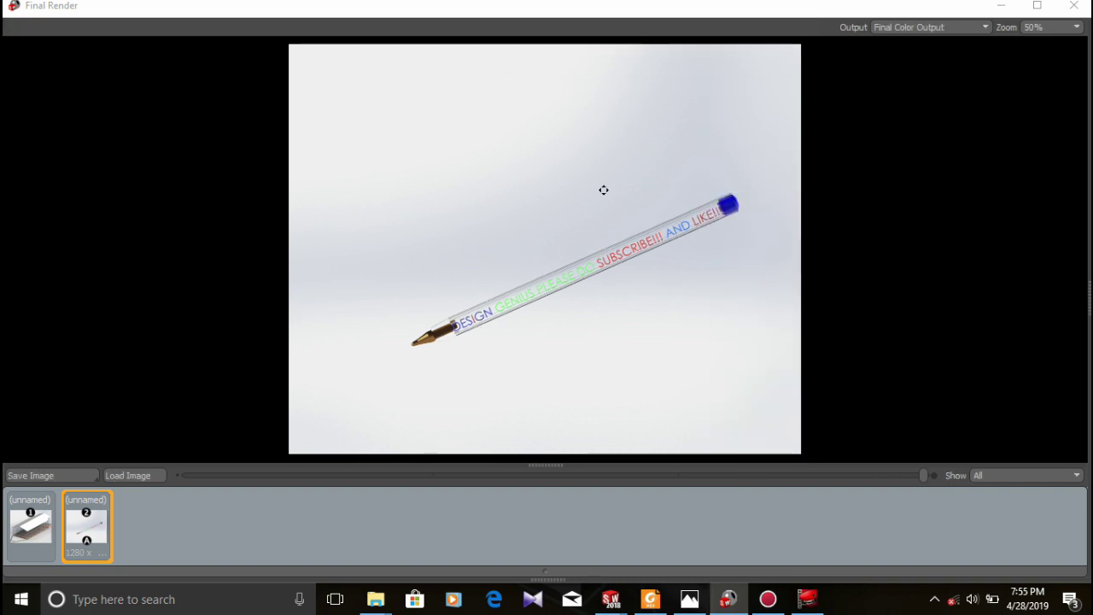
click(692, 602)
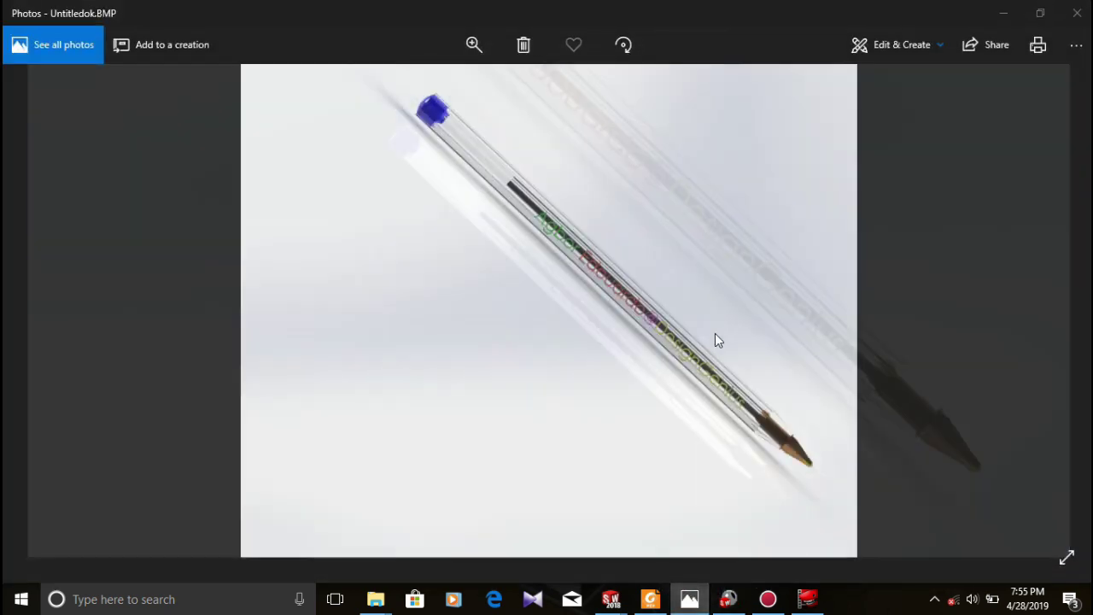